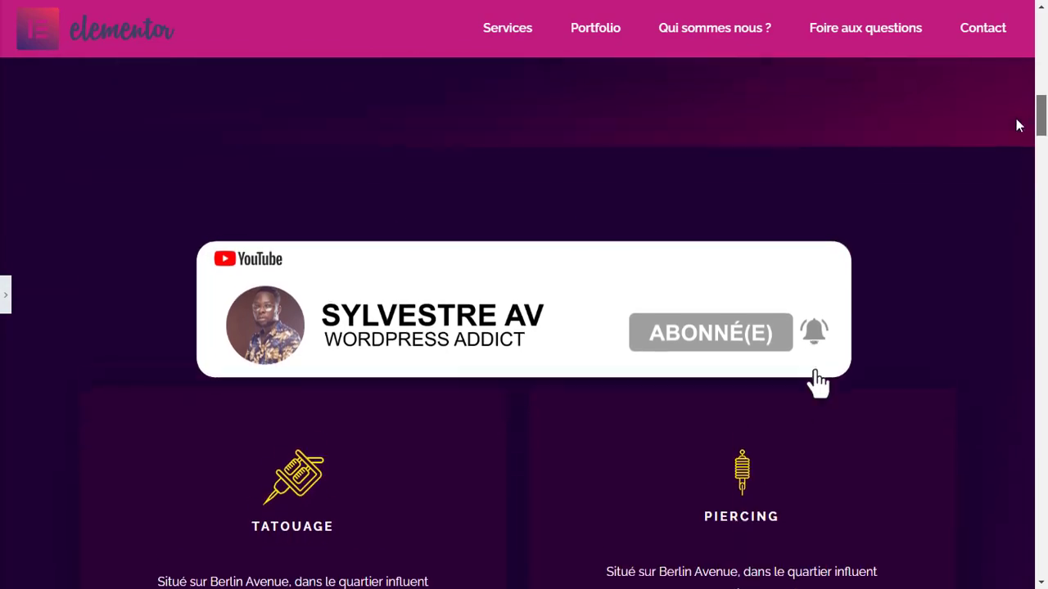
Examine how the site header behaves between the services section and the hero of the finished page
{"action": "scroll", "coordinate": [1015, 142], "scroll_direction": "up", "scroll_amount": 6}
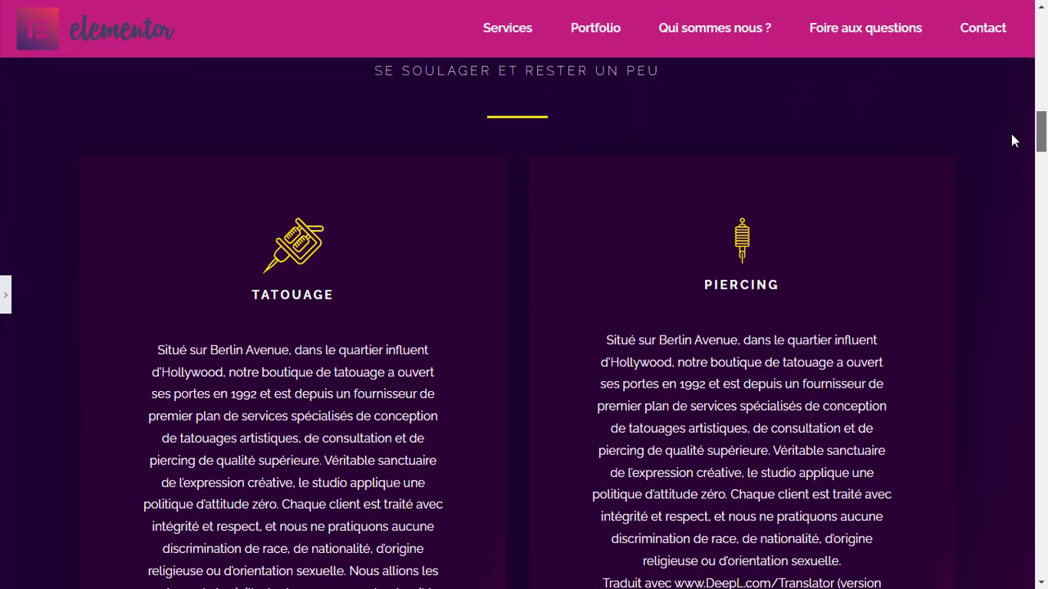
{"action": "scroll", "coordinate": [1012, 108], "scroll_direction": "up", "scroll_amount": 8}
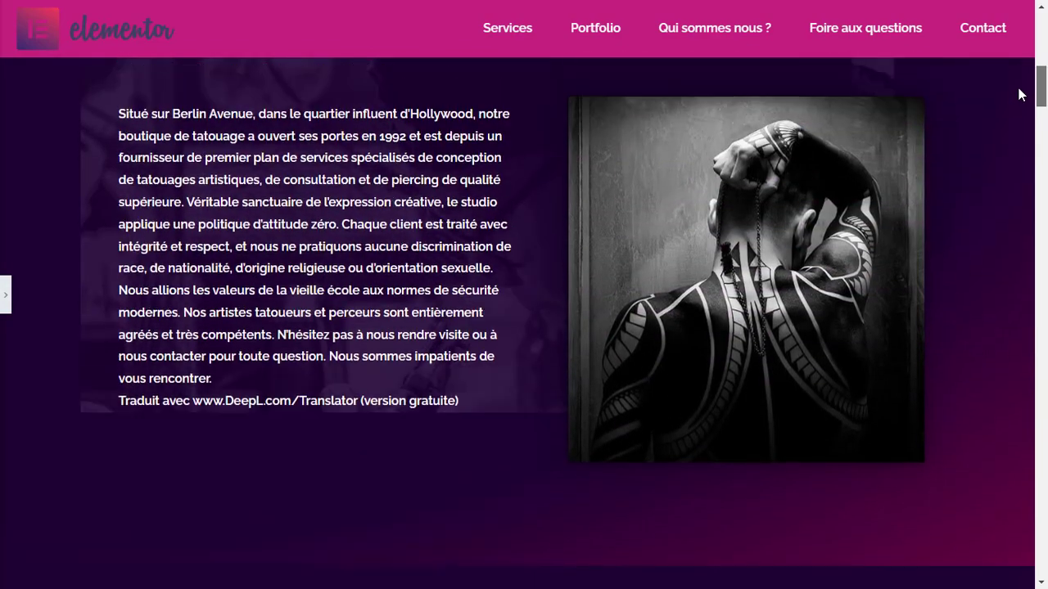
{"action": "scroll", "coordinate": [1022, 64], "scroll_direction": "up", "scroll_amount": 4}
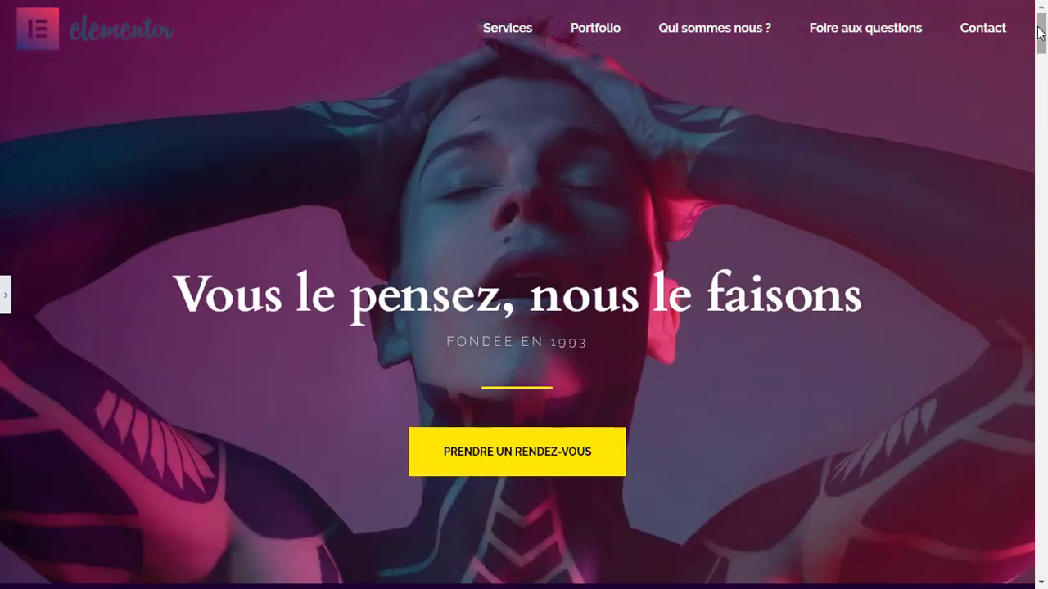
{"action": "left_click_drag", "start_coordinate": [1039, 32], "coordinate": [1025, 14]}
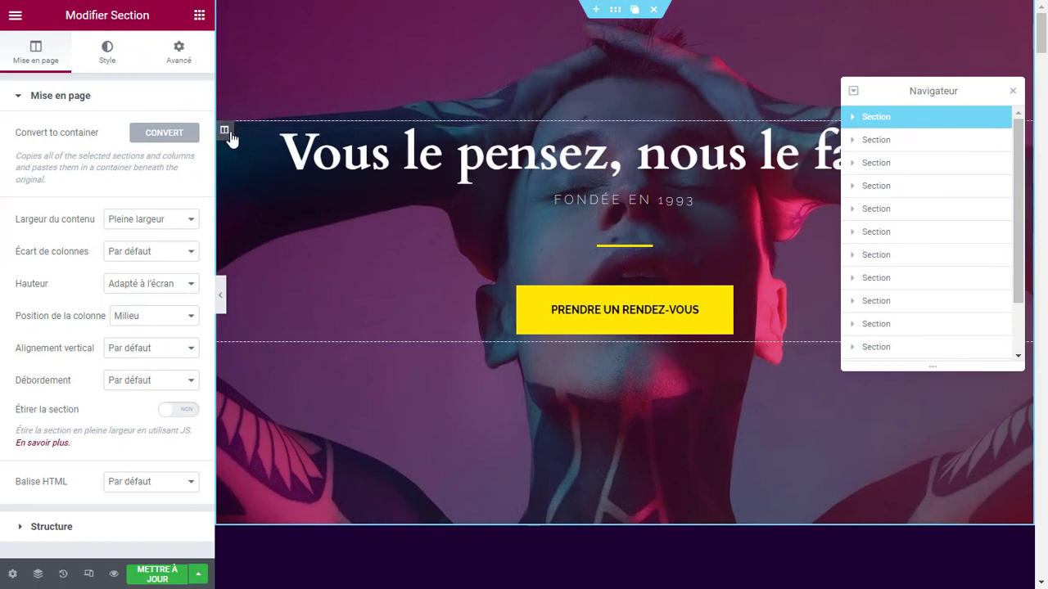
Unlink the hero column's margin values and set its top margin to 120 px
{"action": "left_click", "coordinate": [224, 131]}
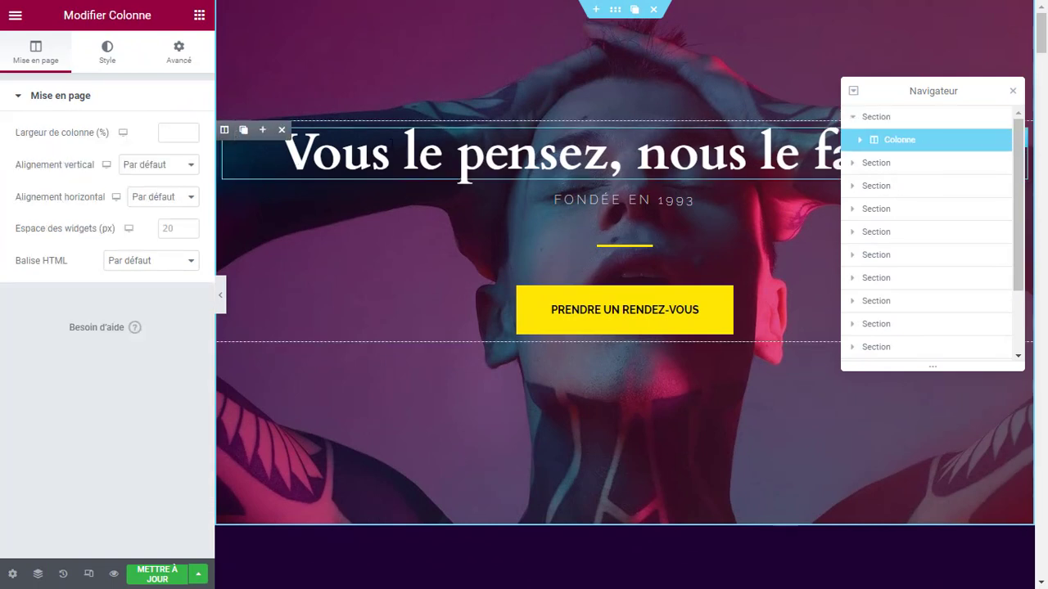
{"action": "left_click", "coordinate": [181, 56]}
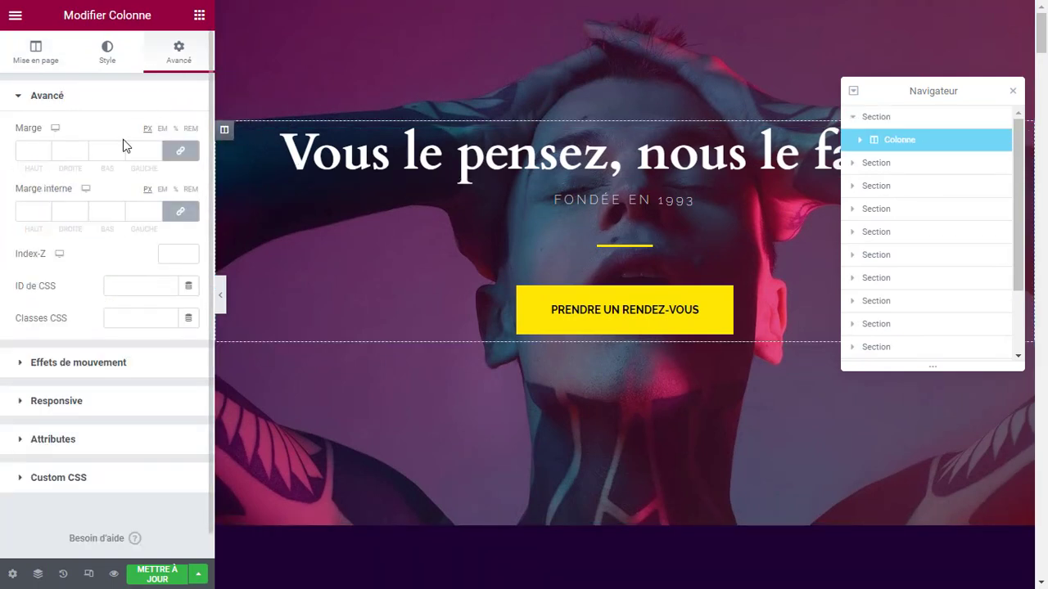
{"action": "left_click", "coordinate": [175, 156]}
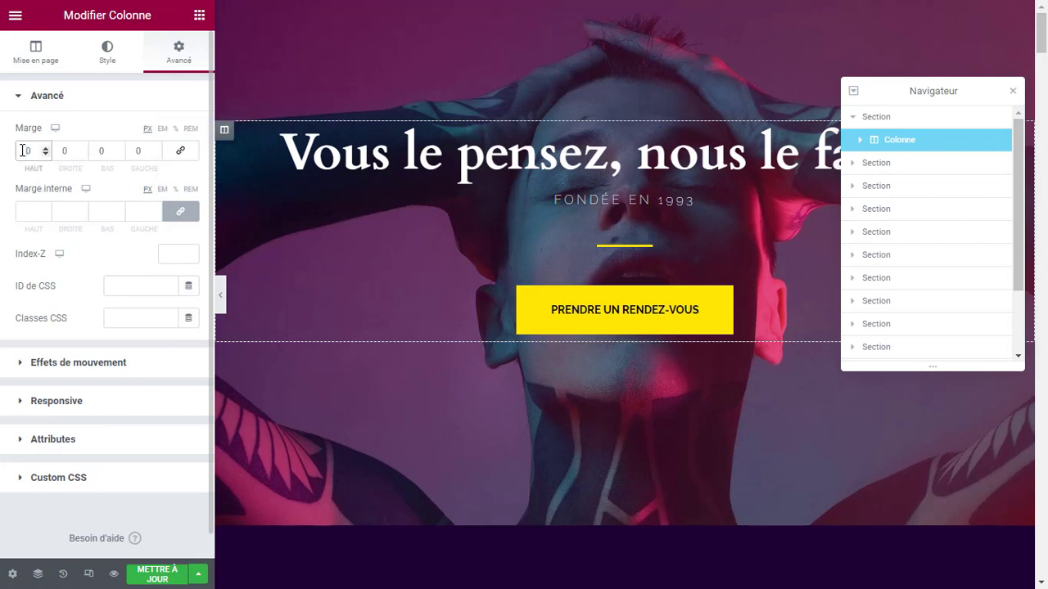
{"action": "type", "text": "5"}
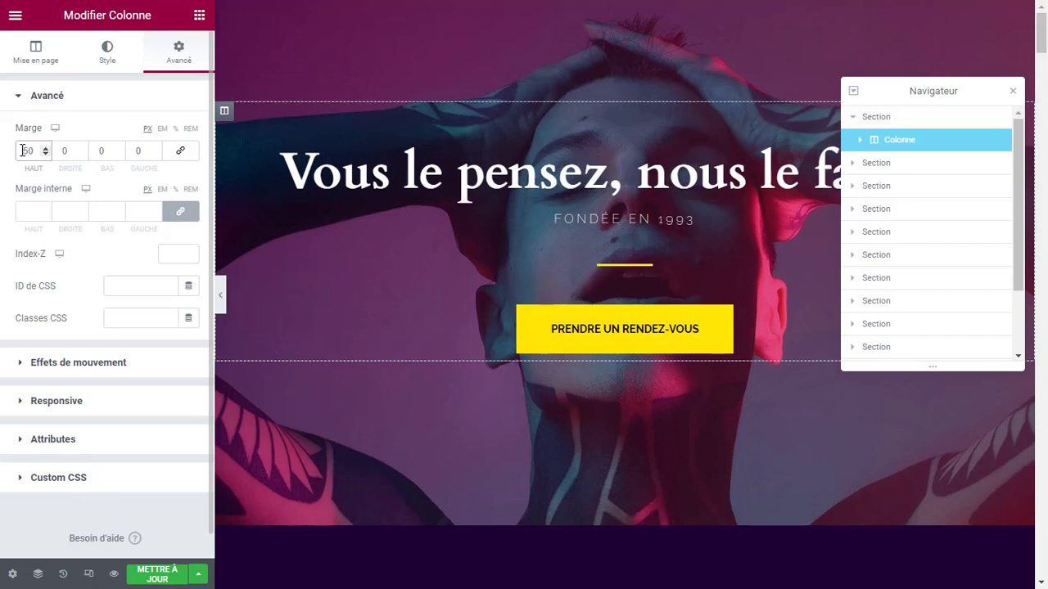
{"action": "type", "text": "22"}
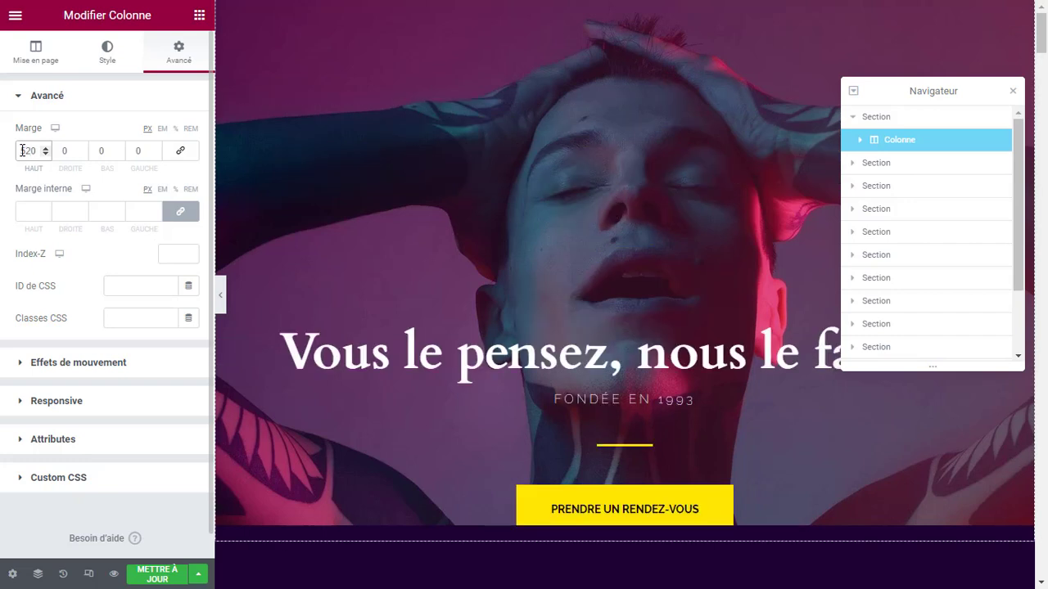
{"action": "key", "text": "BackSpace"}
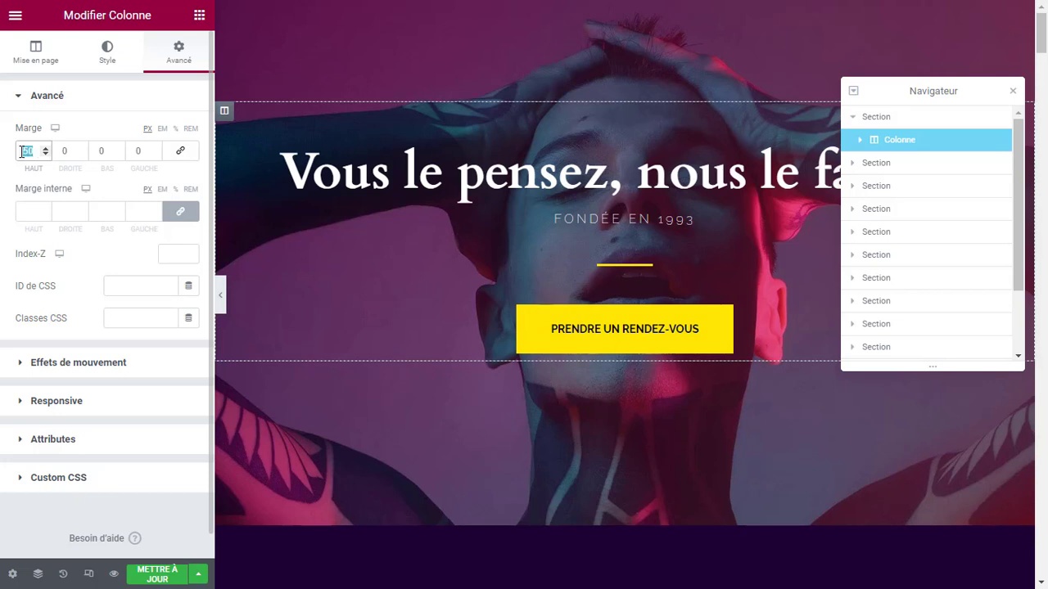
{"action": "type", "text": "2"}
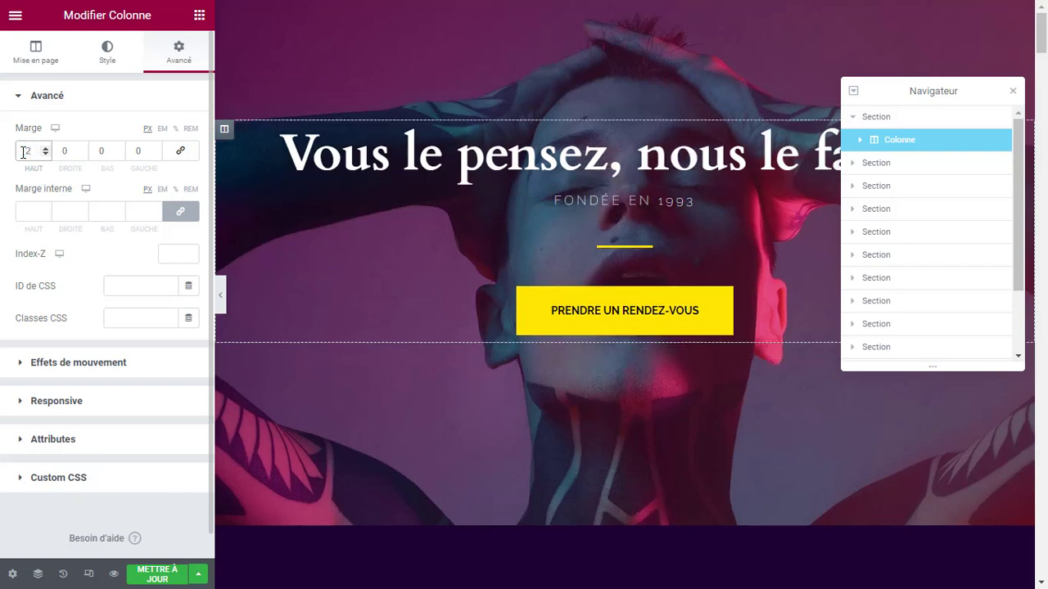
{"action": "type", "text": "85"}
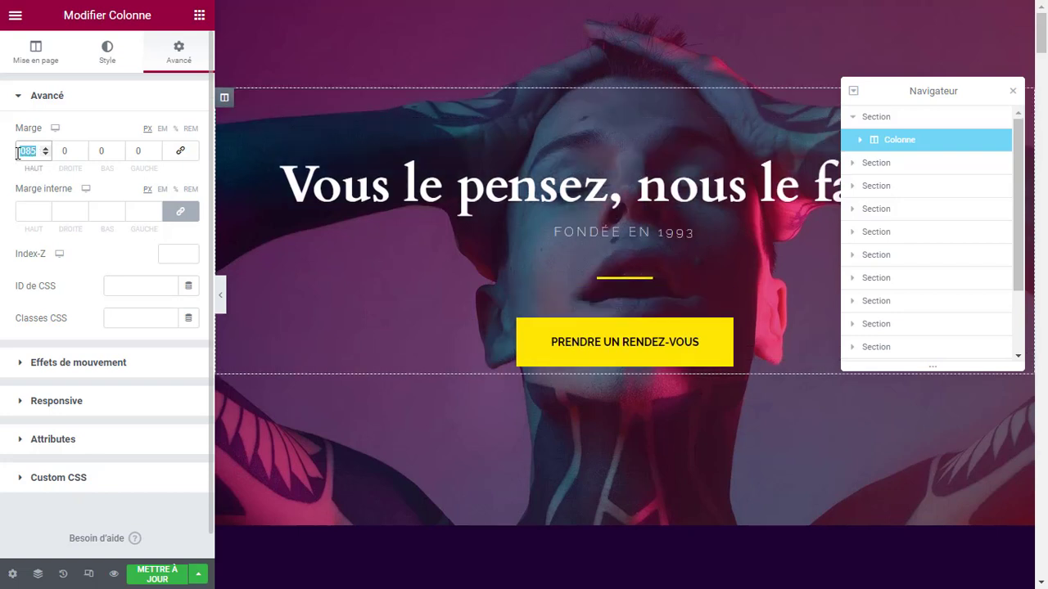
{"action": "type", "text": "120"}
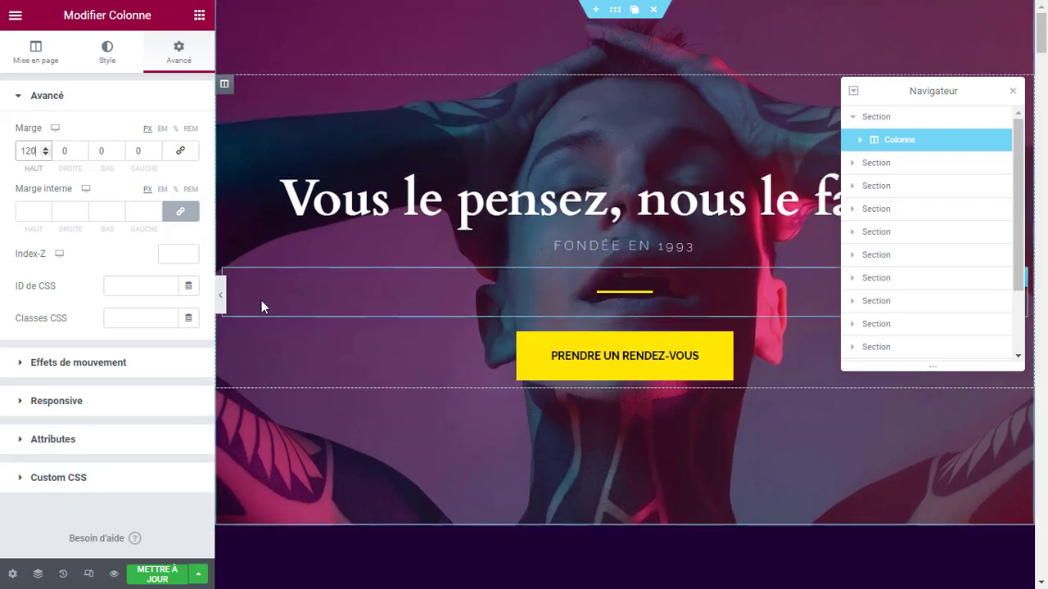
Set the hero column's top margin to 220 px and save the page
{"action": "left_click", "coordinate": [221, 295]}
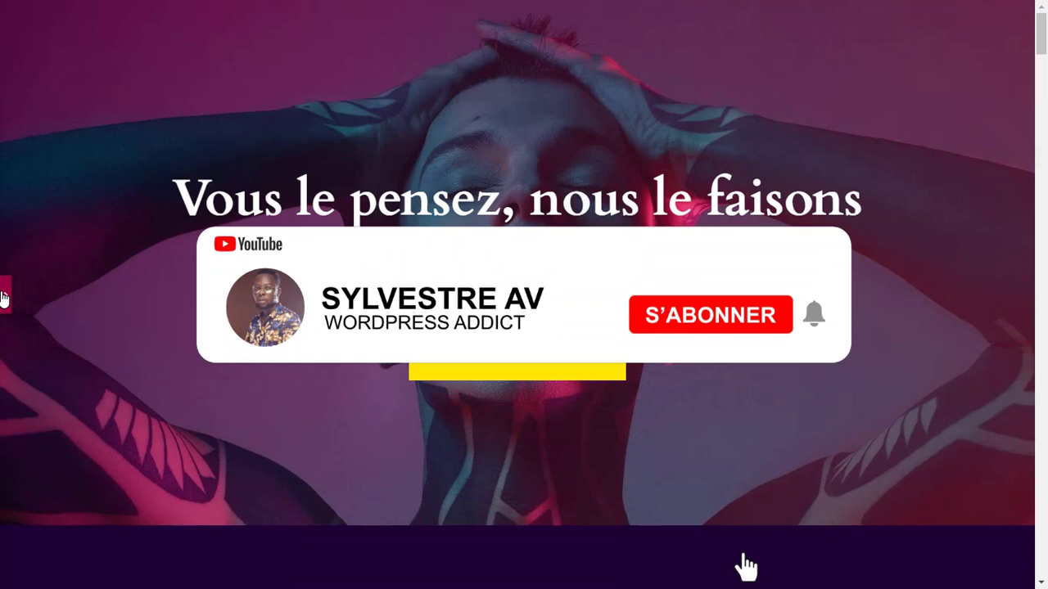
{"action": "left_click", "coordinate": [4, 298]}
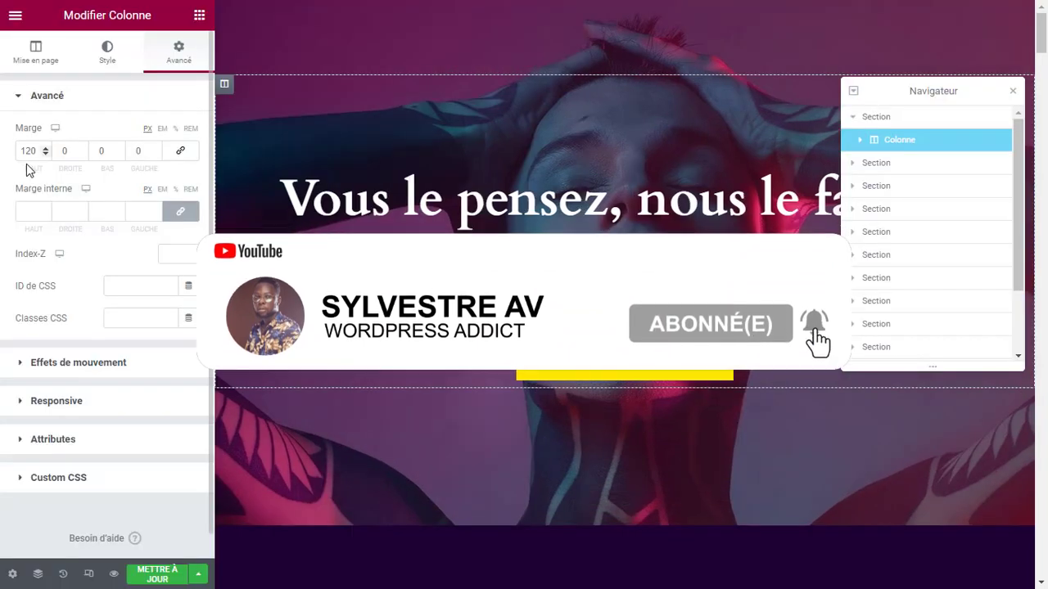
{"action": "left_click_drag", "start_coordinate": [27, 152], "coordinate": [22, 153]}
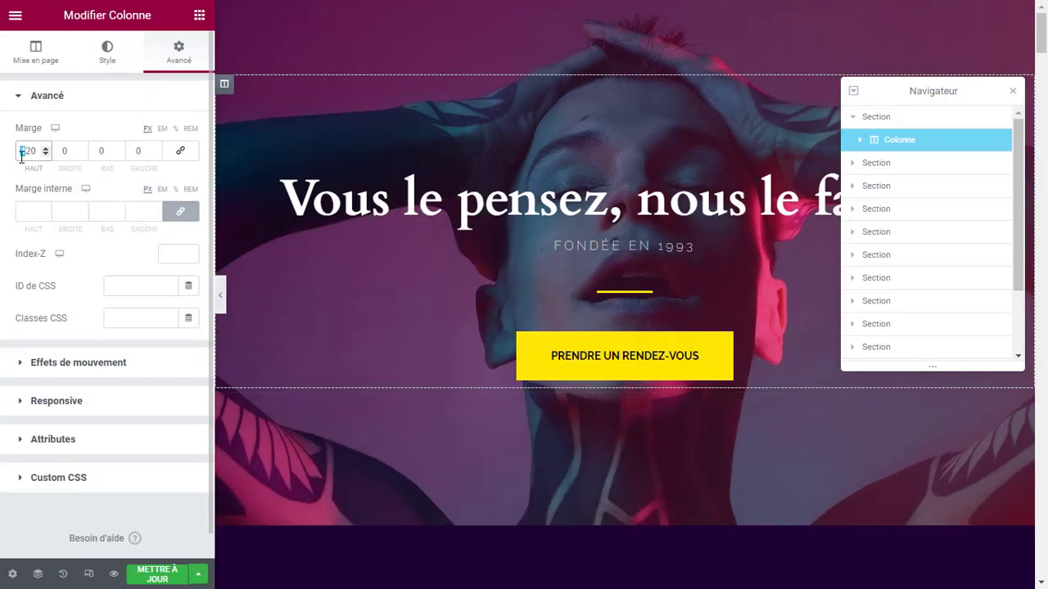
{"action": "type", "text": "2"}
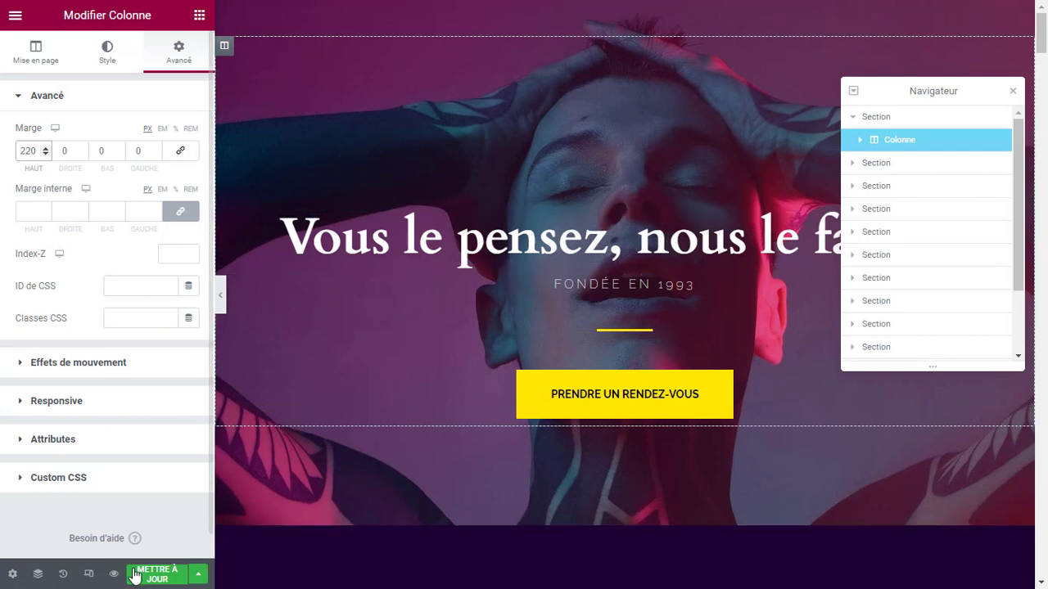
{"action": "left_click", "coordinate": [161, 574]}
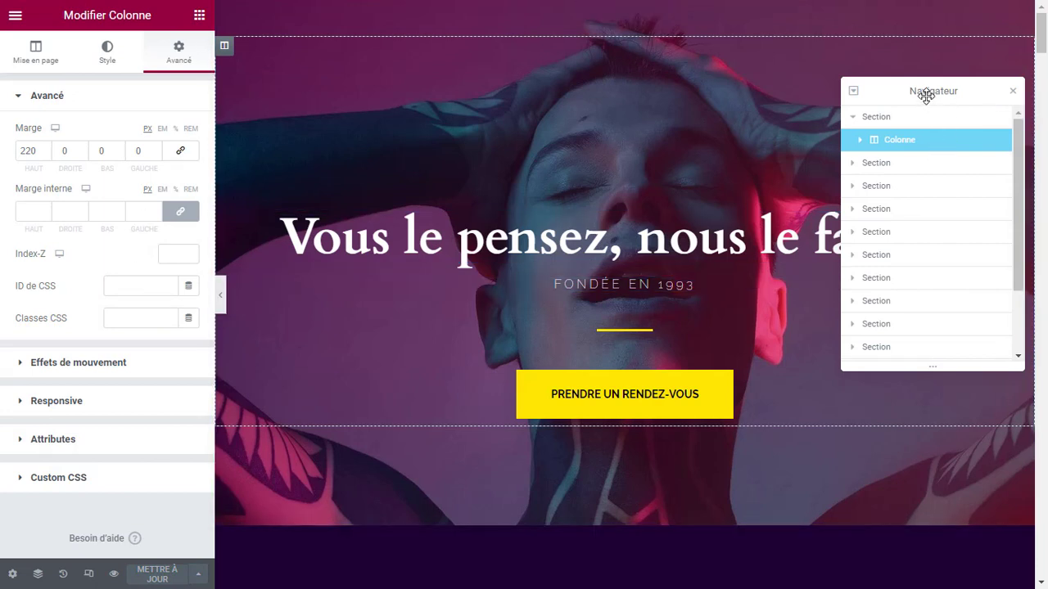
Preview the repositioned hero content at full page width
{"action": "left_click", "coordinate": [221, 298]}
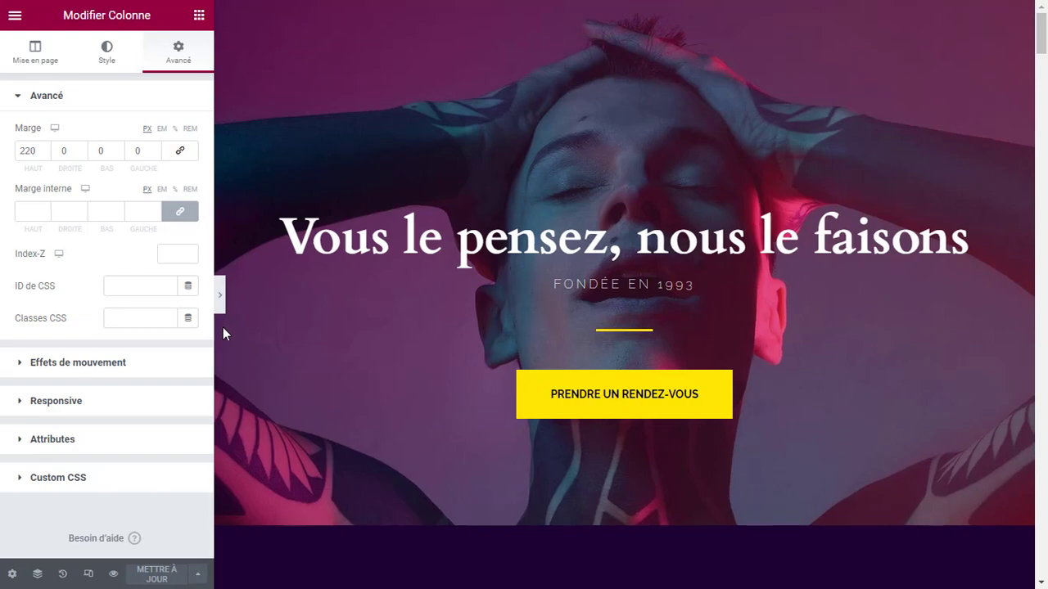
{"action": "left_click", "coordinate": [220, 296]}
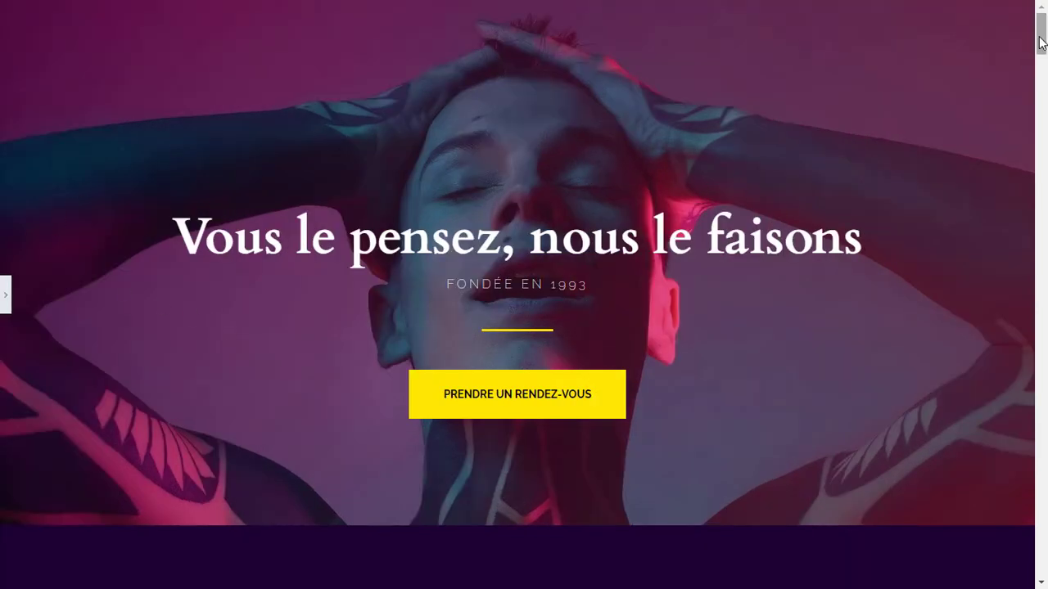
{"action": "mouse_move", "coordinate": [1041, 43]}
{"action": "left_mouse_down"}
{"action": "mouse_move", "coordinate": [1022, 264]}
{"action": "mouse_move", "coordinate": [1040, 29]}
{"action": "left_mouse_up"}
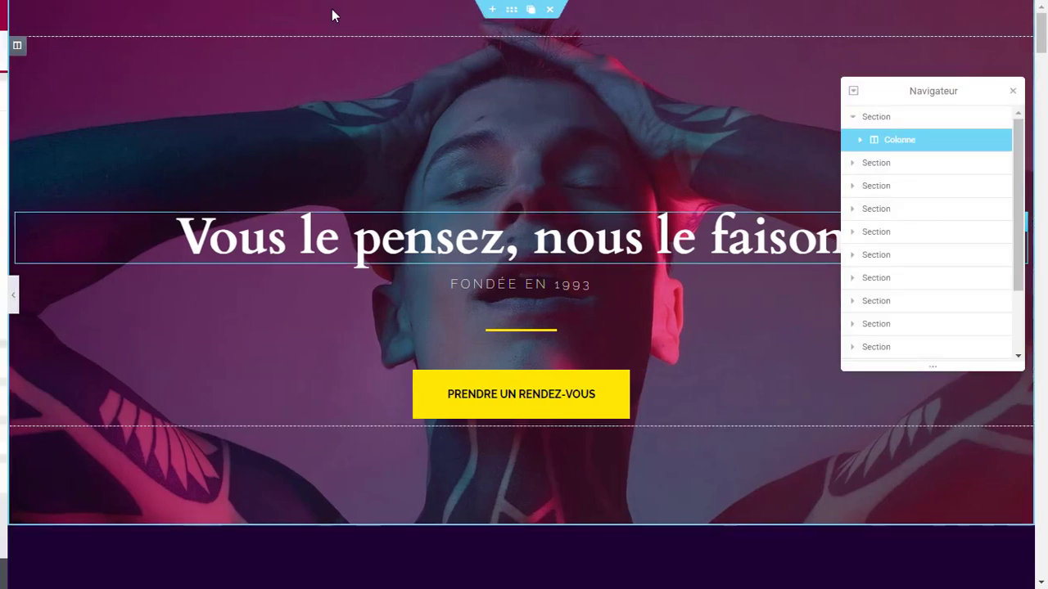
Add an empty single-column container above the hero section
{"action": "left_click", "coordinate": [876, 139]}
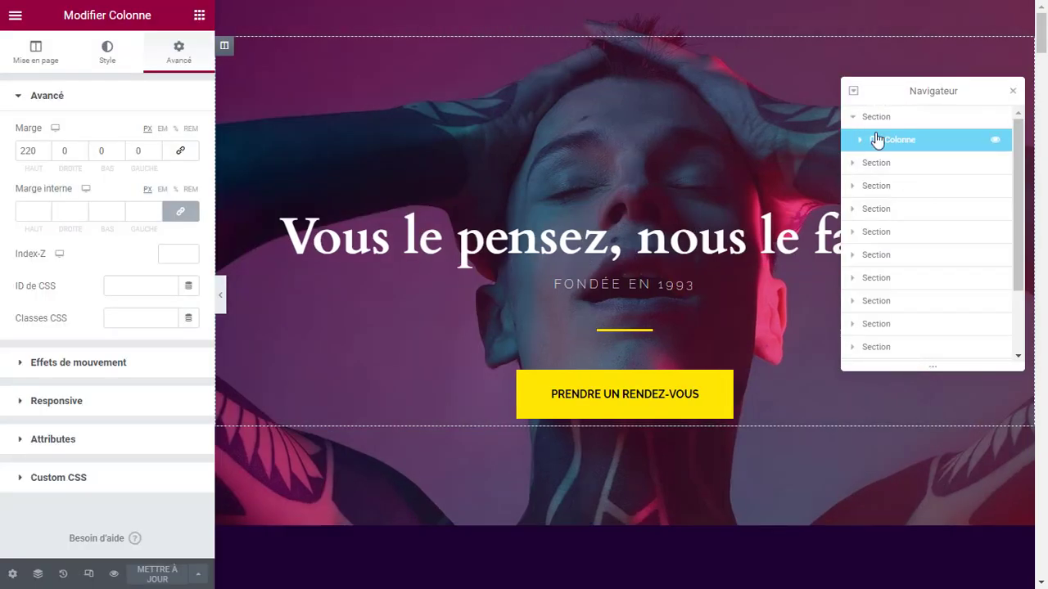
{"action": "left_click", "coordinate": [861, 121]}
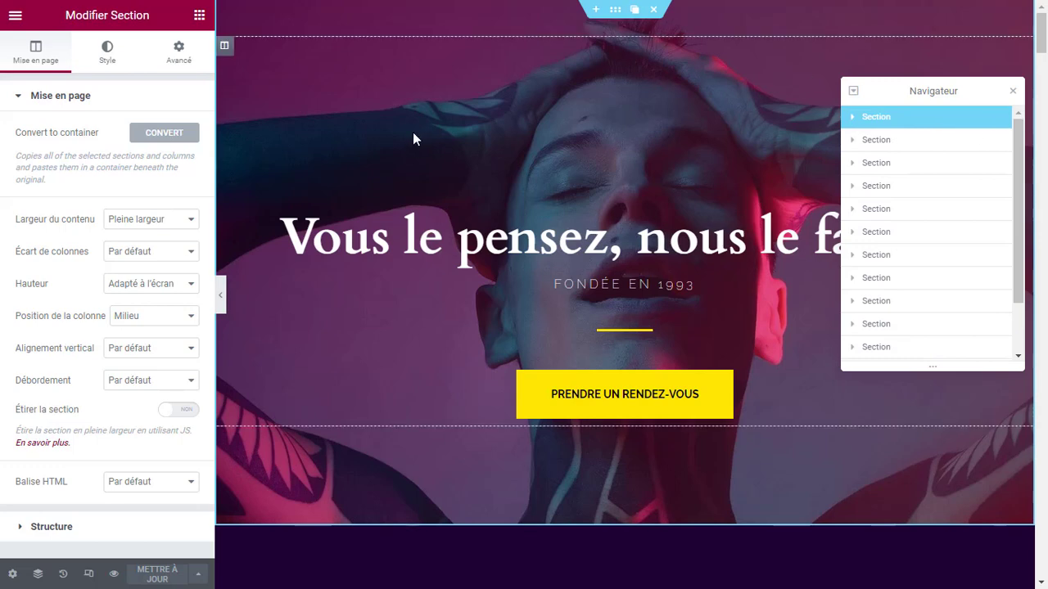
{"action": "left_click", "coordinate": [595, 9]}
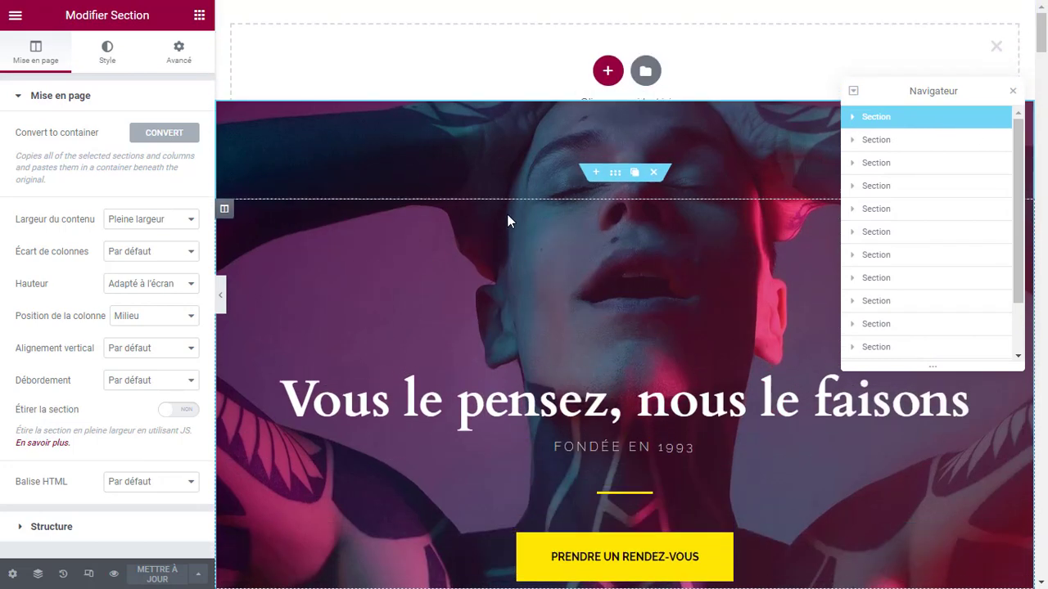
{"action": "left_click", "coordinate": [608, 72]}
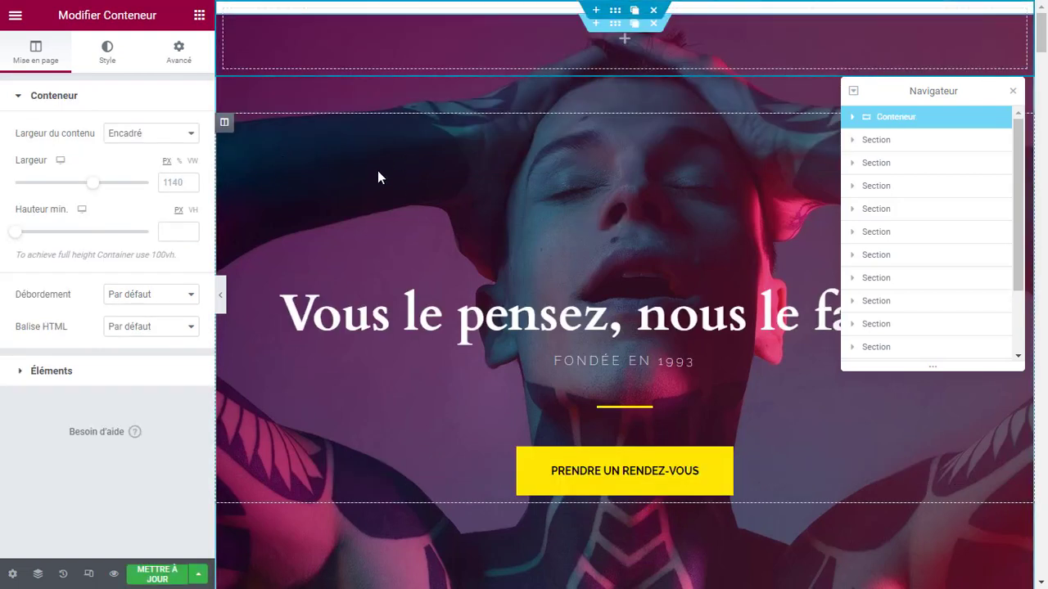
Set the hero section's top margin to 0 px
{"action": "left_click", "coordinate": [876, 140]}
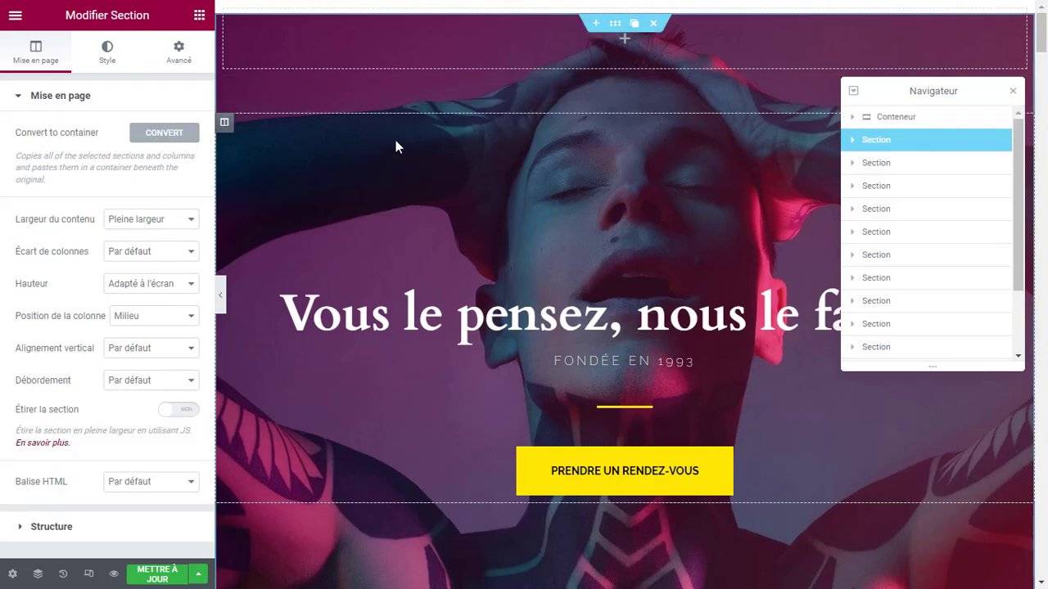
{"action": "left_click", "coordinate": [180, 53]}
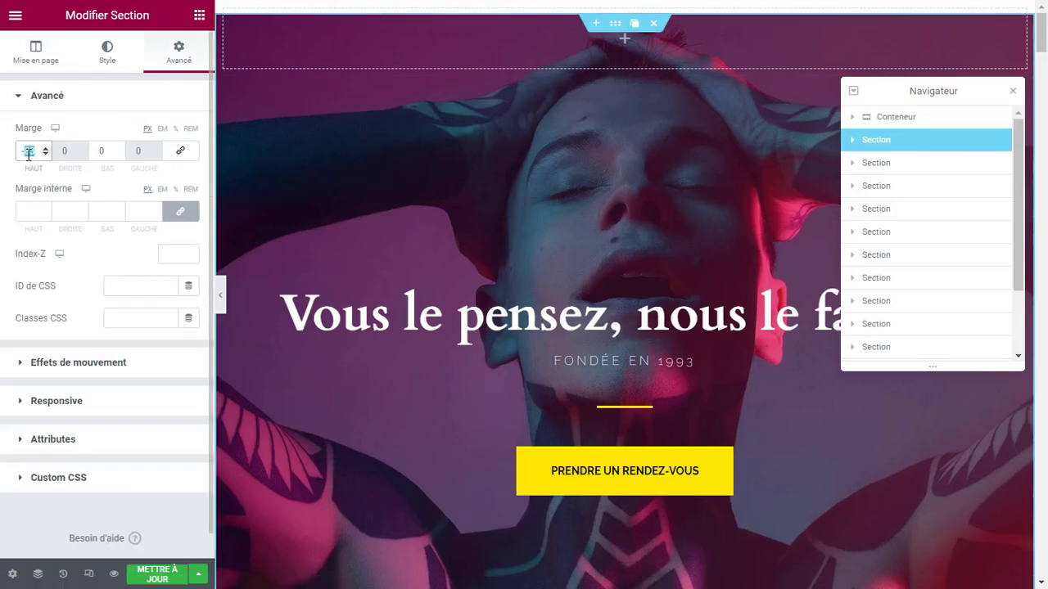
{"action": "type", "text": "0"}
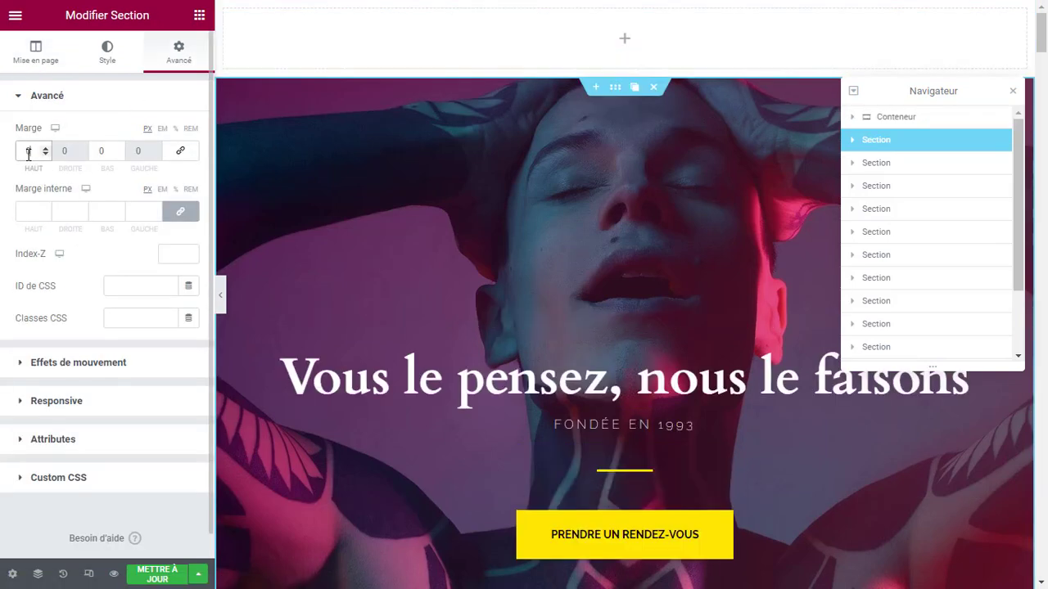
Place an Image widget in the empty container above the hero and open the media library for it
{"action": "left_click", "coordinate": [625, 41]}
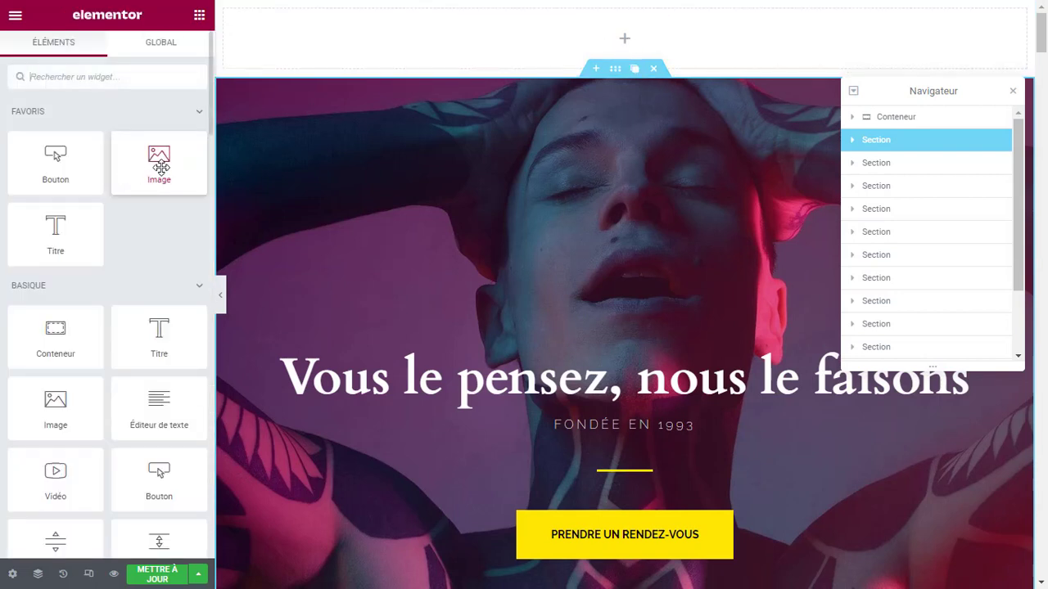
{"action": "left_click_drag", "start_coordinate": [161, 167], "coordinate": [628, 41]}
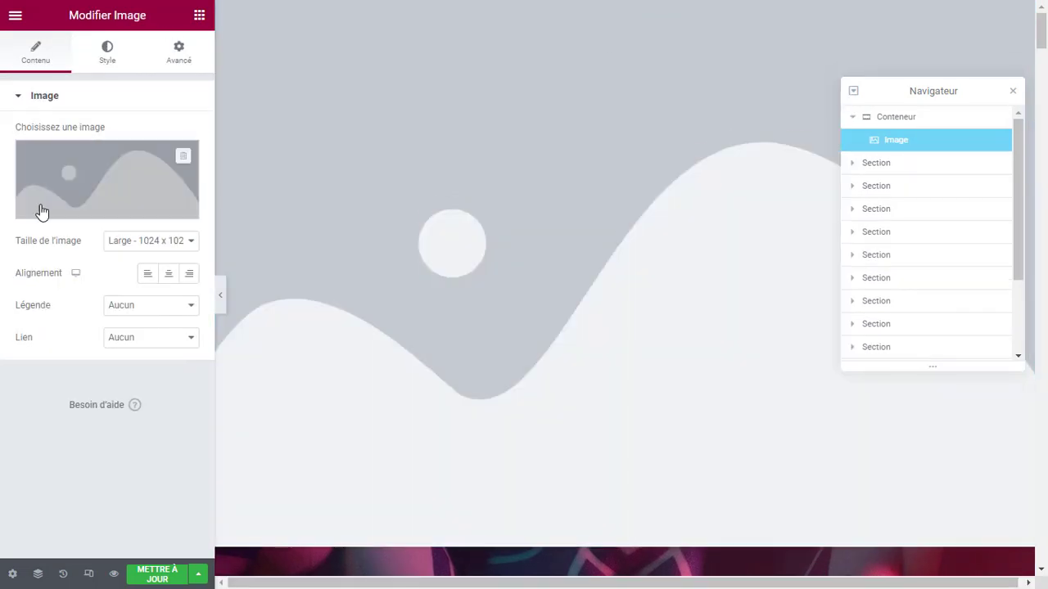
{"action": "left_click", "coordinate": [112, 183]}
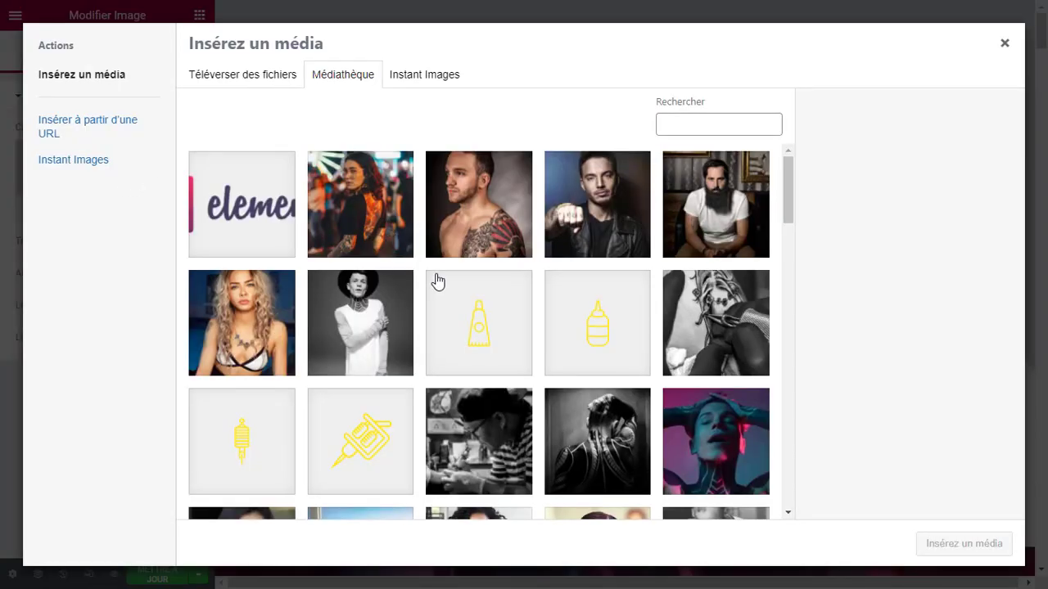
Insert the Elementor logo from the media library into the Image widget above the hero and close the Navigator
{"action": "scroll", "coordinate": [438, 281], "scroll_direction": "down", "scroll_amount": 8}
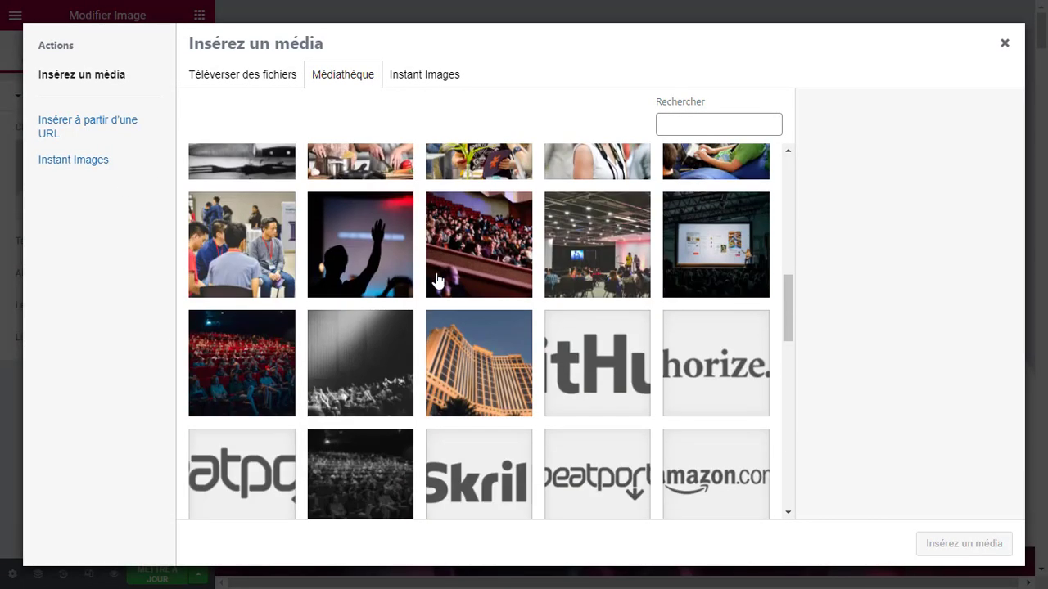
{"action": "scroll", "coordinate": [438, 282], "scroll_direction": "down", "scroll_amount": 2}
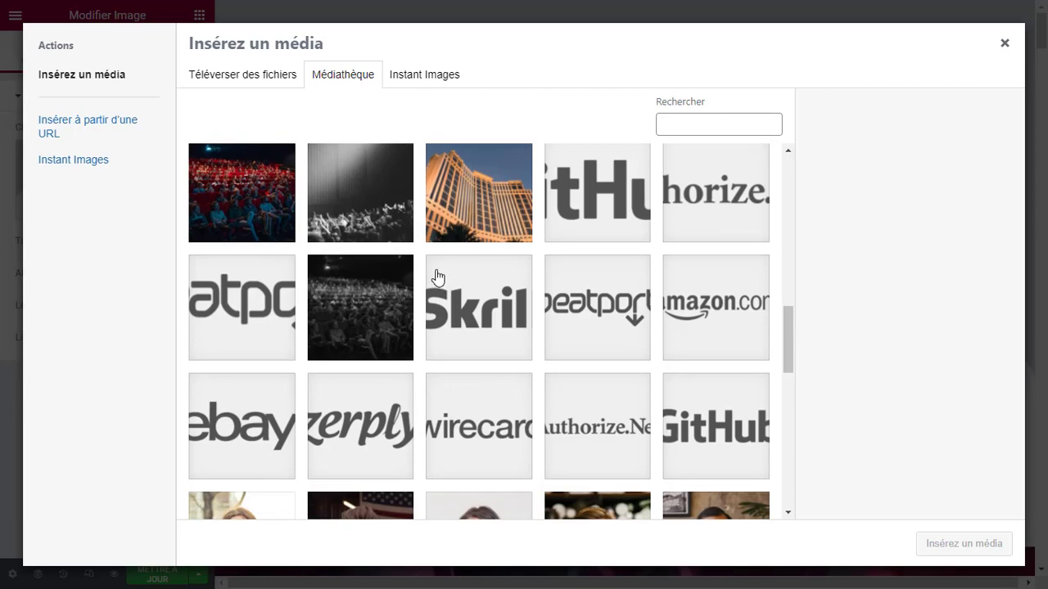
{"action": "scroll", "coordinate": [438, 279], "scroll_direction": "down", "scroll_amount": 6}
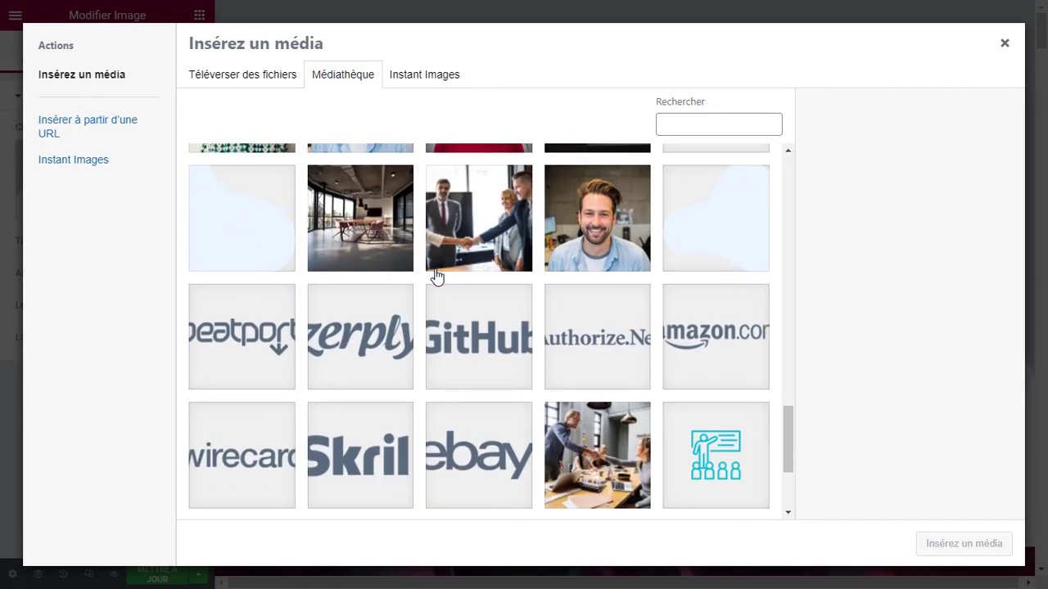
{"action": "scroll", "coordinate": [438, 278], "scroll_direction": "down", "scroll_amount": 3}
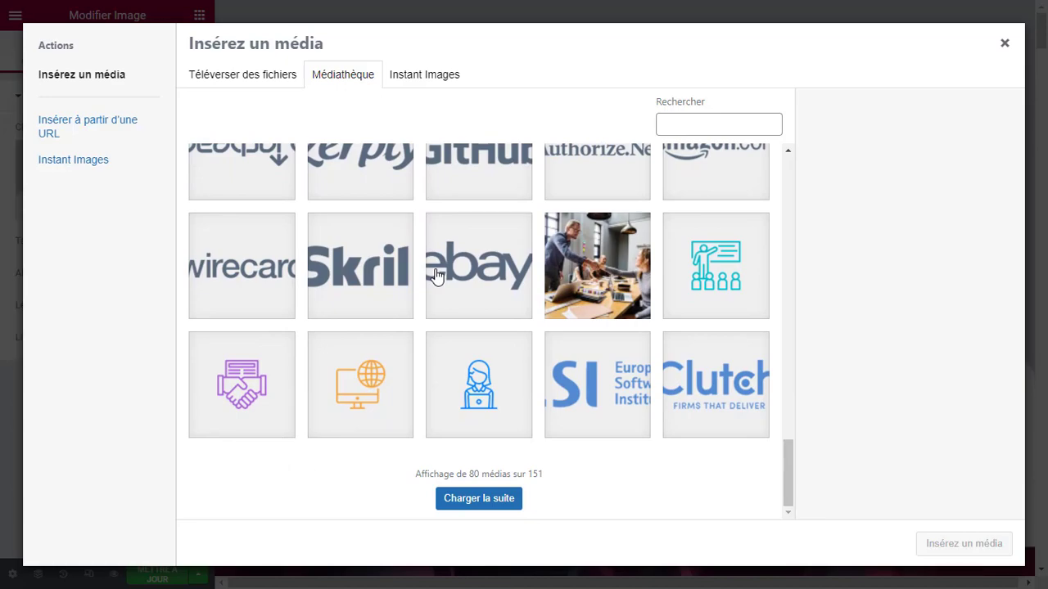
{"action": "scroll", "coordinate": [438, 278], "scroll_direction": "up", "scroll_amount": 15}
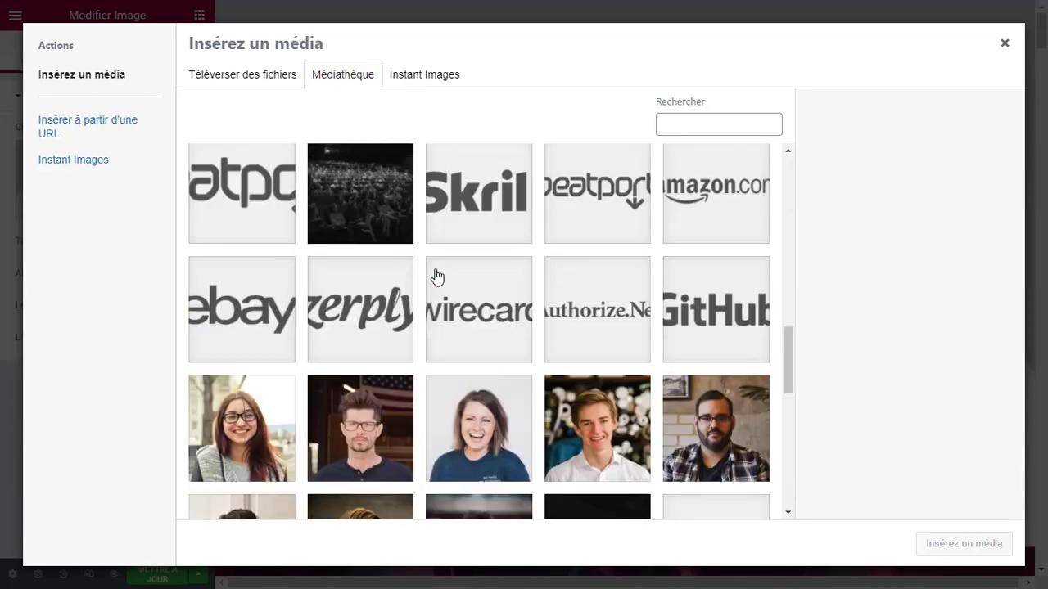
{"action": "scroll", "coordinate": [438, 278], "scroll_direction": "up", "scroll_amount": 1}
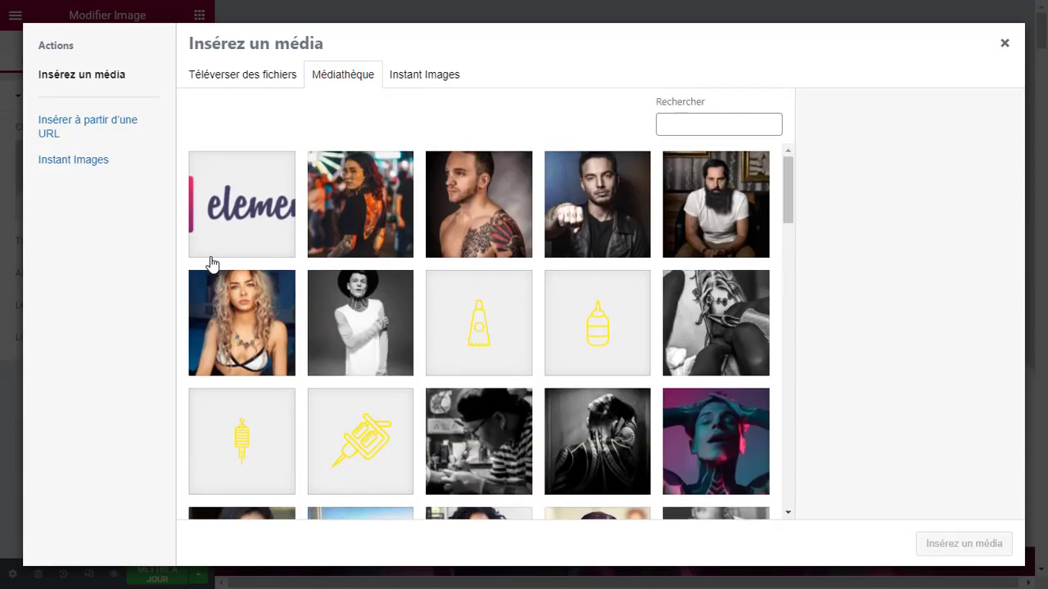
{"action": "left_click", "coordinate": [213, 231]}
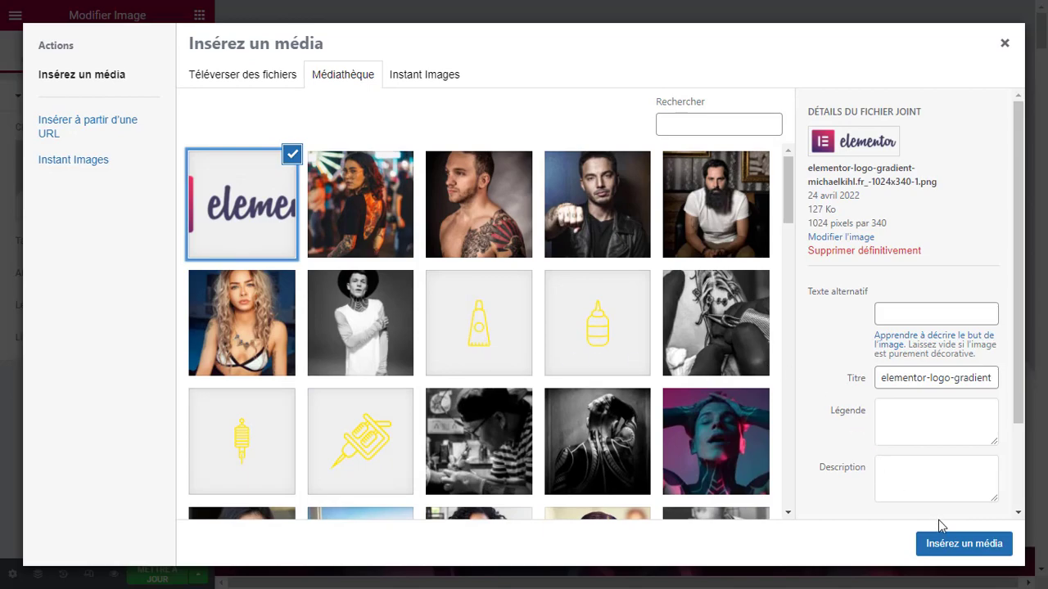
{"action": "left_click", "coordinate": [947, 544]}
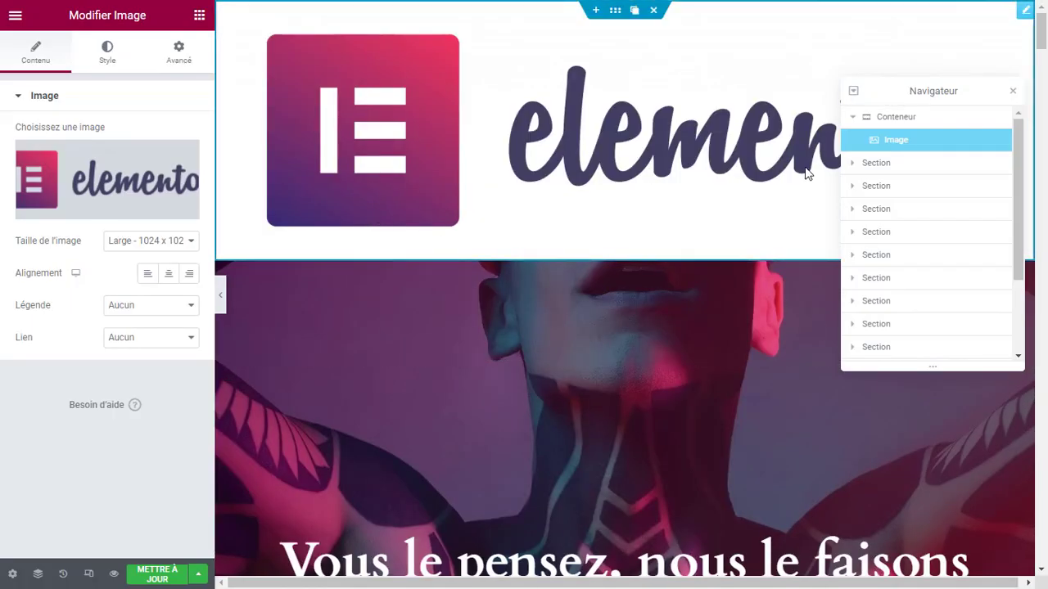
{"action": "left_click", "coordinate": [1014, 91]}
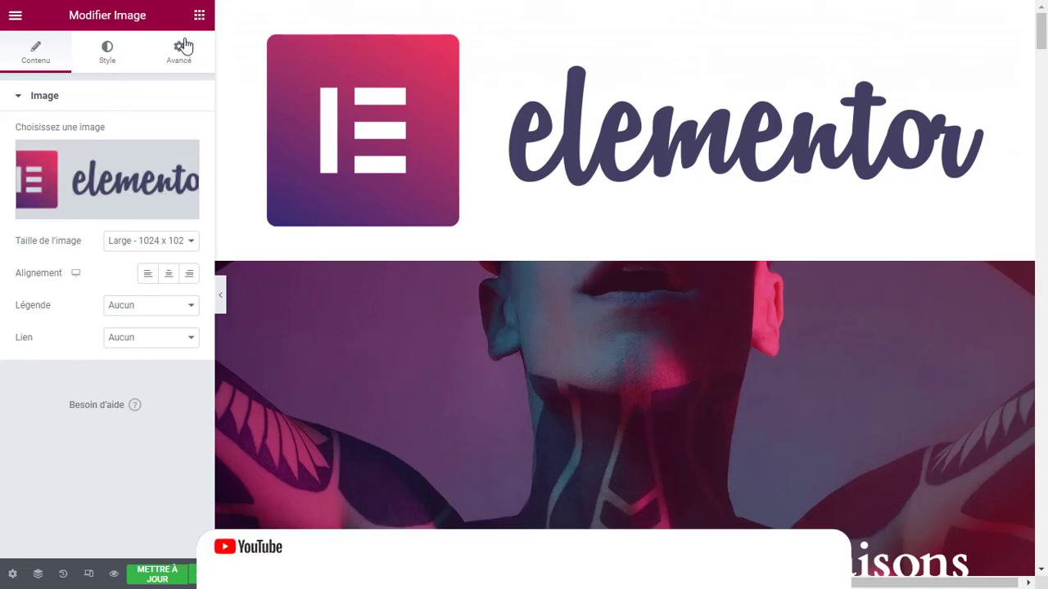
Place a Nav Menu widget below the logo image and align its menu items to the right
{"action": "left_click", "coordinate": [199, 14]}
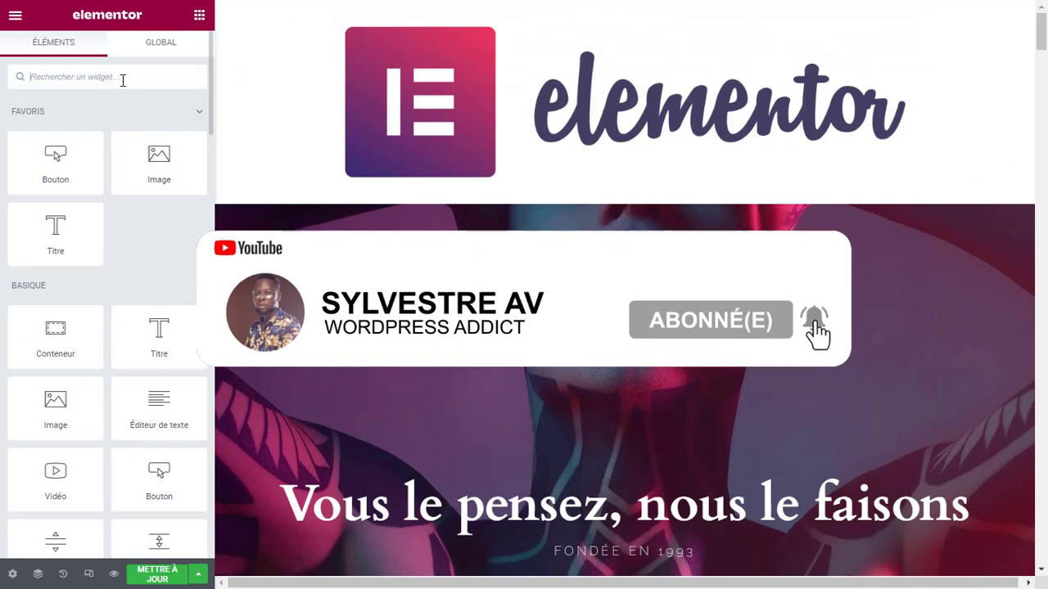
{"action": "type", "text": "nav"}
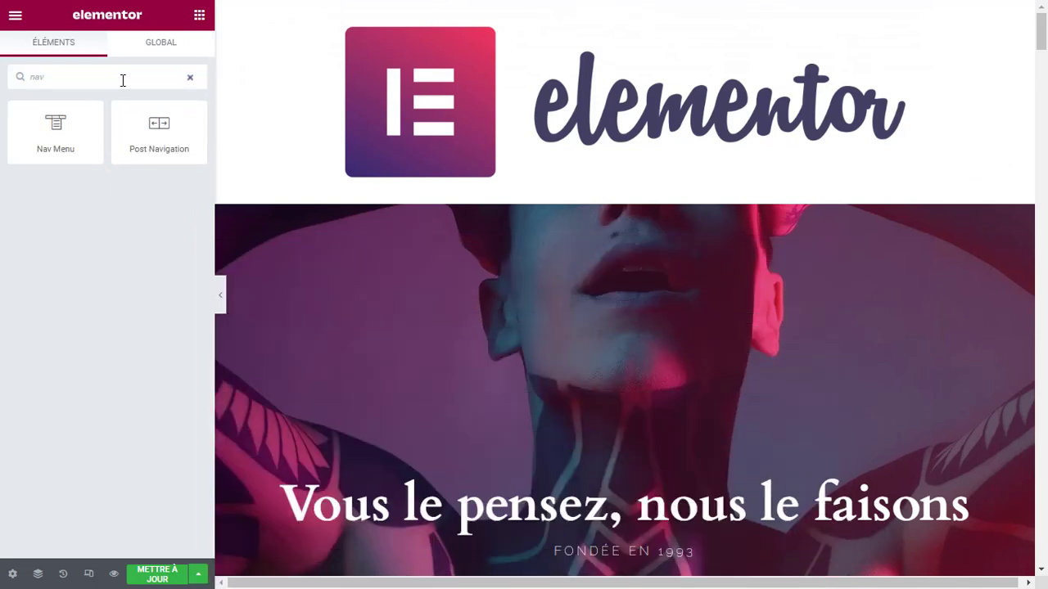
{"action": "left_click_drag", "start_coordinate": [38, 137], "coordinate": [564, 207]}
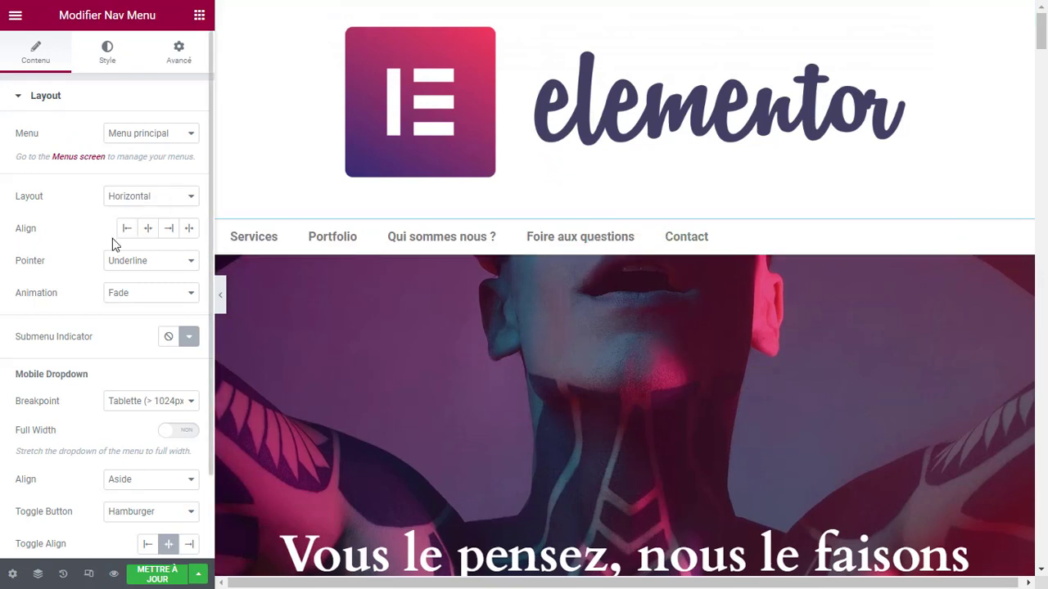
{"action": "left_click", "coordinate": [166, 231]}
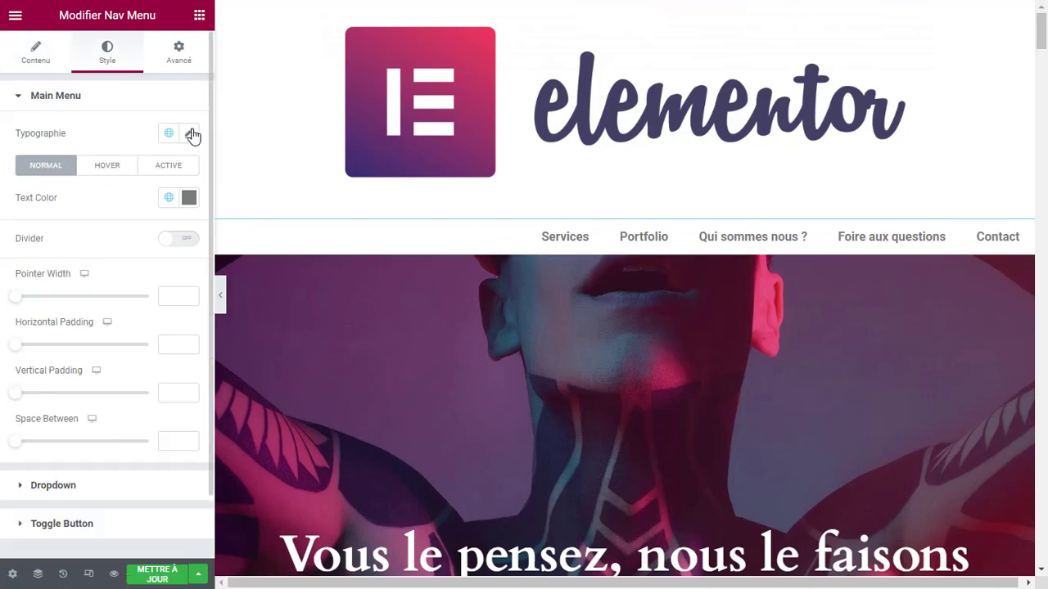
{"action": "left_click", "coordinate": [190, 133]}
{"action": "left_click", "coordinate": [136, 217]}
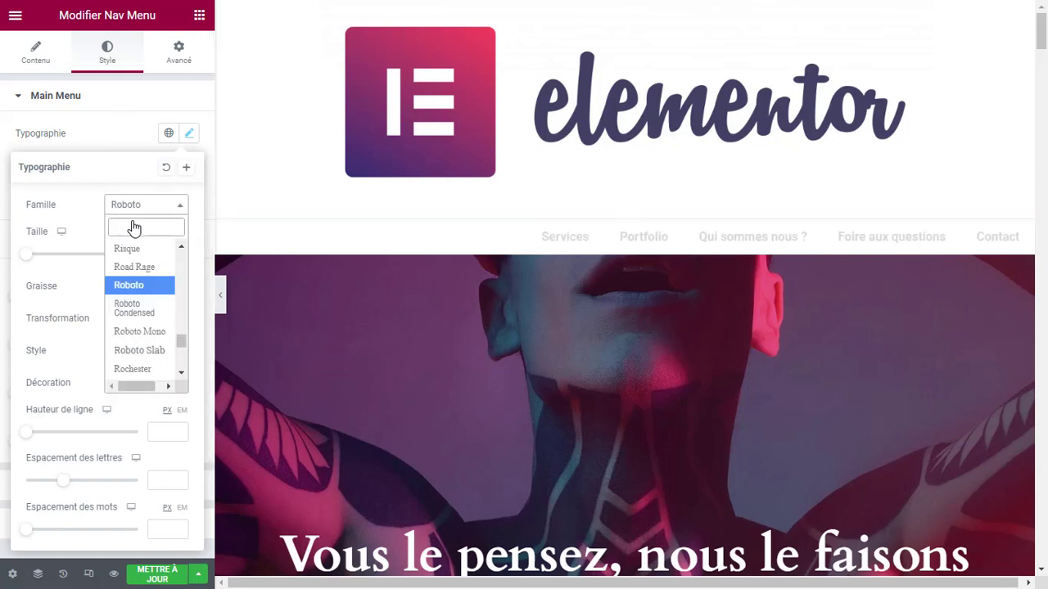
{"action": "type", "text": "mar"}
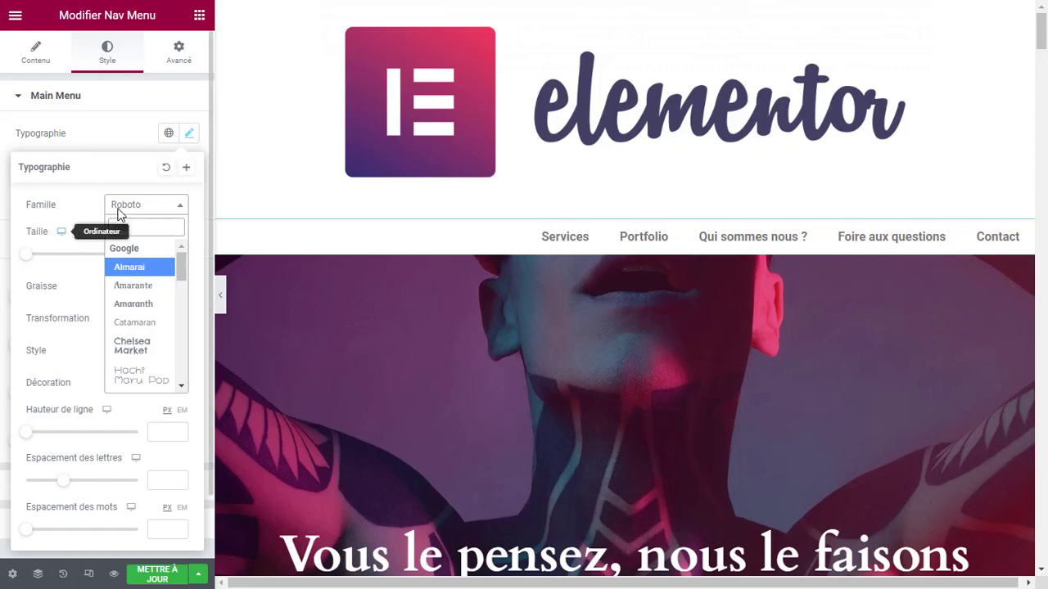
Check which font family the paragraph under "A propos de nous" uses, and return to the Nav Menu's style settings
{"action": "scroll", "coordinate": [579, 245], "scroll_direction": "down", "scroll_amount": 10}
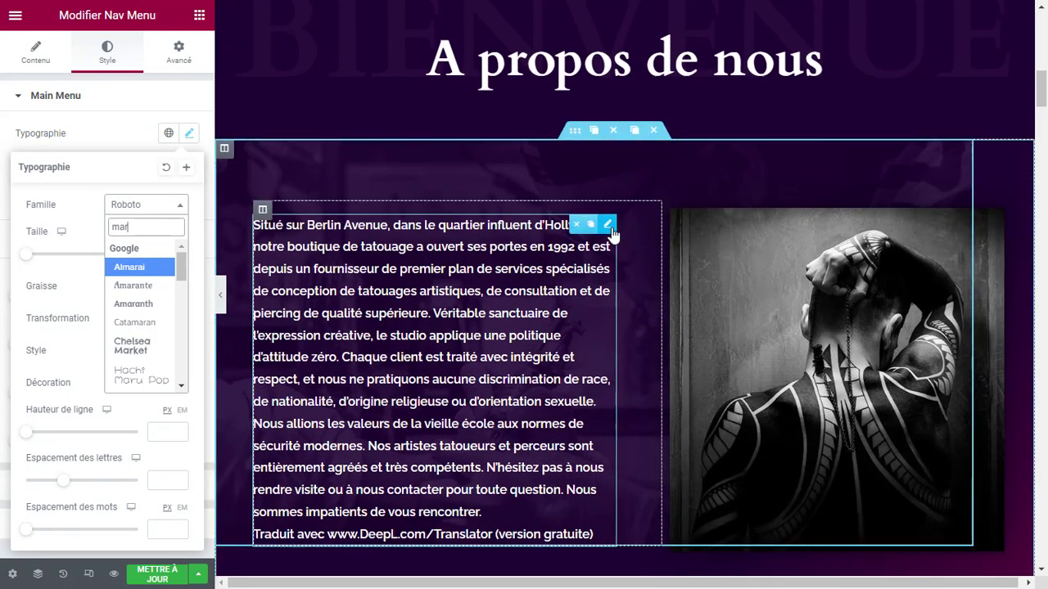
{"action": "left_click", "coordinate": [607, 224]}
{"action": "left_click", "coordinate": [121, 64]}
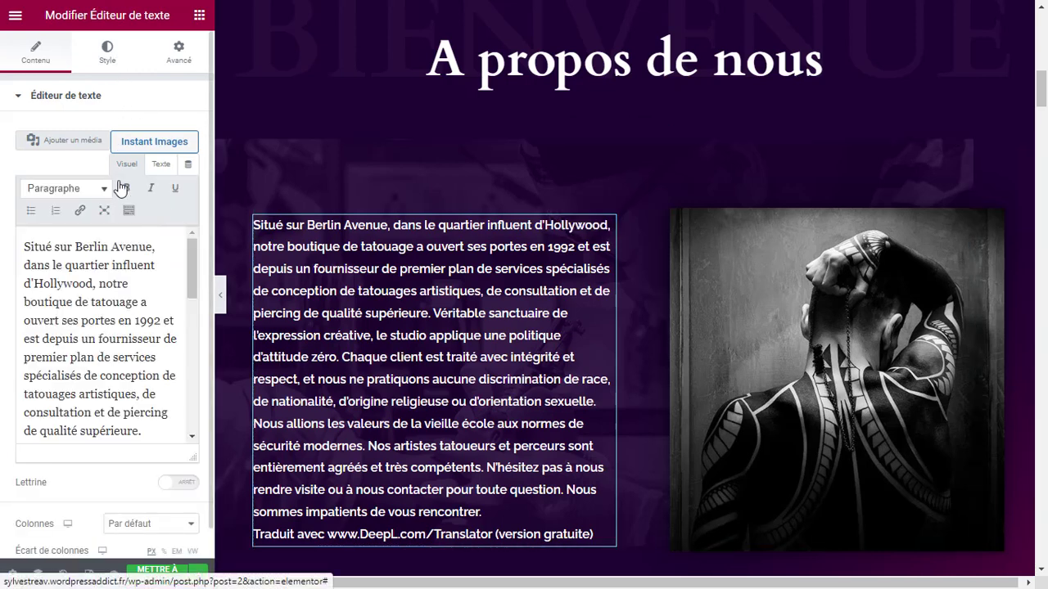
{"action": "left_click", "coordinate": [190, 199]}
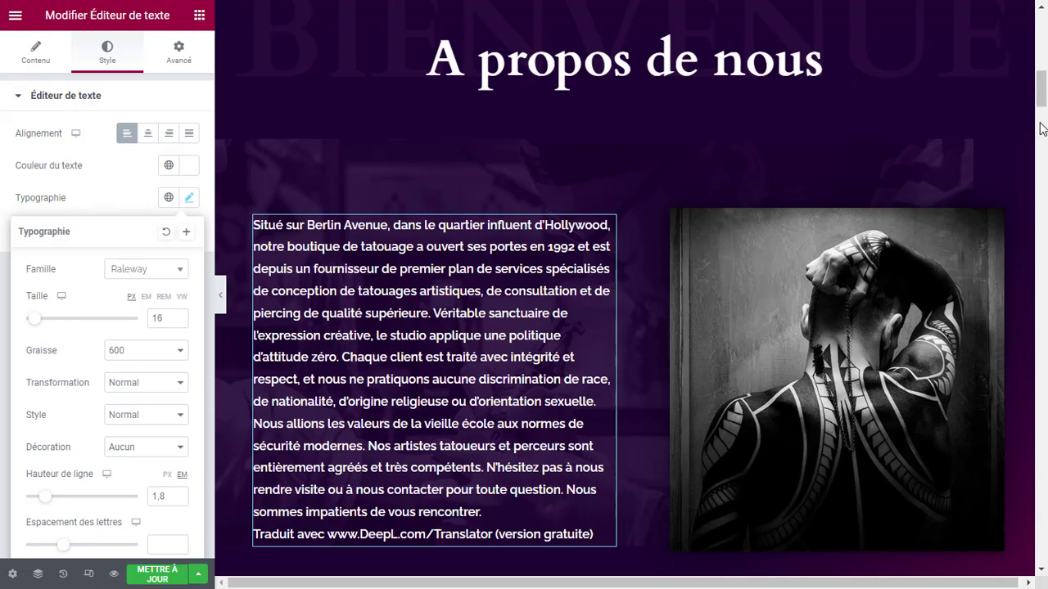
{"action": "scroll", "coordinate": [914, 119], "scroll_direction": "up", "scroll_amount": 7}
{"action": "scroll", "coordinate": [914, 119], "scroll_direction": "up", "scroll_amount": 3}
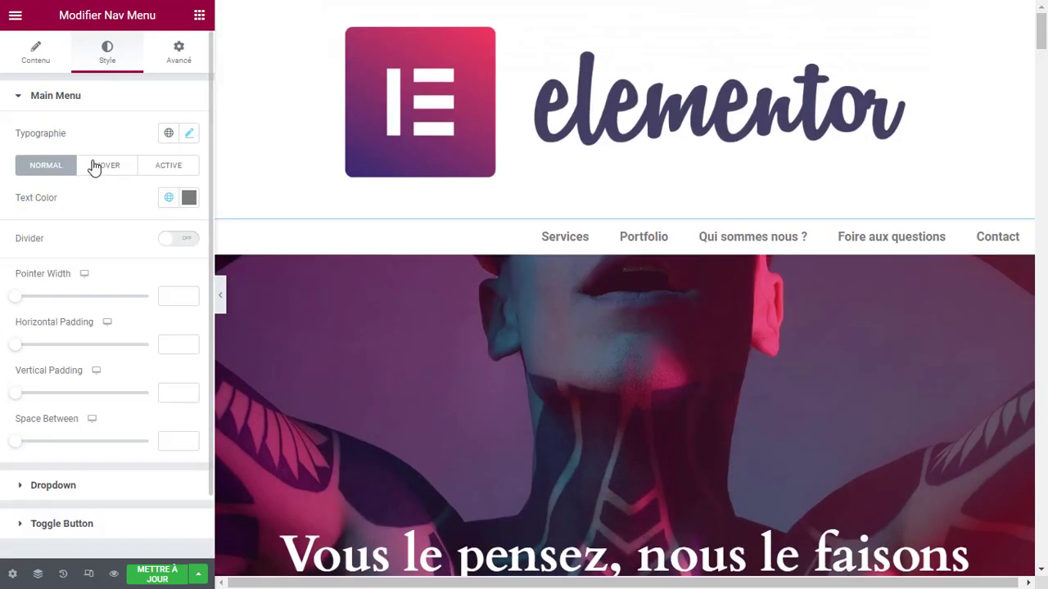
Set the Nav Menu's main menu font family to Raleway
{"action": "left_click", "coordinate": [189, 134]}
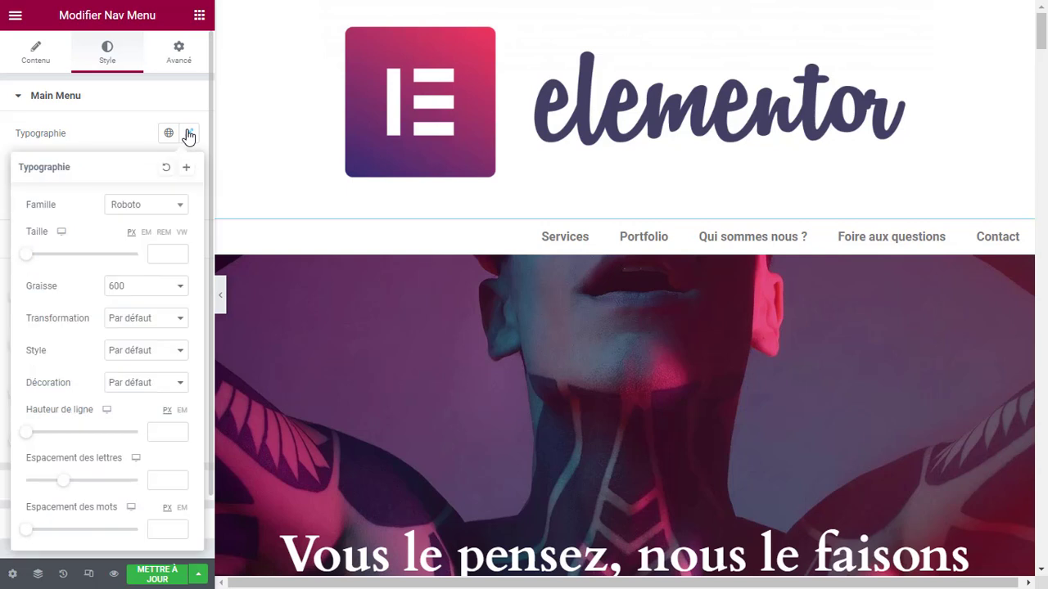
{"action": "left_click", "coordinate": [141, 208]}
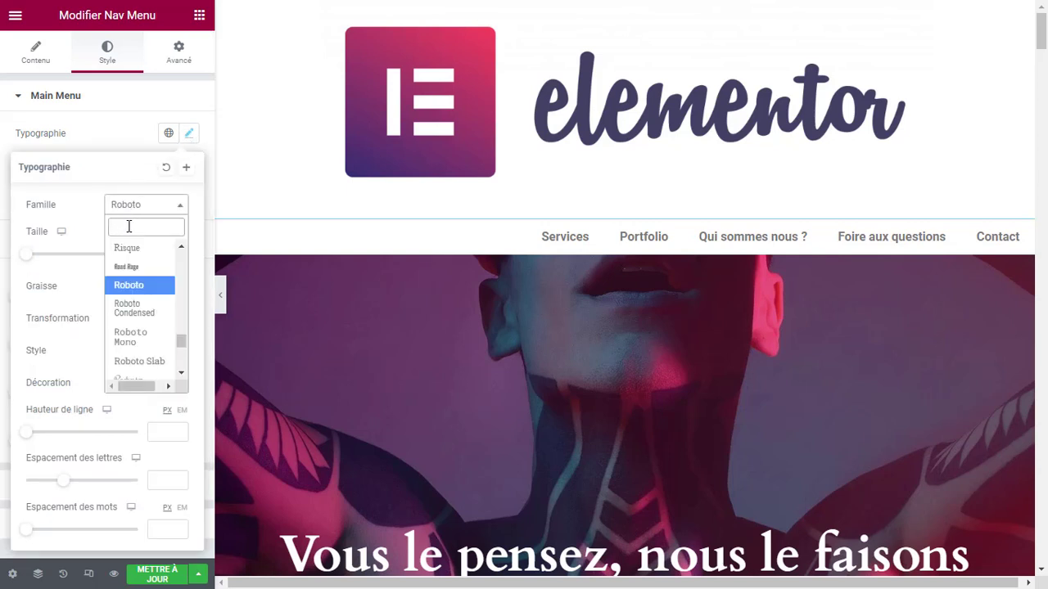
{"action": "type", "text": "ralew"}
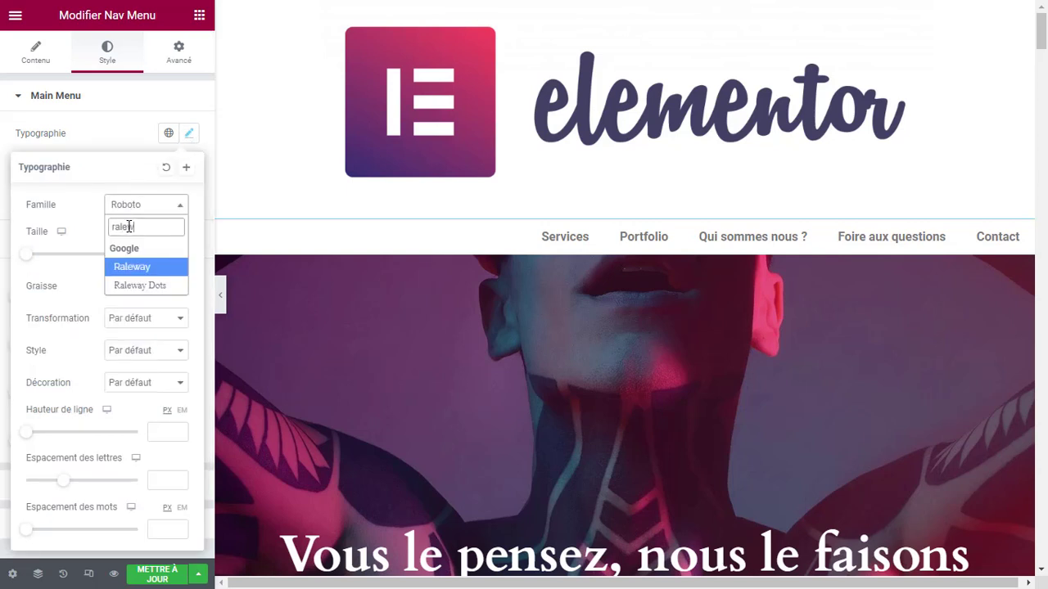
{"action": "left_click", "coordinate": [127, 270]}
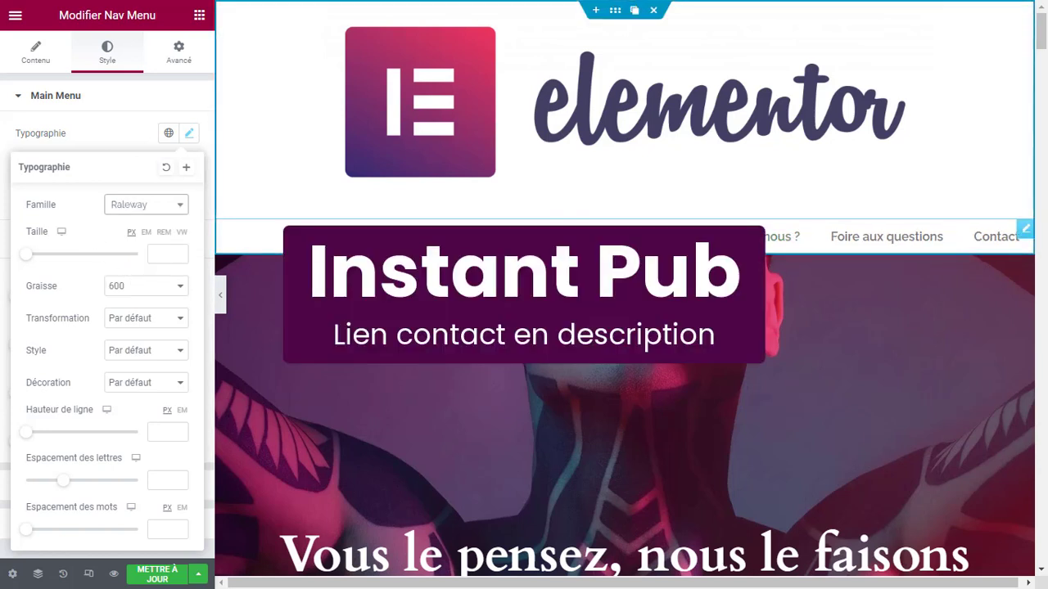
{"action": "left_click", "coordinate": [113, 137]}
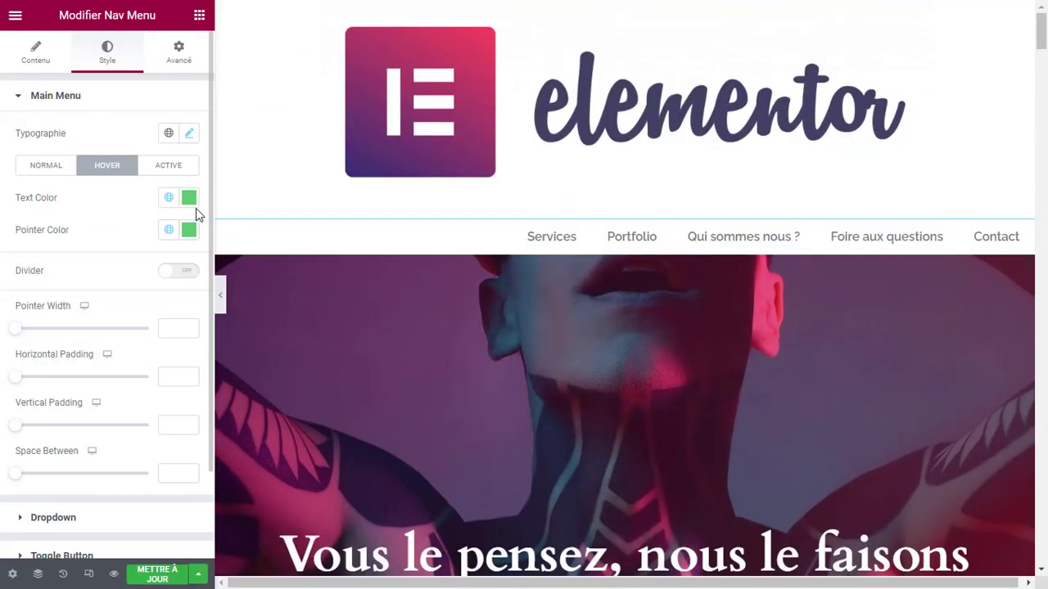
Make the main menu's hover pointer color fully transparent (#61CE7000)
{"action": "left_click", "coordinate": [188, 230]}
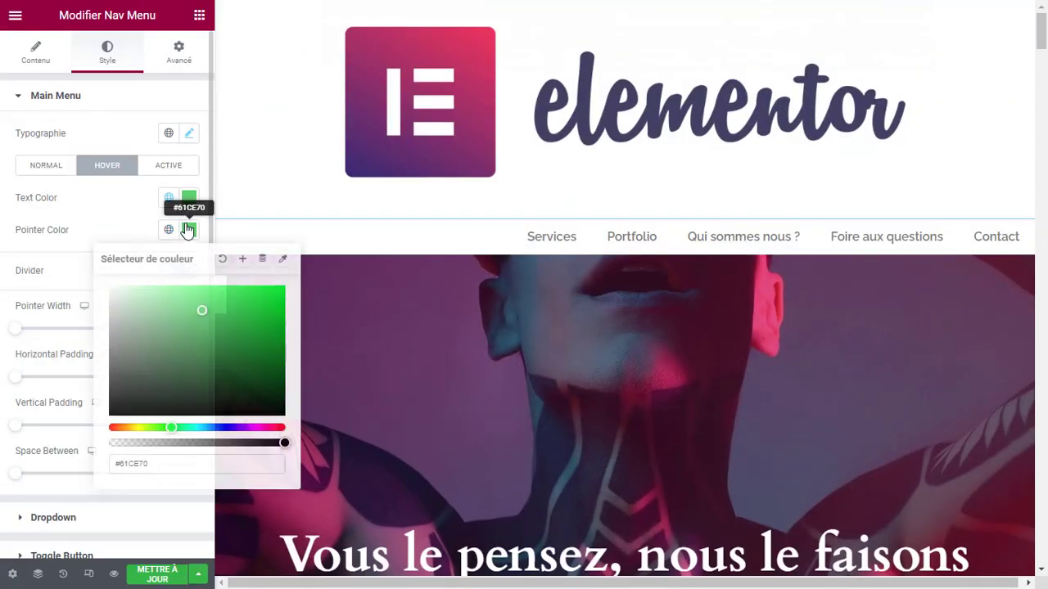
{"action": "left_click", "coordinate": [123, 220]}
{"action": "scroll", "coordinate": [127, 214], "scroll_direction": "down", "scroll_amount": 1}
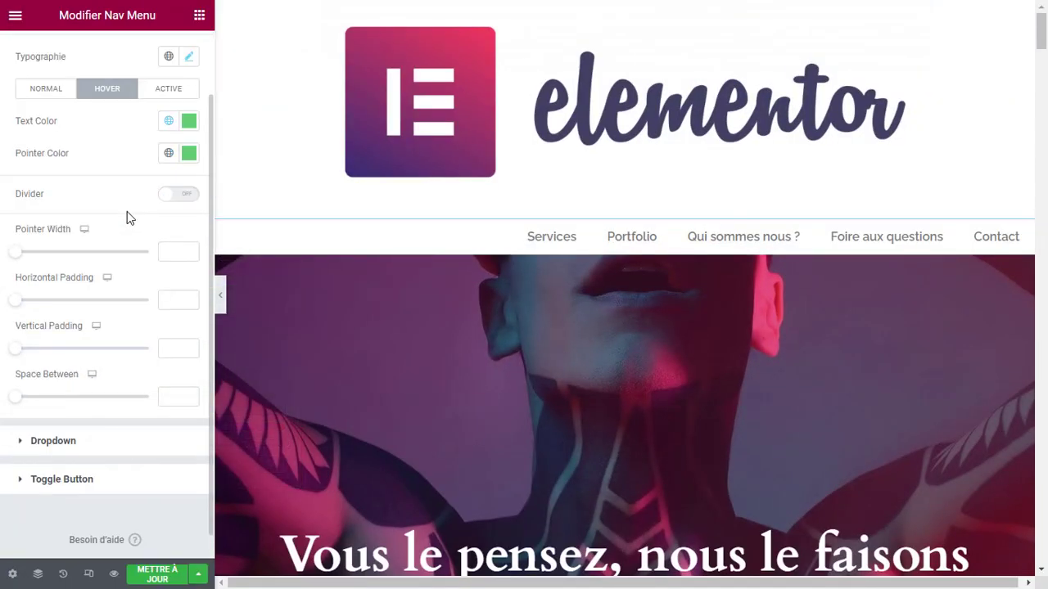
{"action": "scroll", "coordinate": [128, 213], "scroll_direction": "up", "scroll_amount": 1}
{"action": "left_click", "coordinate": [189, 231]}
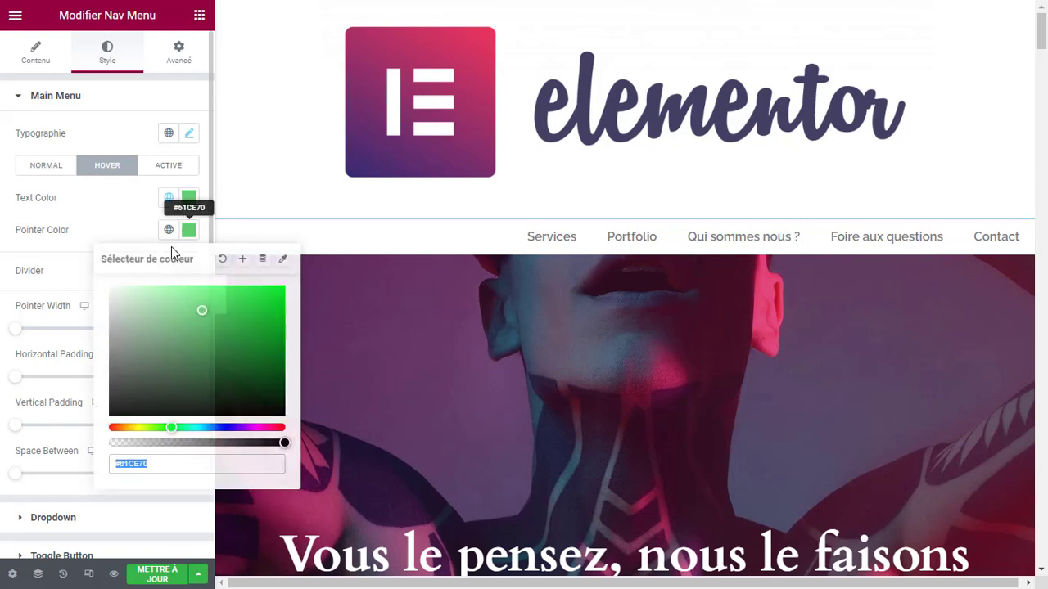
{"action": "left_click_drag", "start_coordinate": [126, 443], "coordinate": [96, 449]}
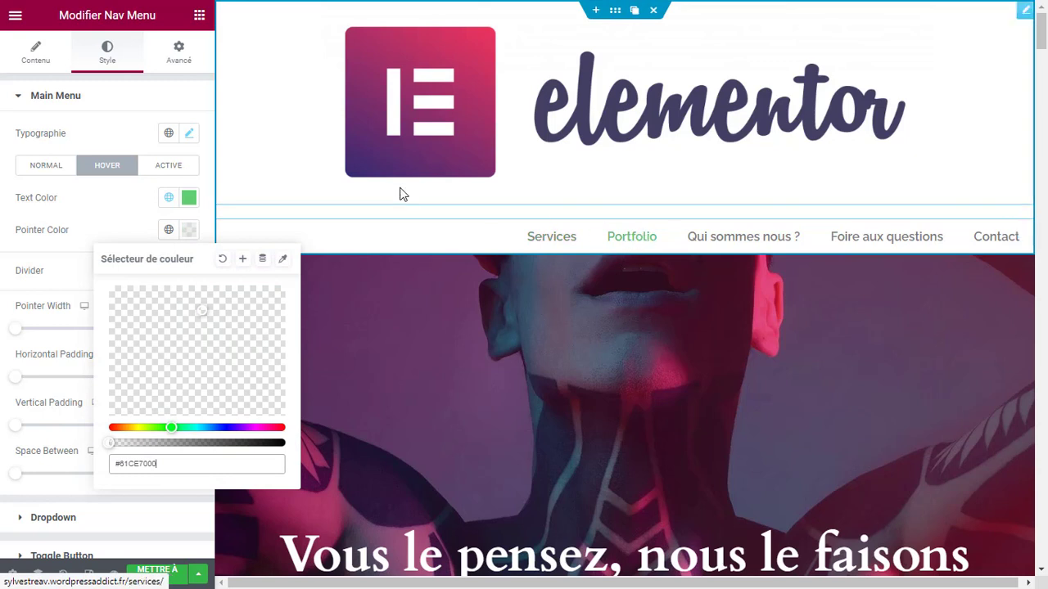
Make the main menu's hover text color fully transparent (#61CE7000) and return to its normal-state style settings
{"action": "left_click", "coordinate": [189, 200]}
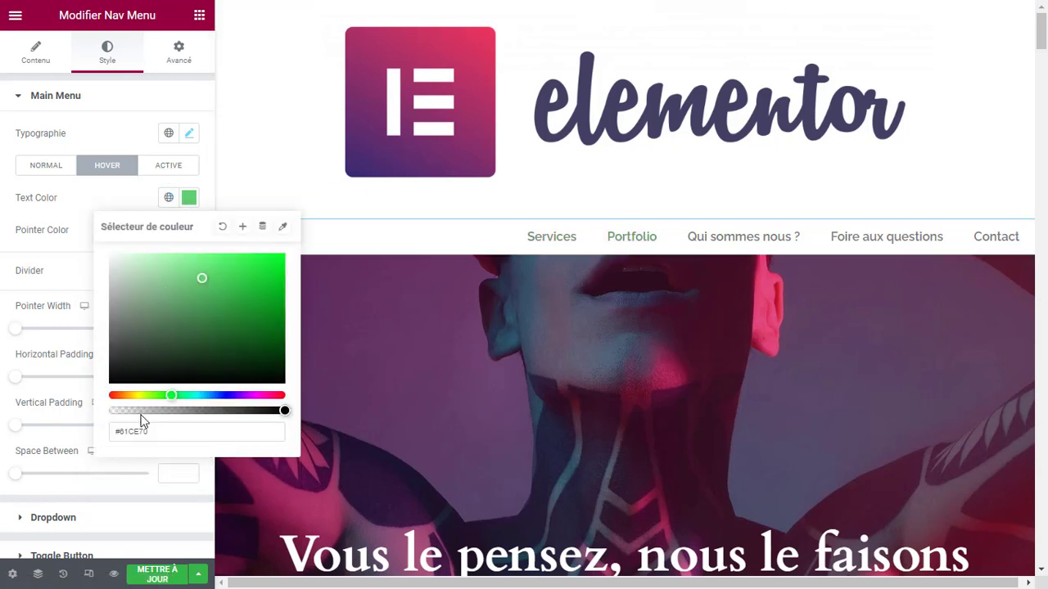
{"action": "left_click_drag", "start_coordinate": [140, 421], "coordinate": [108, 413]}
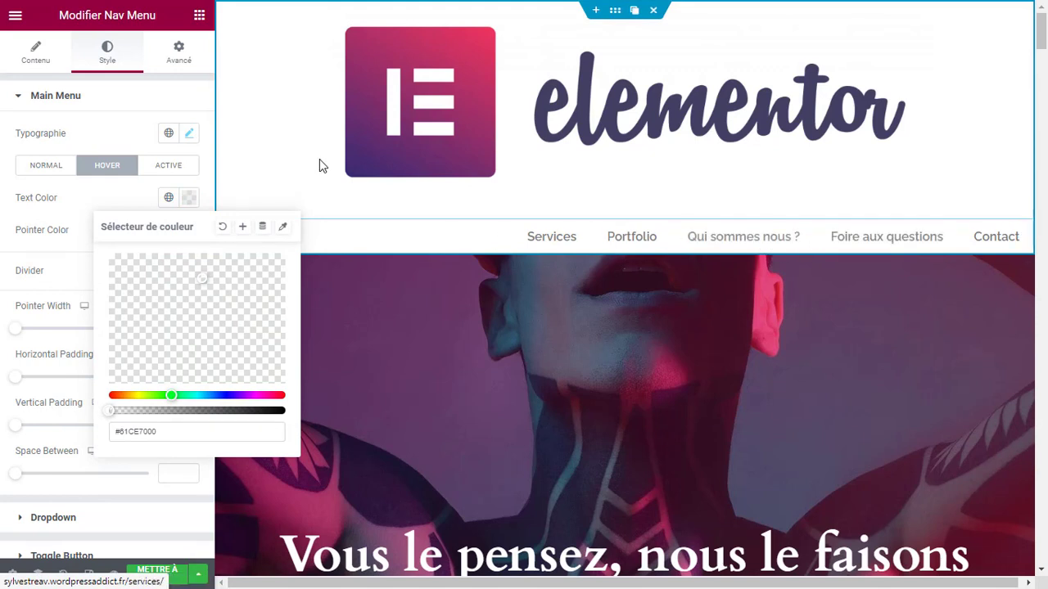
{"action": "left_click", "coordinate": [107, 206]}
{"action": "left_click", "coordinate": [170, 167]}
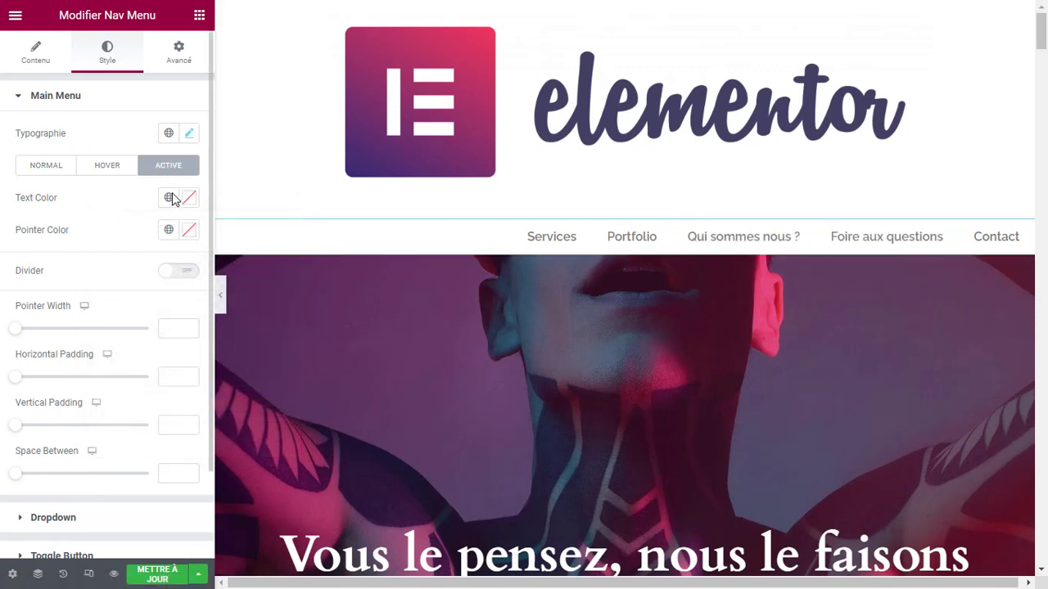
{"action": "left_click", "coordinate": [54, 167]}
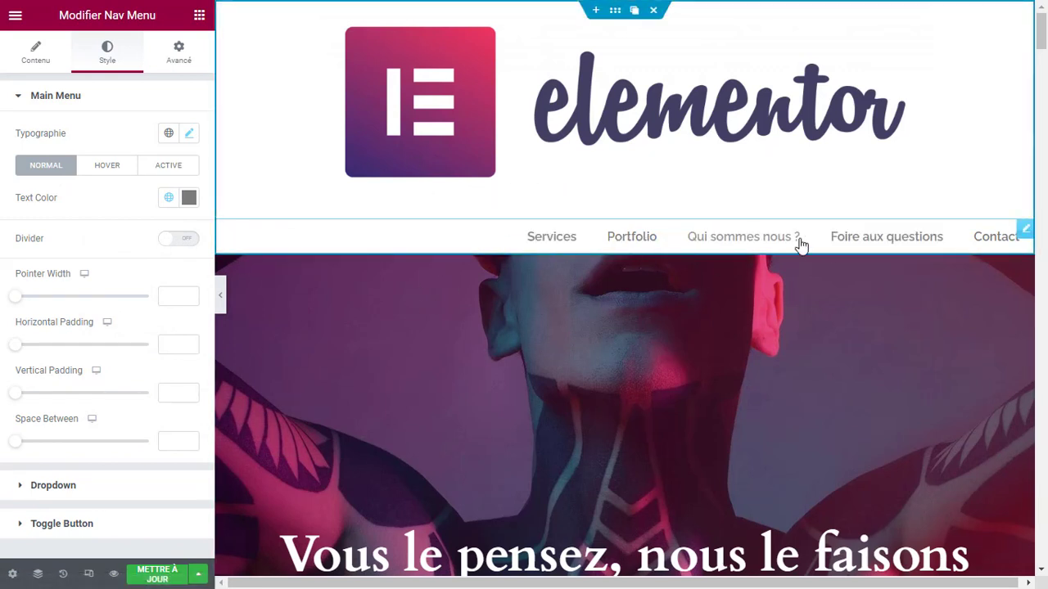
Set the boxed width of the container holding the logo and menu to 1399 px and open its Elements layout settings
{"action": "left_click", "coordinate": [615, 9]}
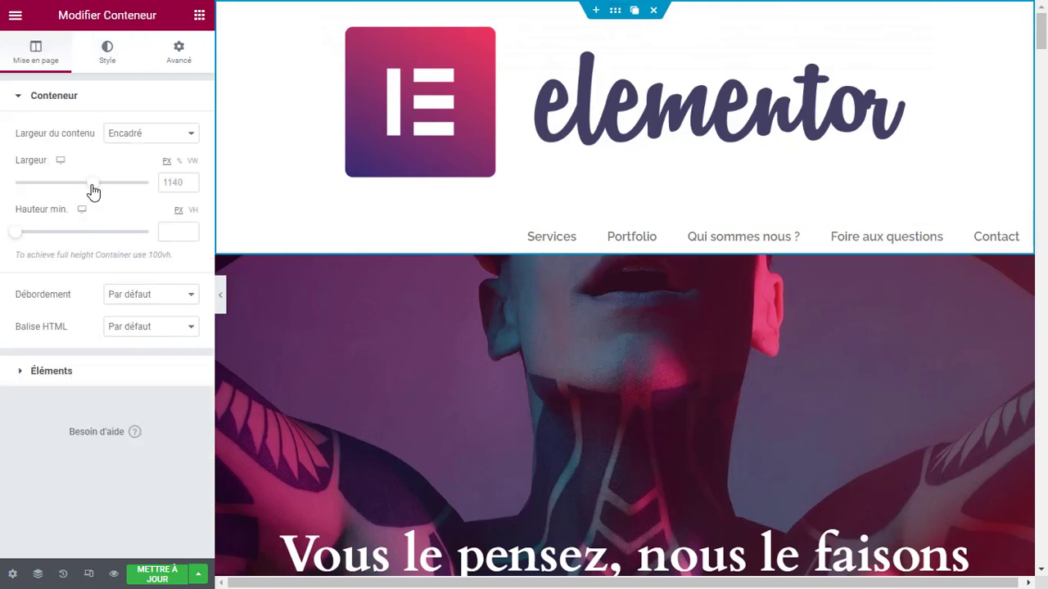
{"action": "left_click_drag", "start_coordinate": [107, 193], "coordinate": [124, 195]}
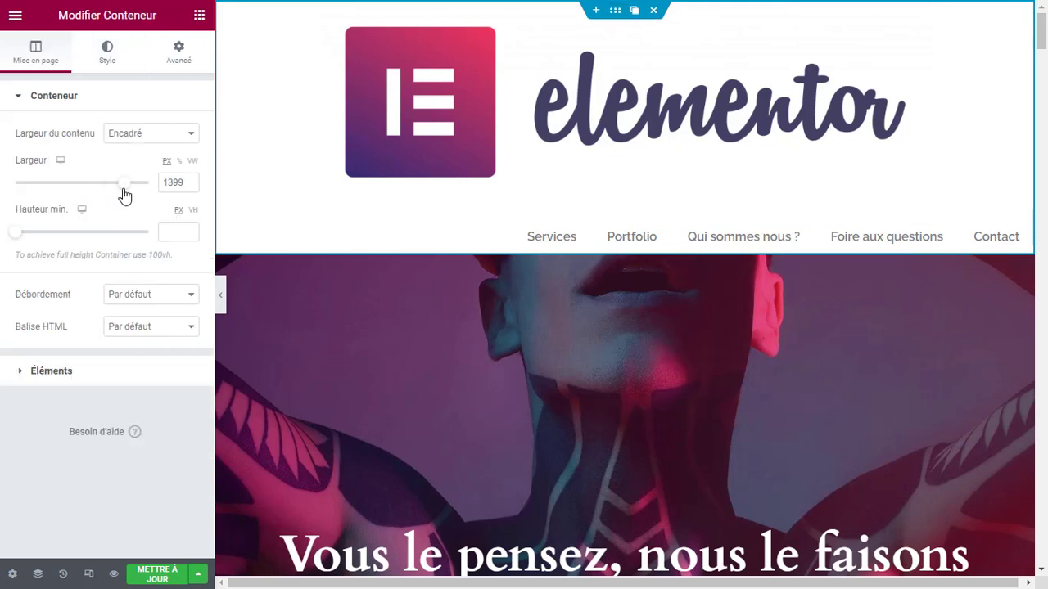
{"action": "left_click", "coordinate": [37, 373]}
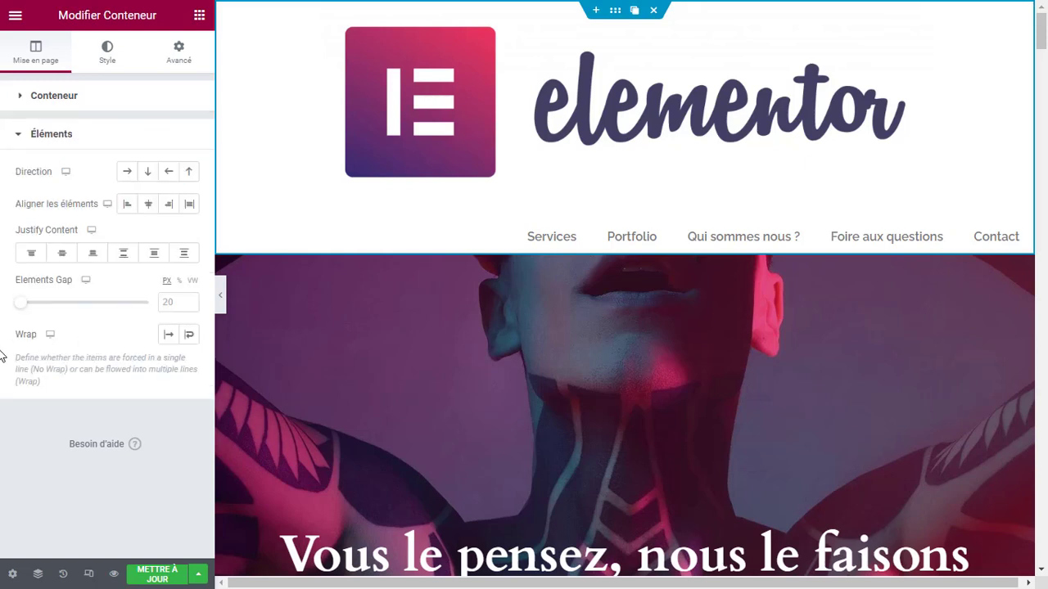
Lay out the header container's elements in a row, centred vertically and with centred justification
{"action": "left_click", "coordinate": [128, 173]}
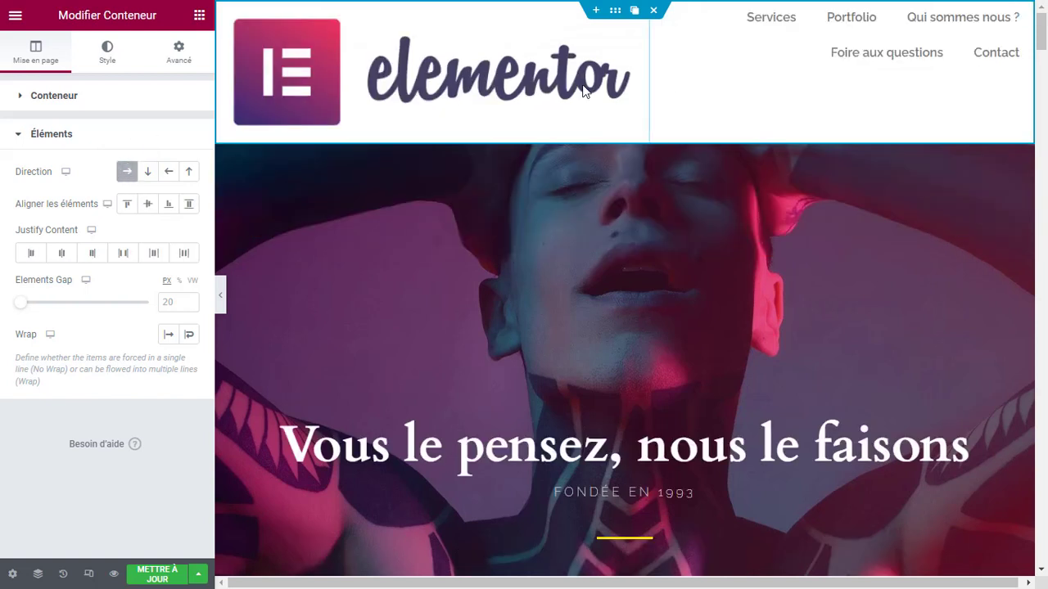
{"action": "left_click", "coordinate": [149, 206]}
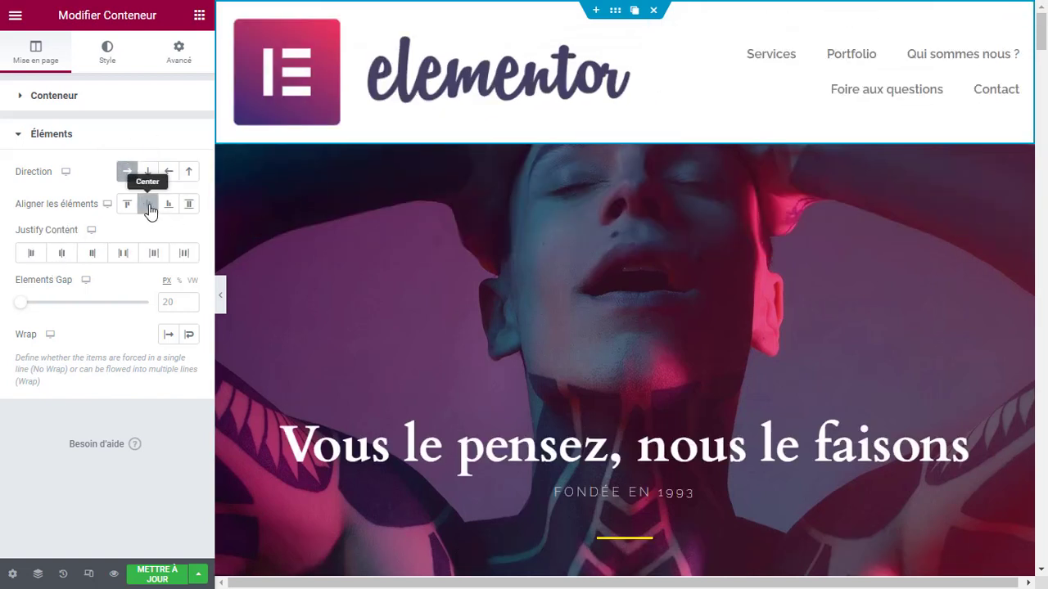
{"action": "left_click", "coordinate": [62, 255]}
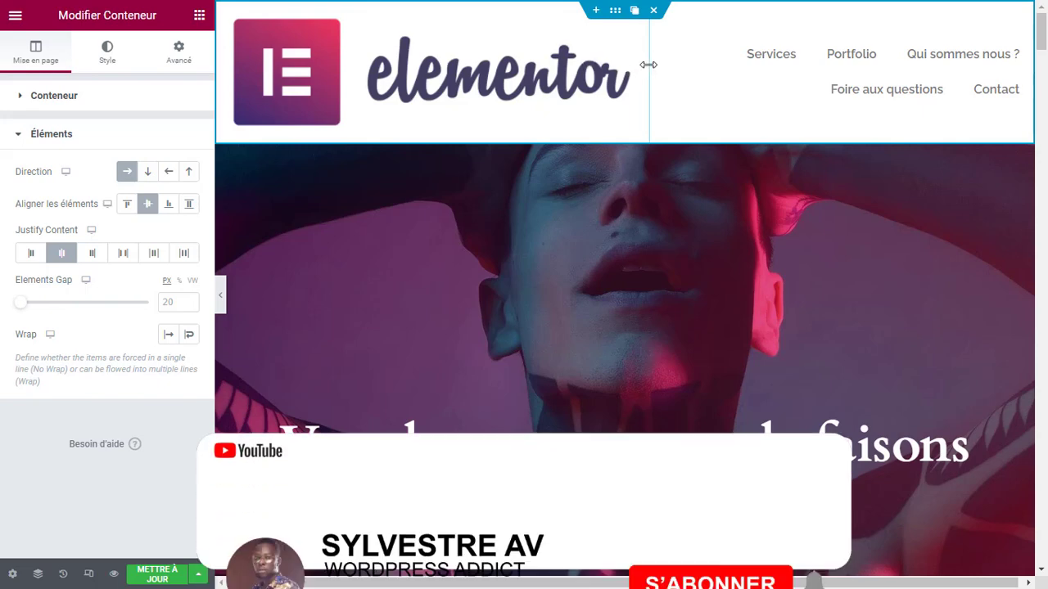
Narrow the logo image to about 16.7% so the menu fits on one line, previewing the header between adjustments
{"action": "left_click_drag", "start_coordinate": [643, 67], "coordinate": [393, 66]}
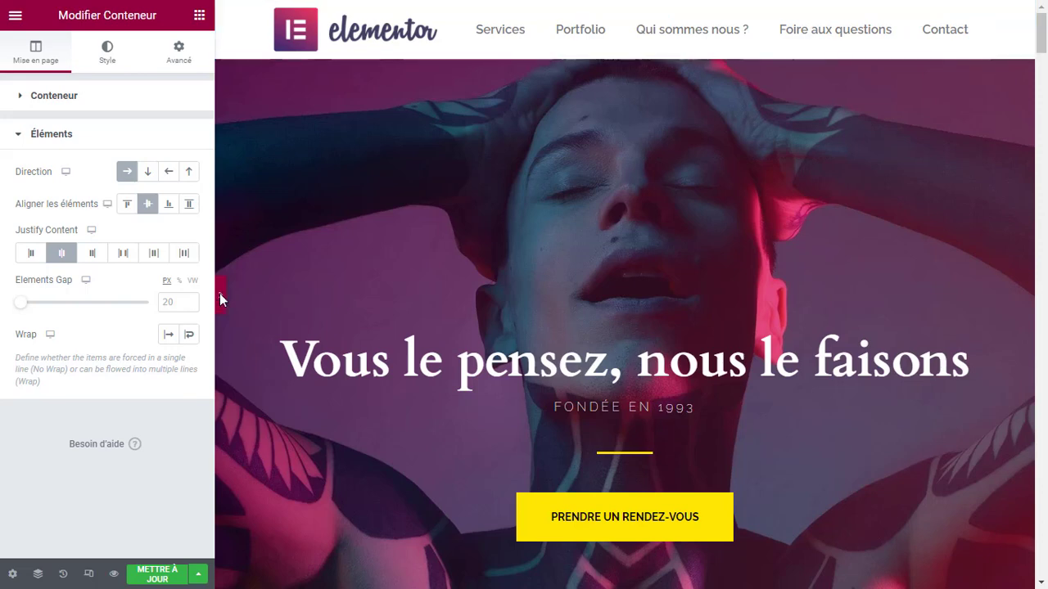
{"action": "key", "text": "ctrl+p"}
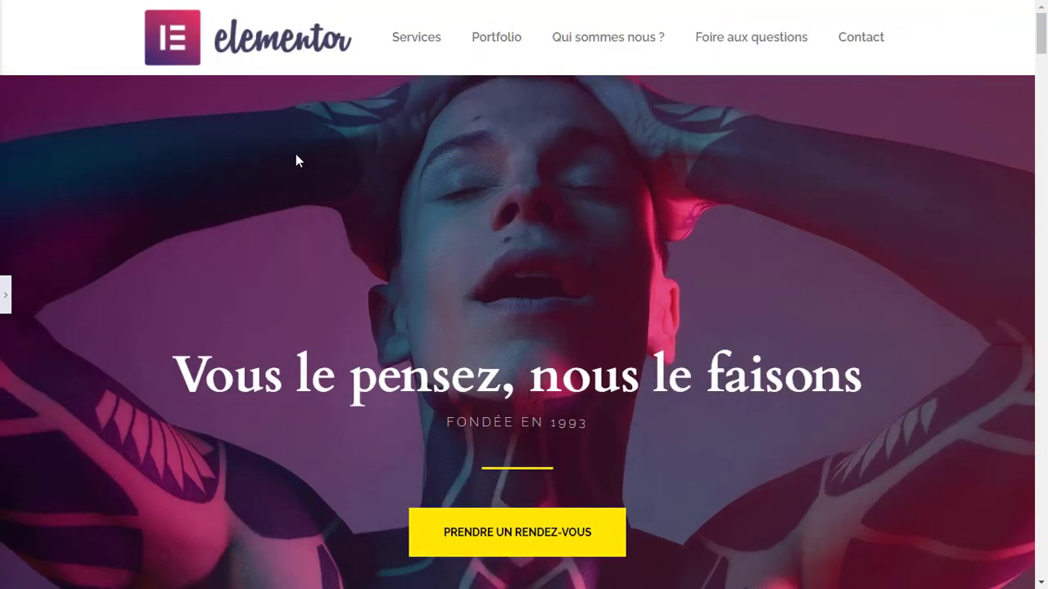
{"action": "left_click_drag", "start_coordinate": [1041, 33], "coordinate": [867, 11]}
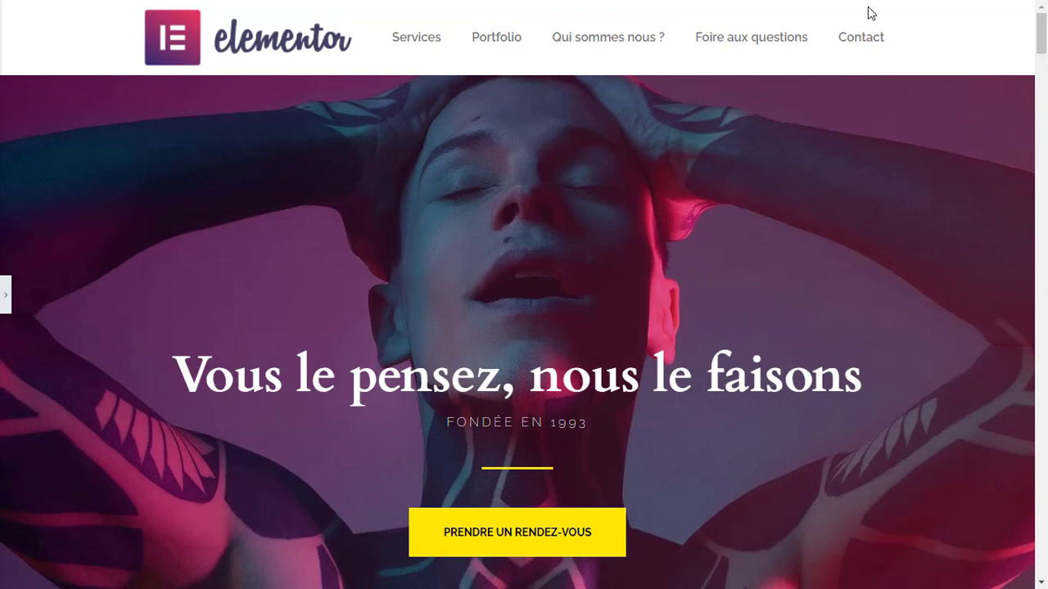
{"action": "left_click", "coordinate": [6, 295]}
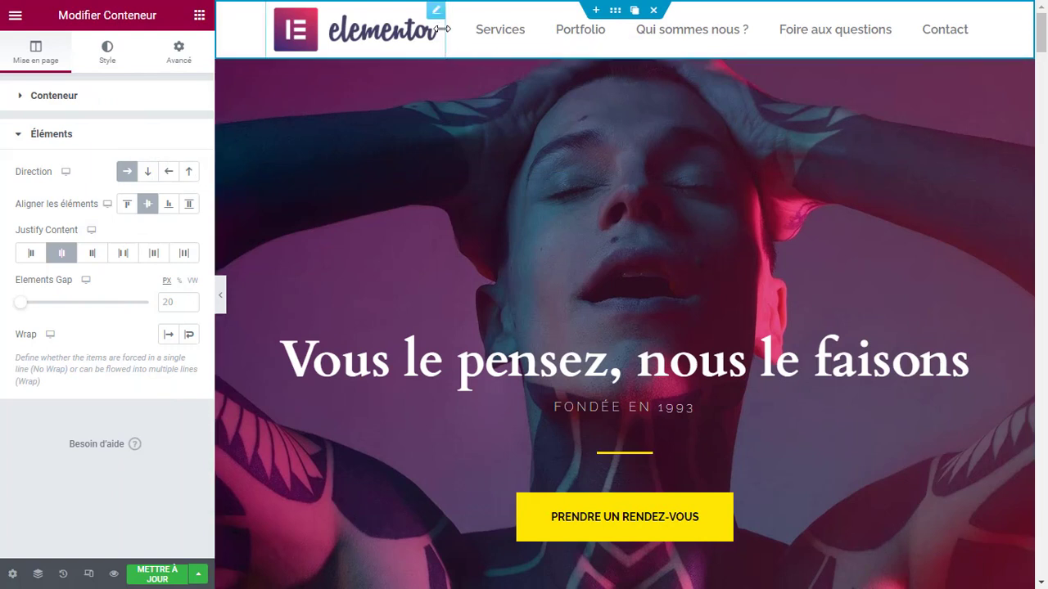
{"action": "left_click_drag", "start_coordinate": [442, 28], "coordinate": [417, 37]}
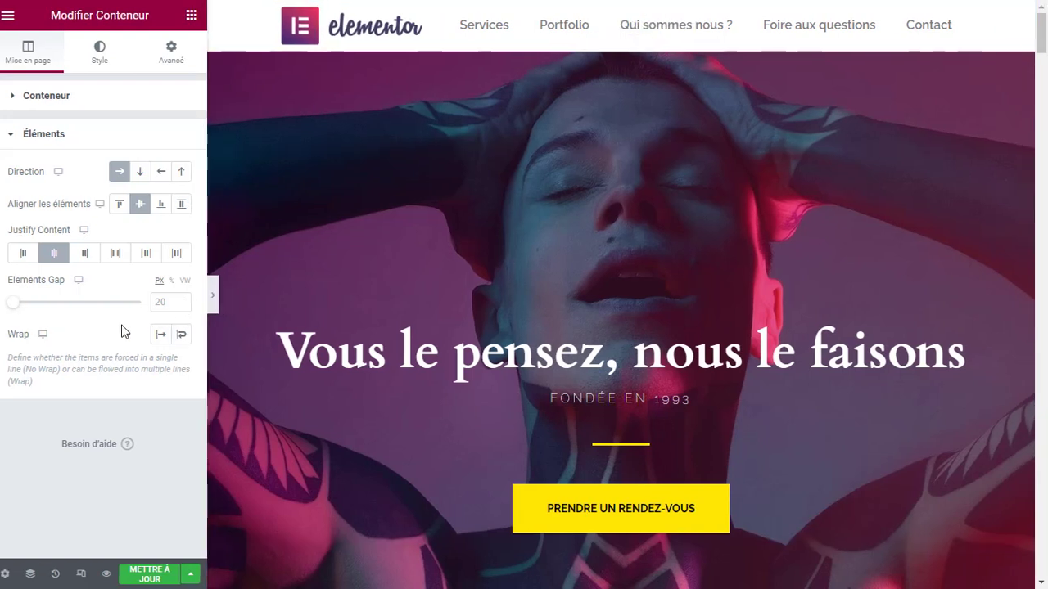
{"action": "key", "text": "ctrl+p"}
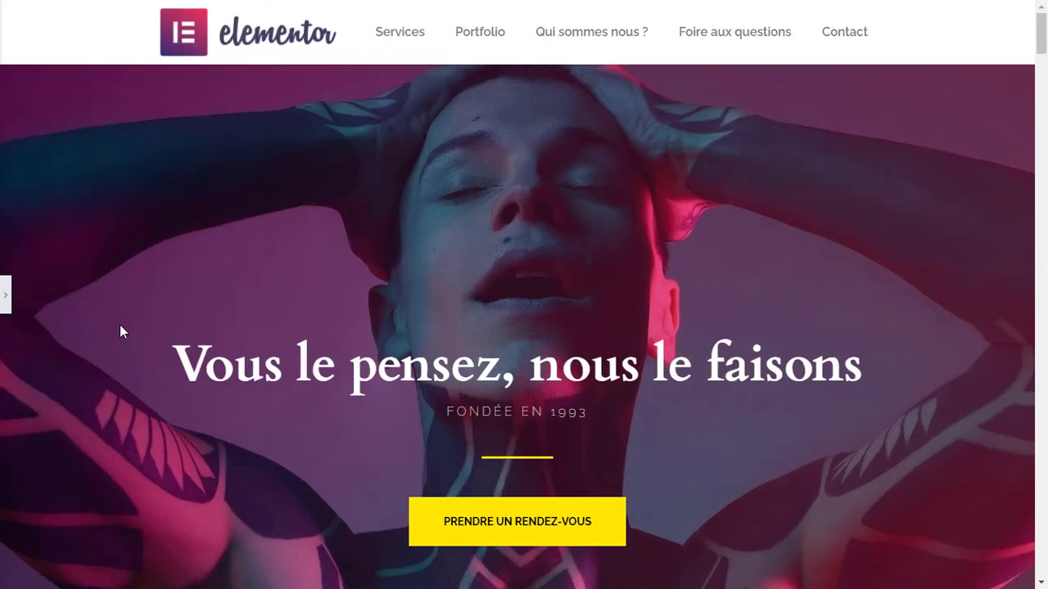
{"action": "left_click", "coordinate": [11, 305]}
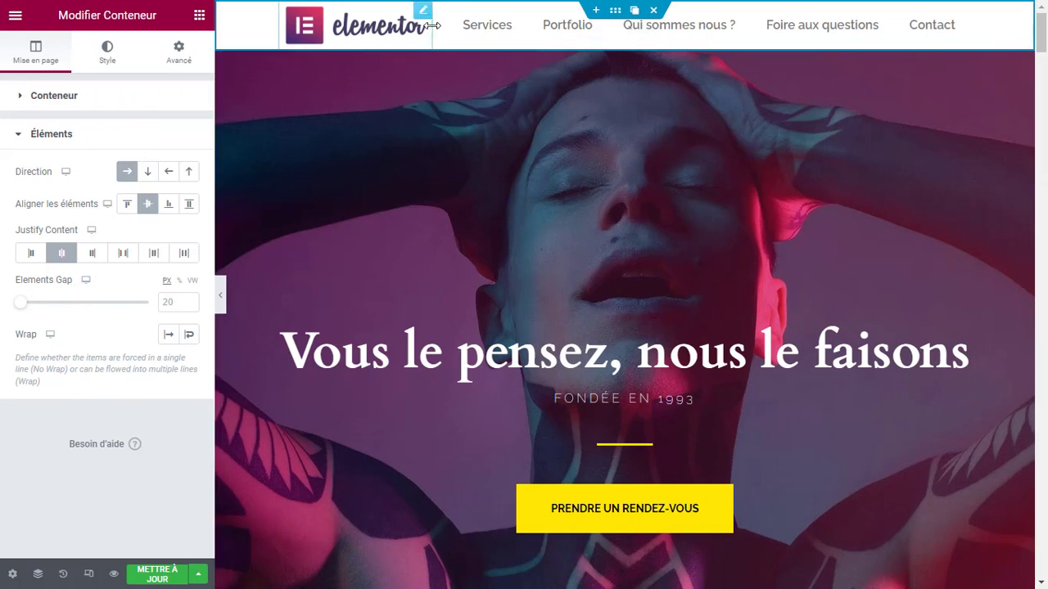
{"action": "left_click_drag", "start_coordinate": [431, 25], "coordinate": [417, 29]}
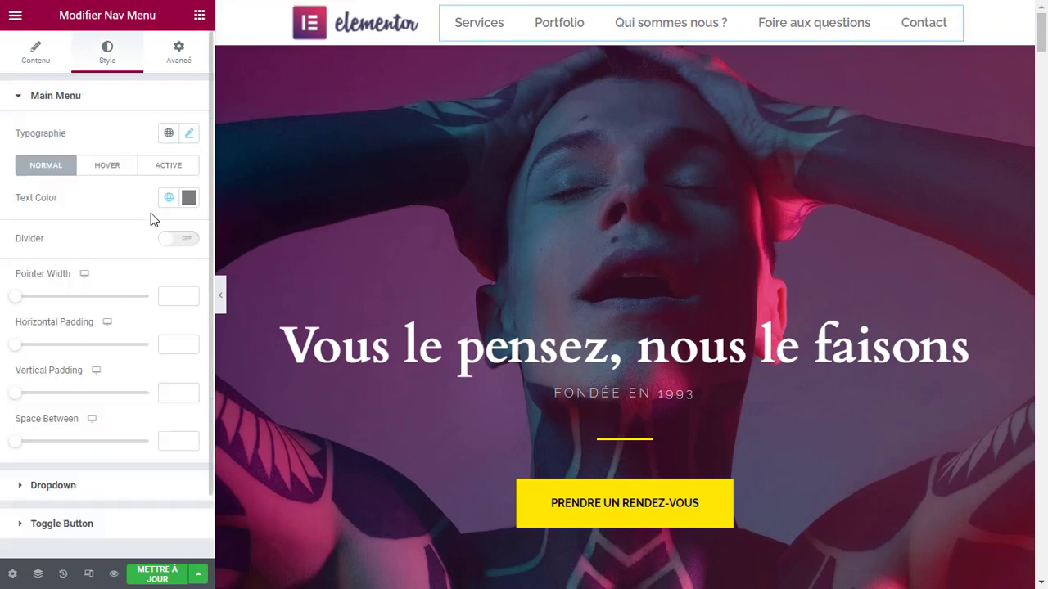
Review the Nav Menu's style and layout settings, then update the page
{"action": "scroll", "coordinate": [147, 221], "scroll_direction": "down", "scroll_amount": 1}
{"action": "scroll", "coordinate": [142, 234], "scroll_direction": "up", "scroll_amount": 1}
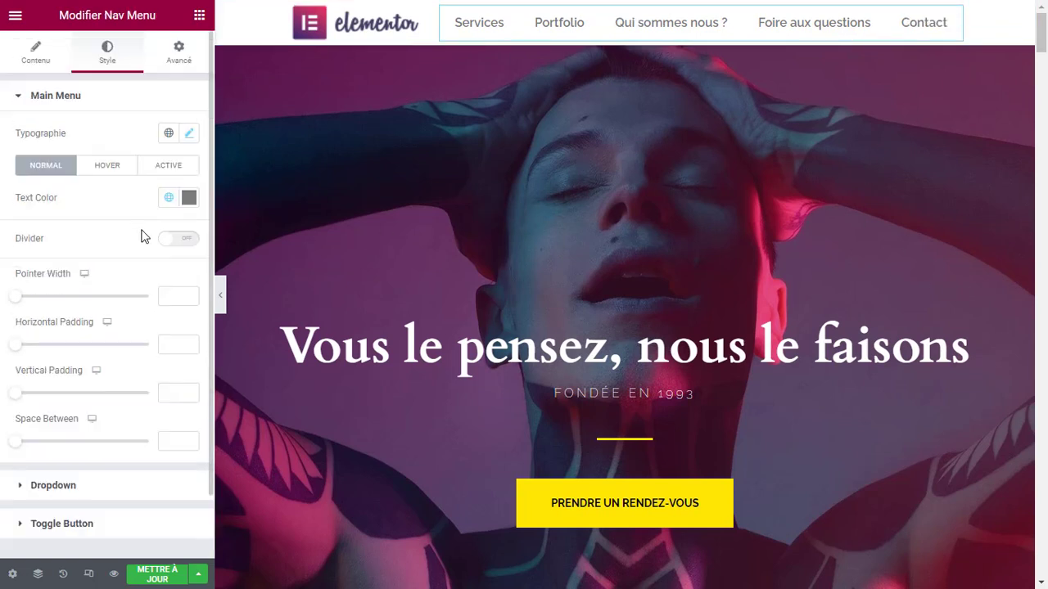
{"action": "left_click", "coordinate": [35, 54]}
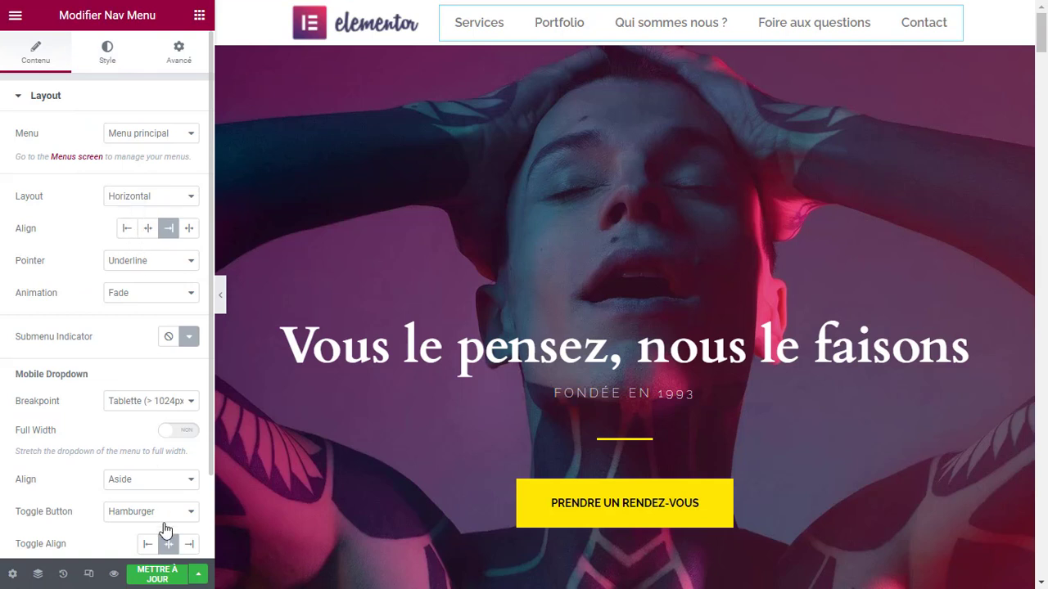
{"action": "left_click", "coordinate": [170, 579]}
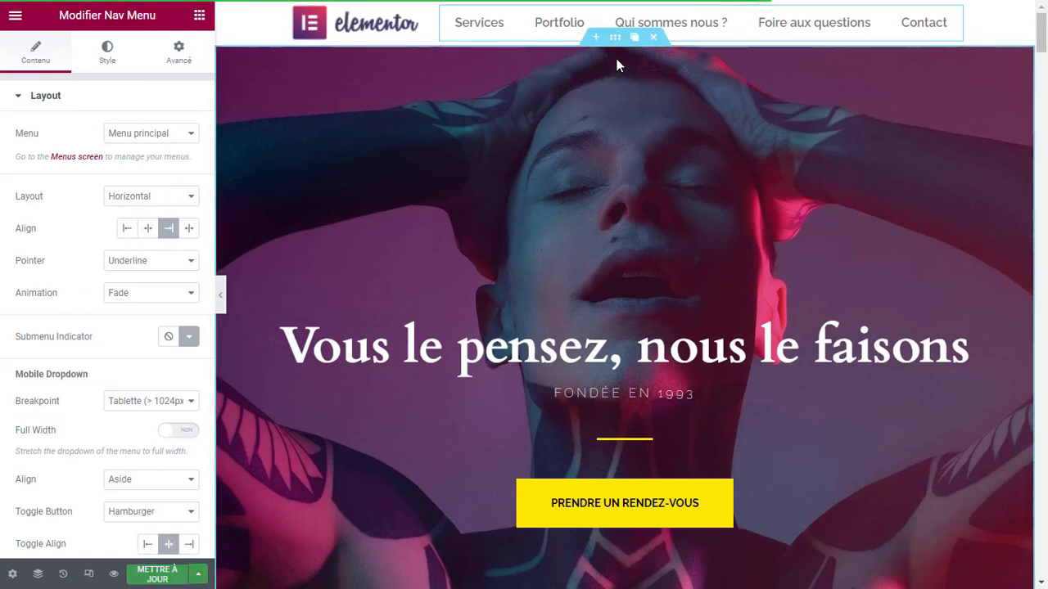
Set the hero section's top margin to -82 px so it slides up behind the header
{"action": "left_click", "coordinate": [615, 38]}
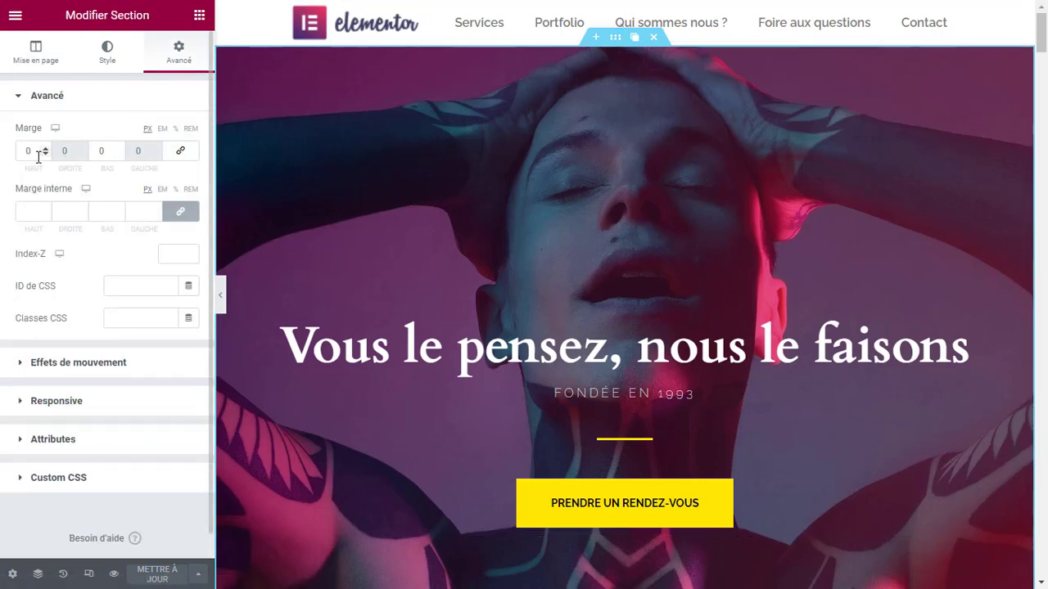
{"action": "type", "text": "82"}
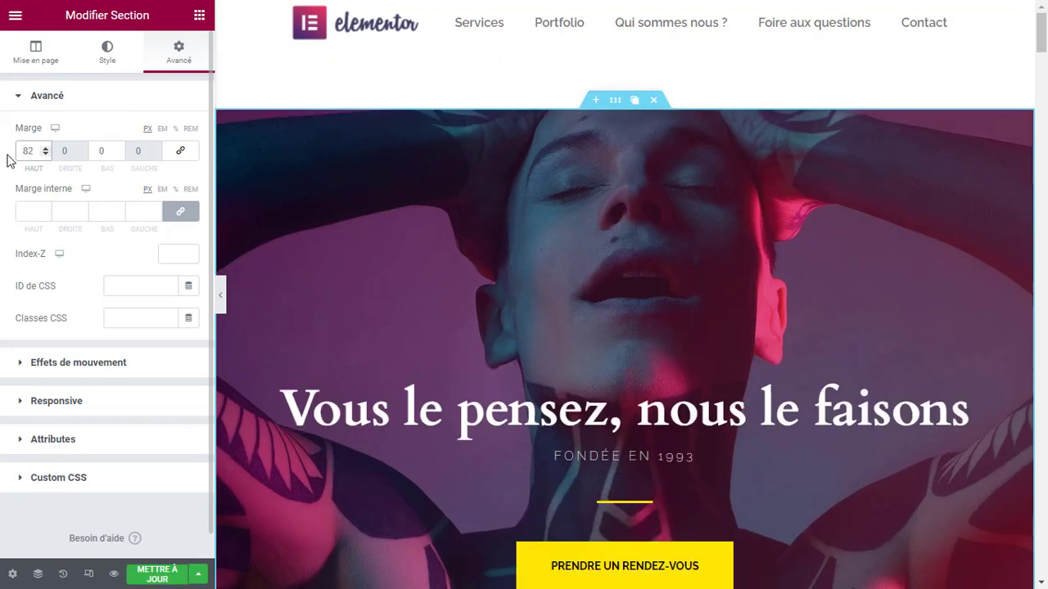
{"action": "key", "text": "Home"}
{"action": "type", "text": "-"}
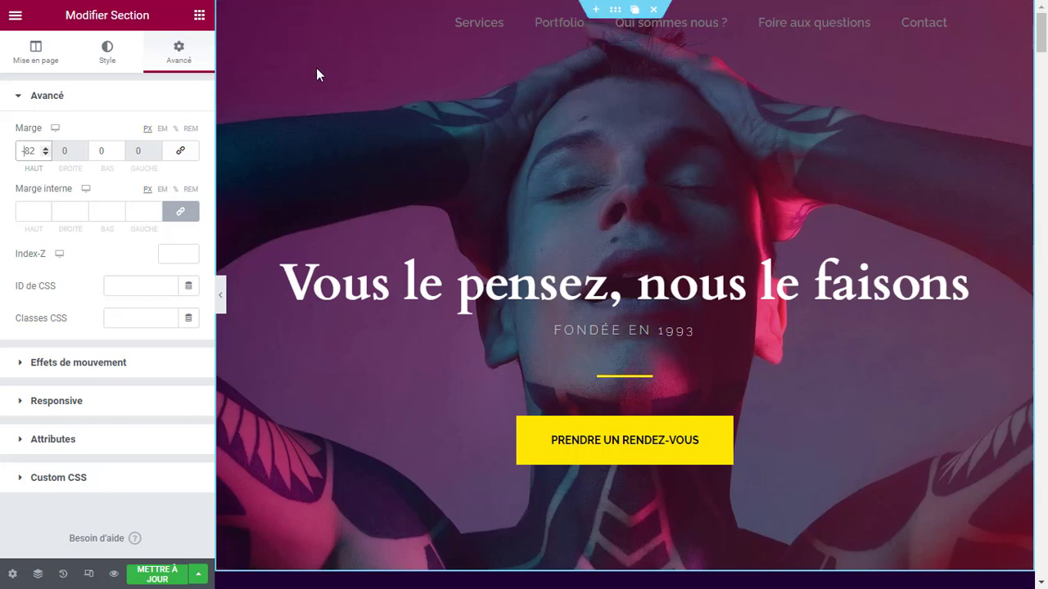
Use the Navigator to select the container holding the logo and menu, and set its Z-index to 1
{"action": "left_click", "coordinate": [37, 573]}
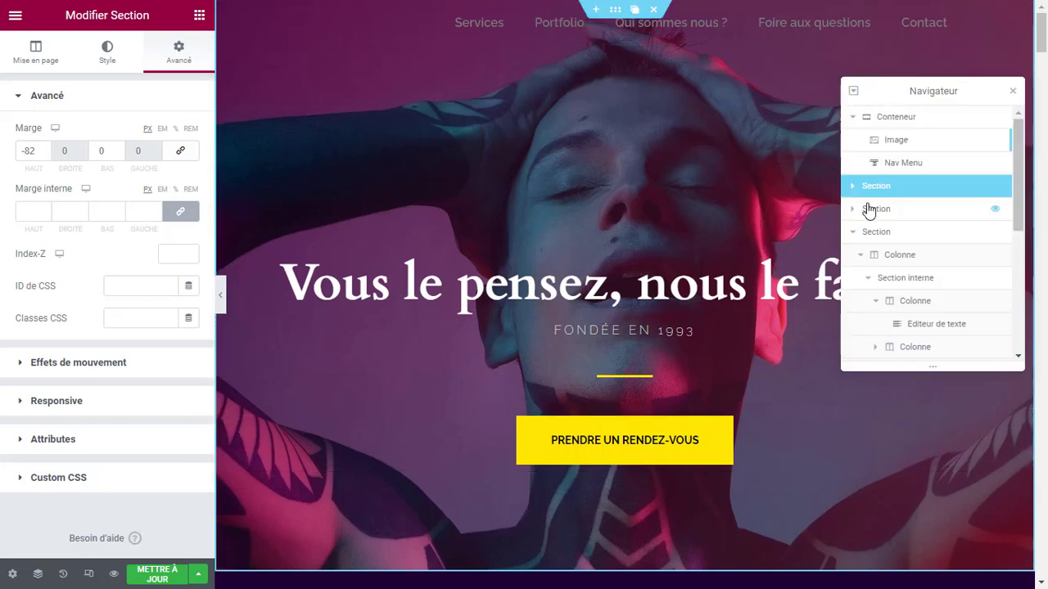
{"action": "left_click", "coordinate": [899, 140]}
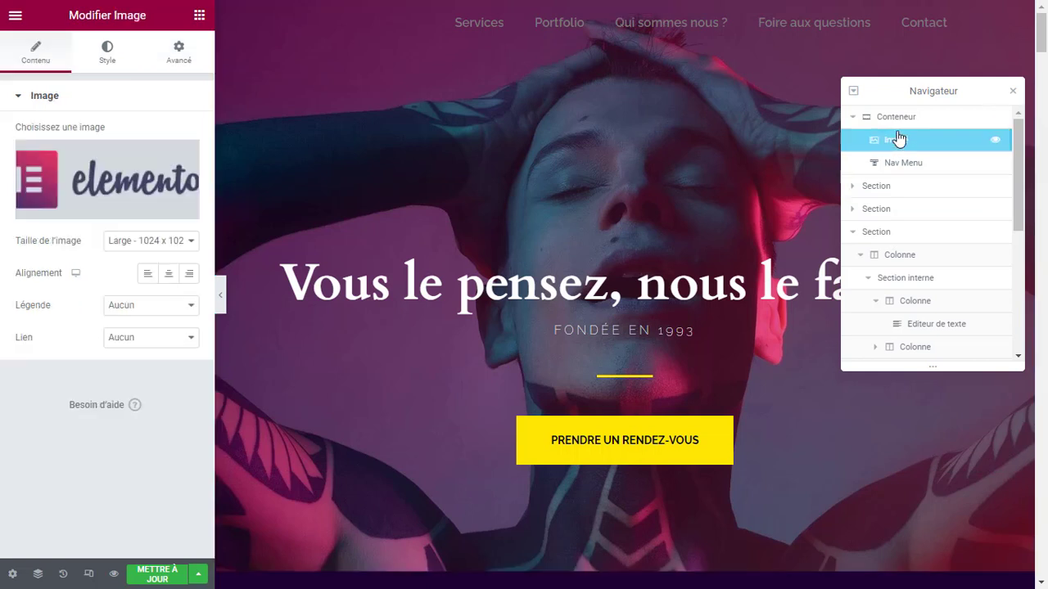
{"action": "mouse_move", "coordinate": [150, 172]}
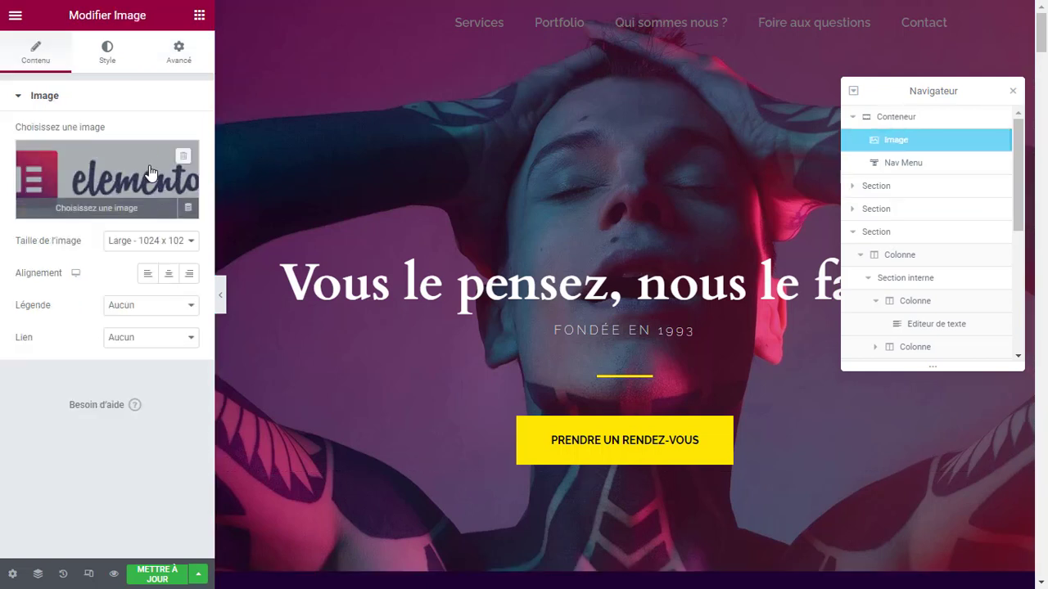
{"action": "left_click", "coordinate": [174, 64]}
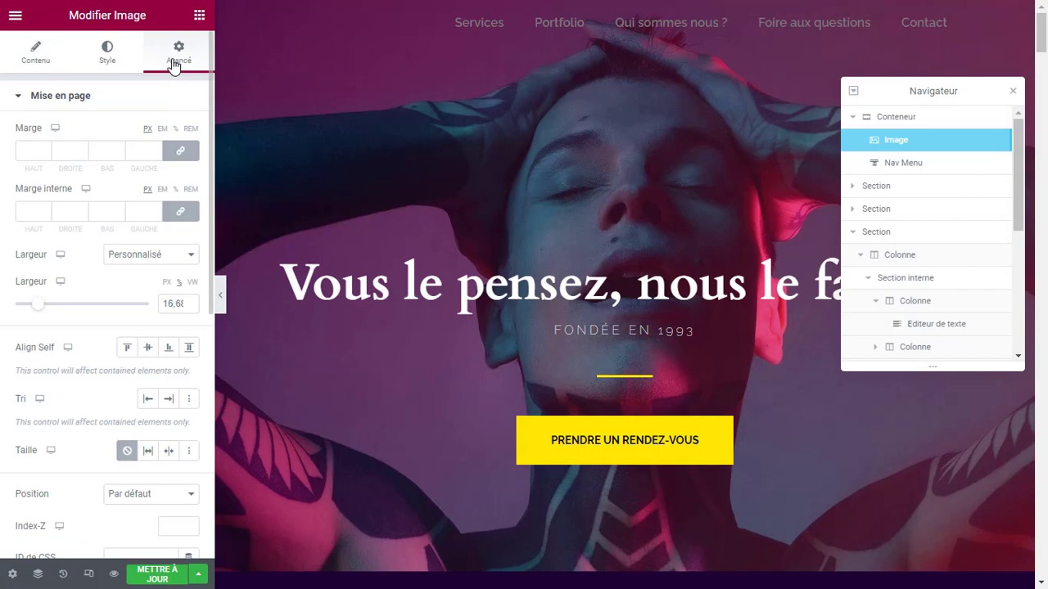
{"action": "left_click", "coordinate": [890, 118]}
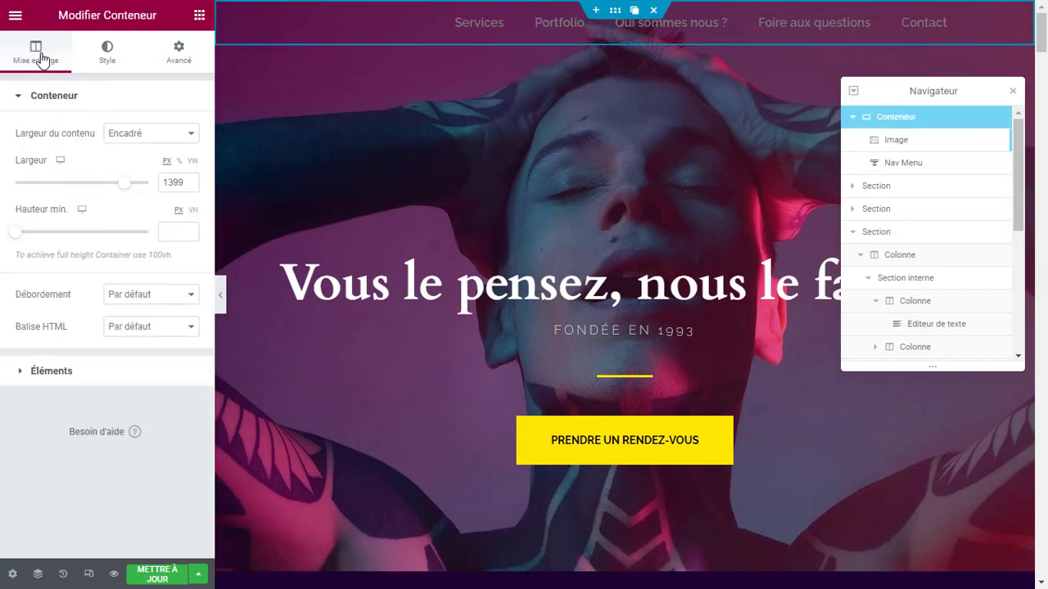
{"action": "left_click", "coordinate": [177, 60]}
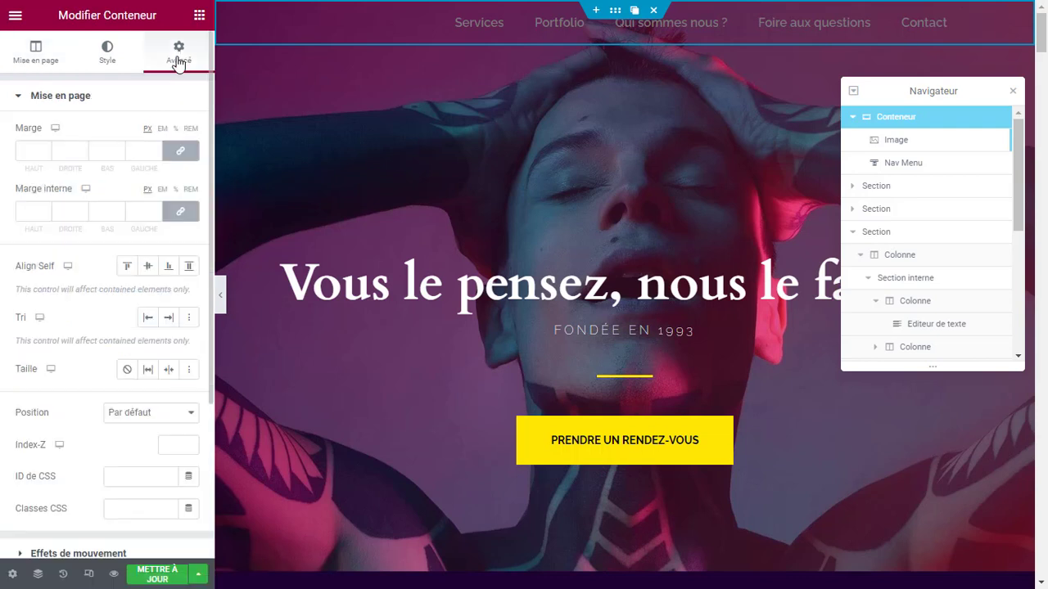
{"action": "left_click", "coordinate": [192, 446]}
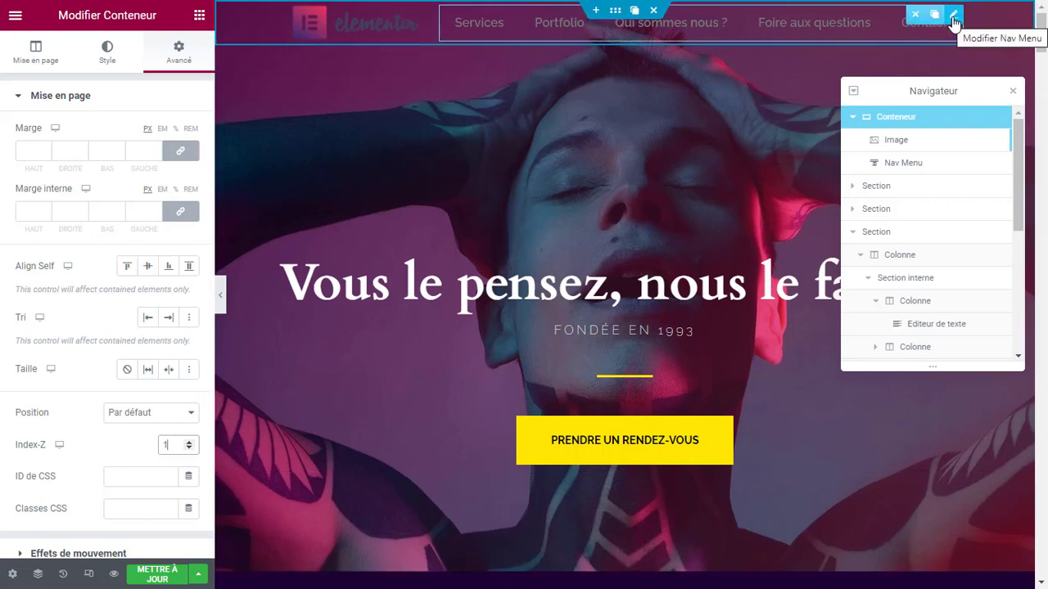
Set the Nav Menu's normal-state main menu text color to white and preview the header over the hero image
{"action": "left_click", "coordinate": [953, 16]}
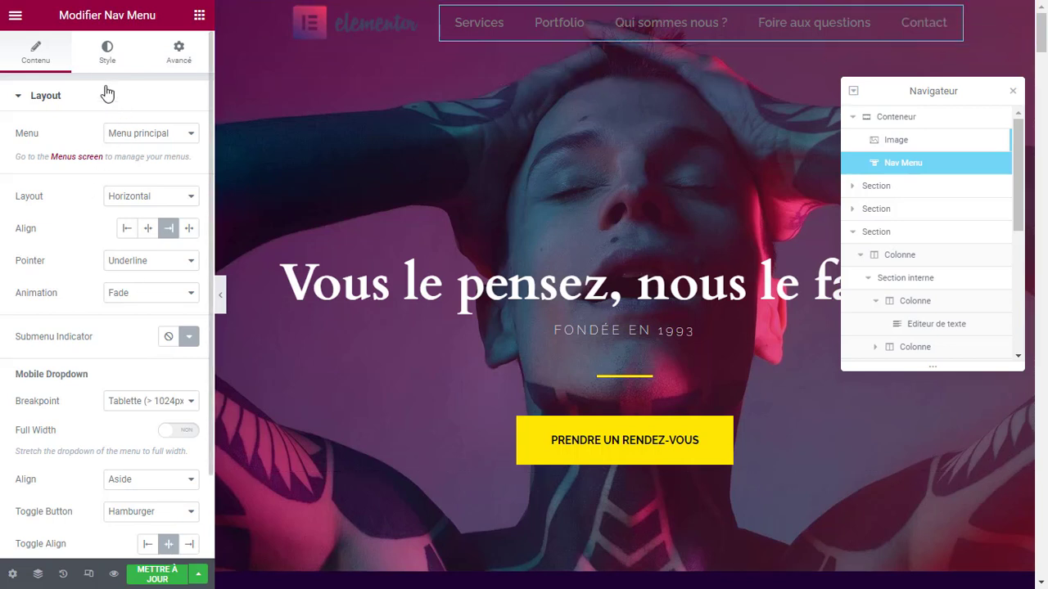
{"action": "left_click", "coordinate": [107, 52]}
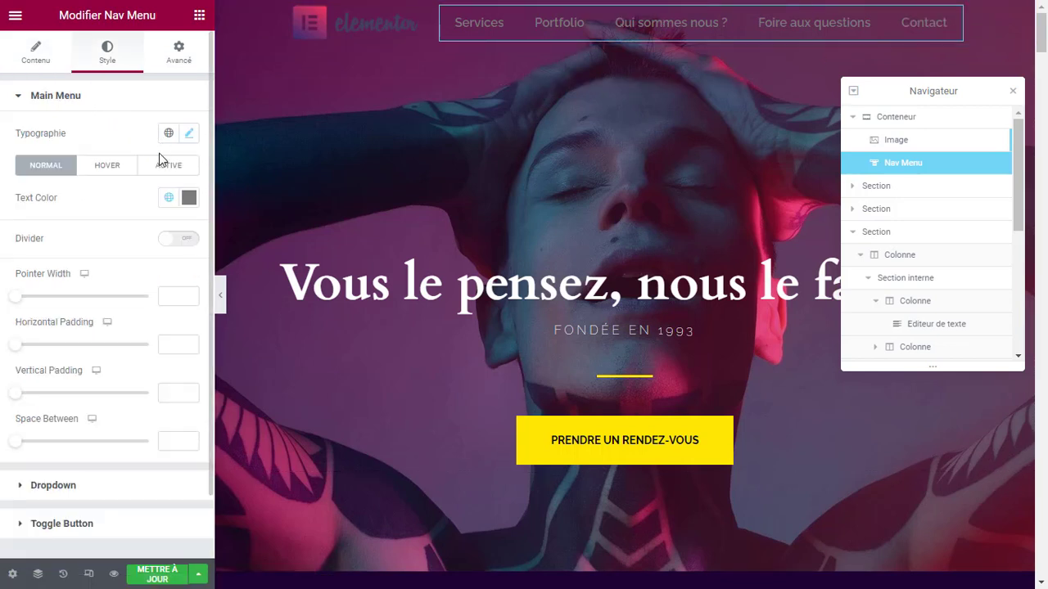
{"action": "left_click", "coordinate": [189, 200]}
{"action": "left_click", "coordinate": [113, 259]}
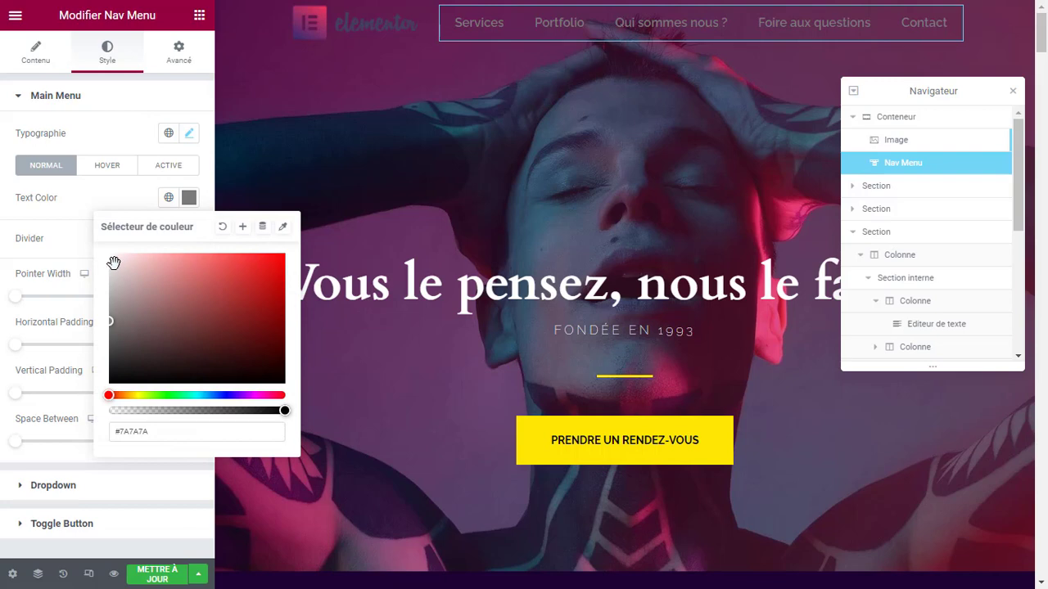
{"action": "left_click", "coordinate": [62, 247]}
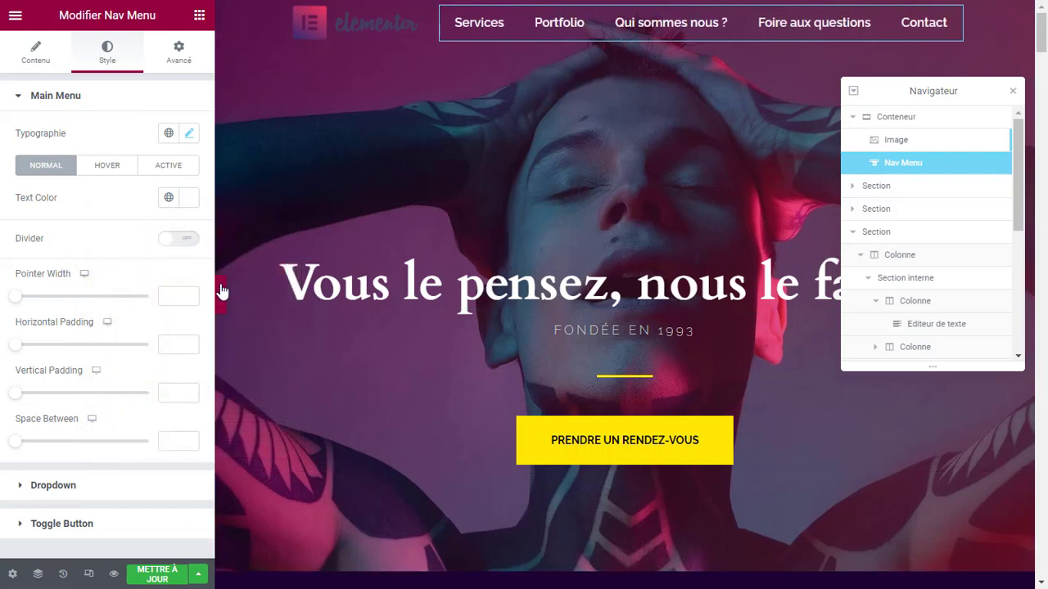
{"action": "left_click", "coordinate": [222, 292]}
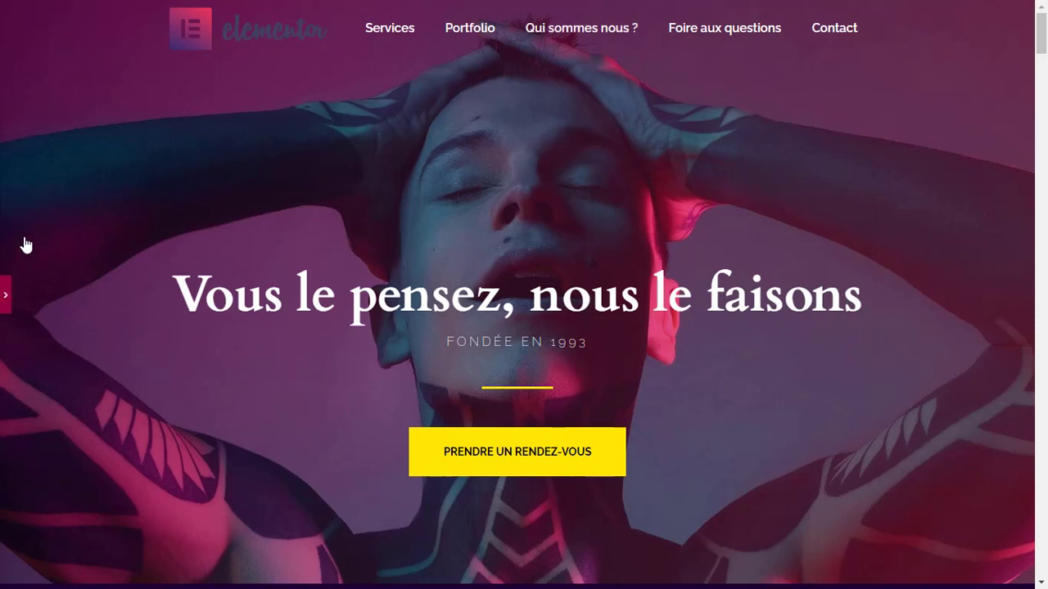
{"action": "key", "text": "ctrl+p"}
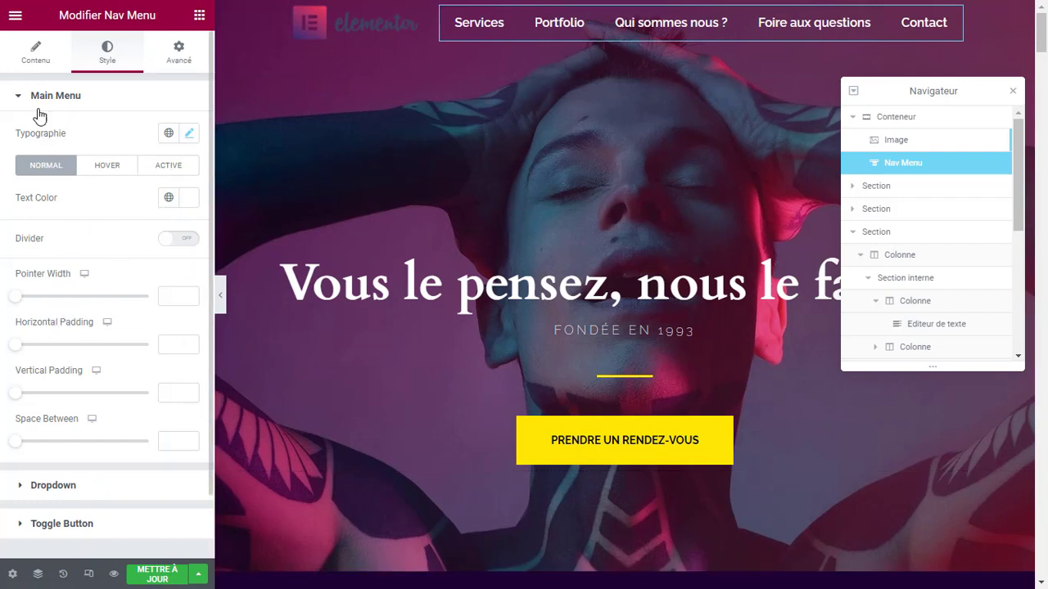
Enable Full Width for the Nav Menu's mobile dropdown and return to its style settings
{"action": "left_click", "coordinate": [34, 55]}
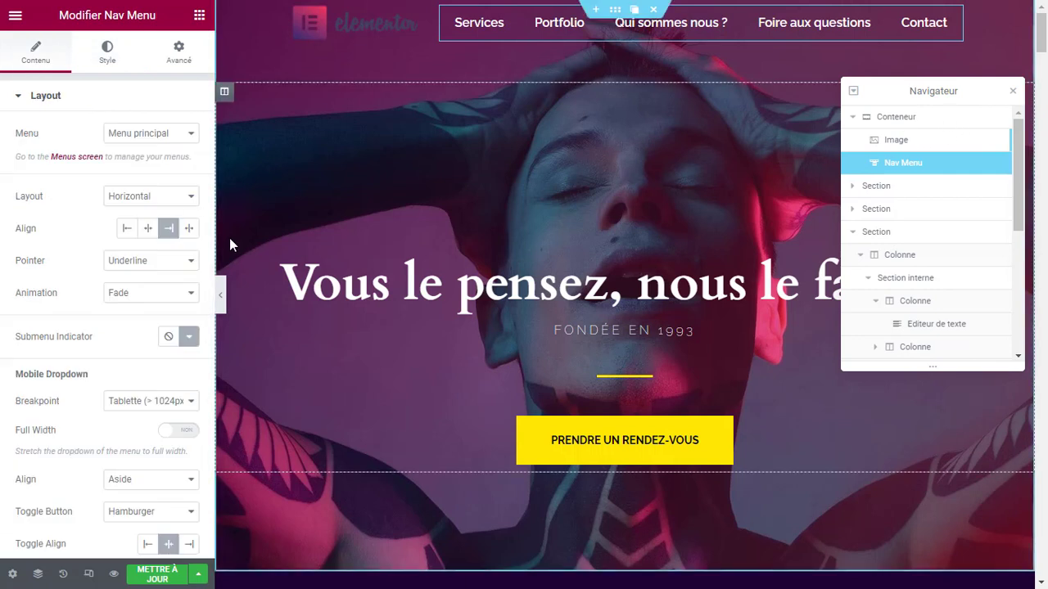
{"action": "scroll", "coordinate": [133, 314], "scroll_direction": "down", "scroll_amount": 3}
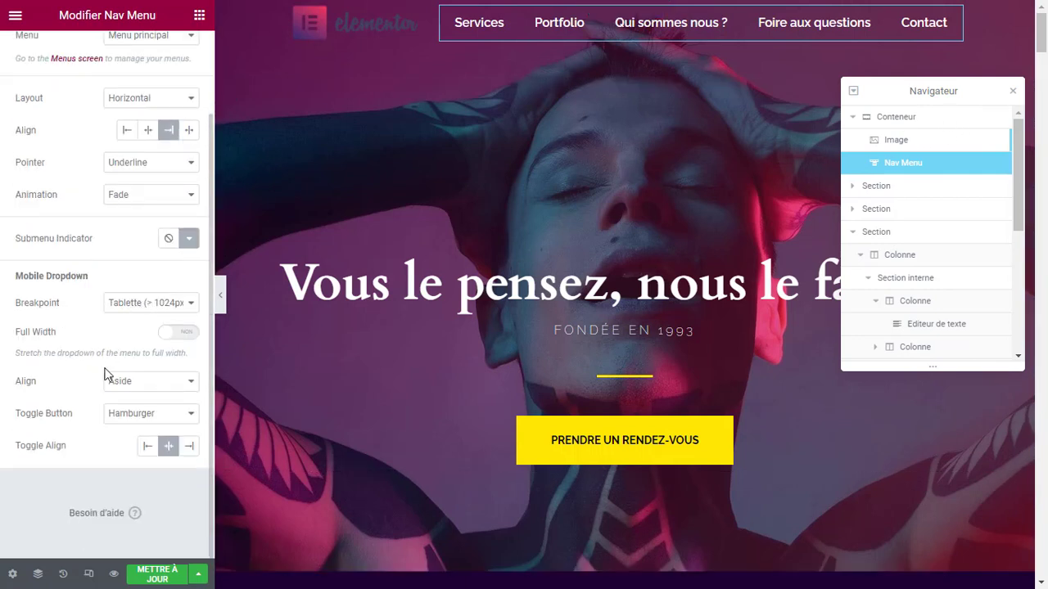
{"action": "left_click", "coordinate": [168, 336]}
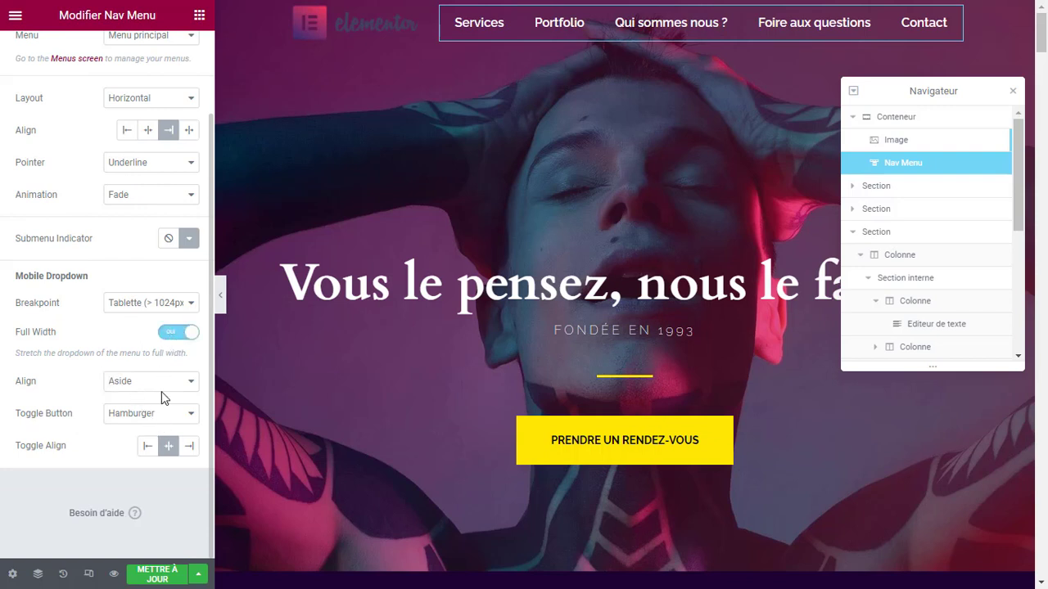
{"action": "scroll", "coordinate": [166, 187], "scroll_direction": "up", "scroll_amount": 3}
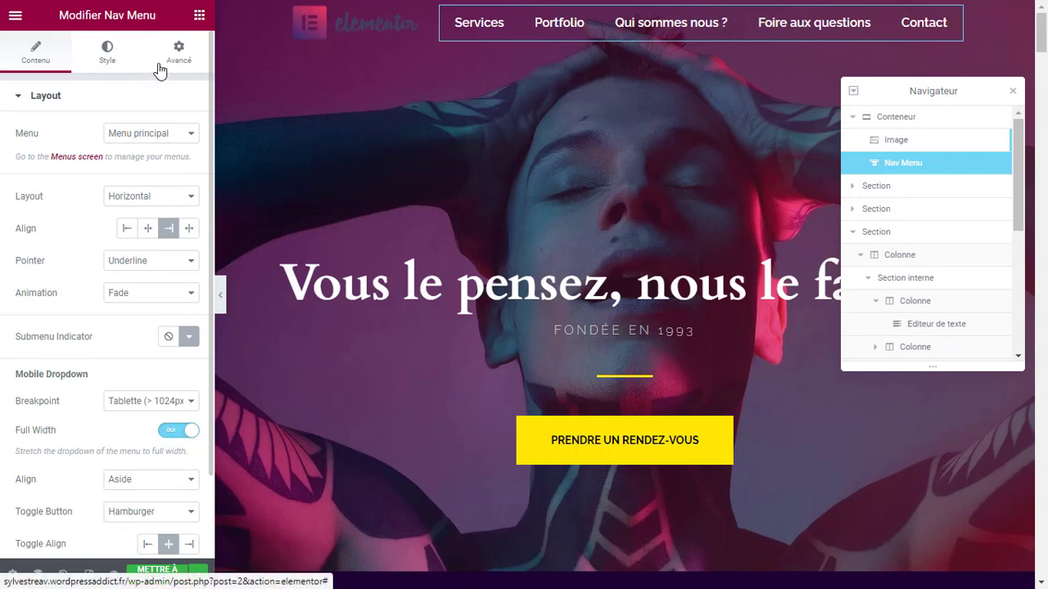
{"action": "left_click", "coordinate": [145, 73]}
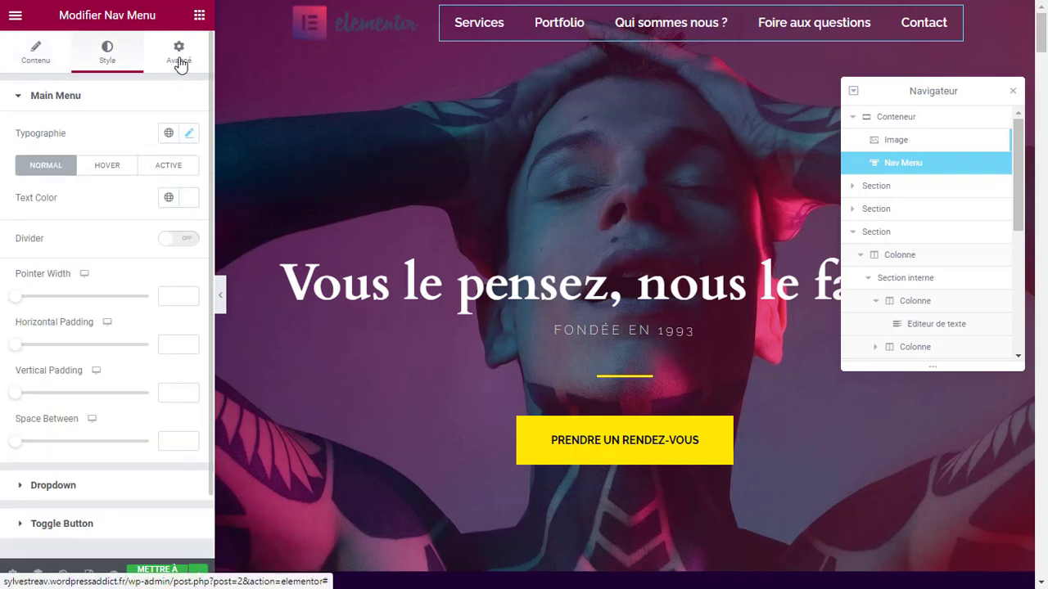
Set the Nav Menu's order (Tri) to End (Fin) in its advanced layout settings and update the page
{"action": "left_click", "coordinate": [181, 66]}
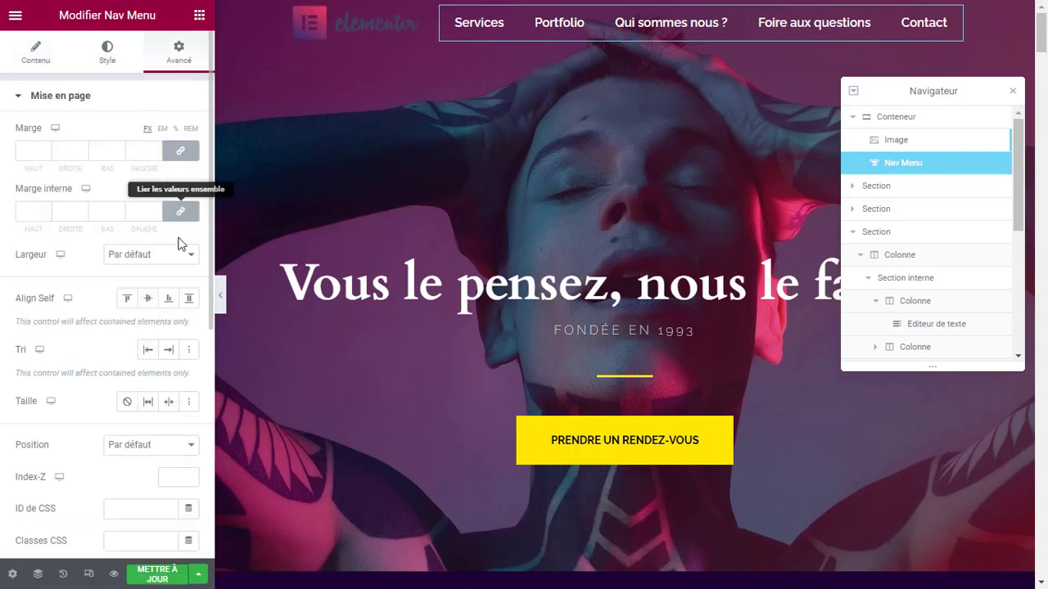
{"action": "scroll", "coordinate": [166, 283], "scroll_direction": "down", "scroll_amount": 1}
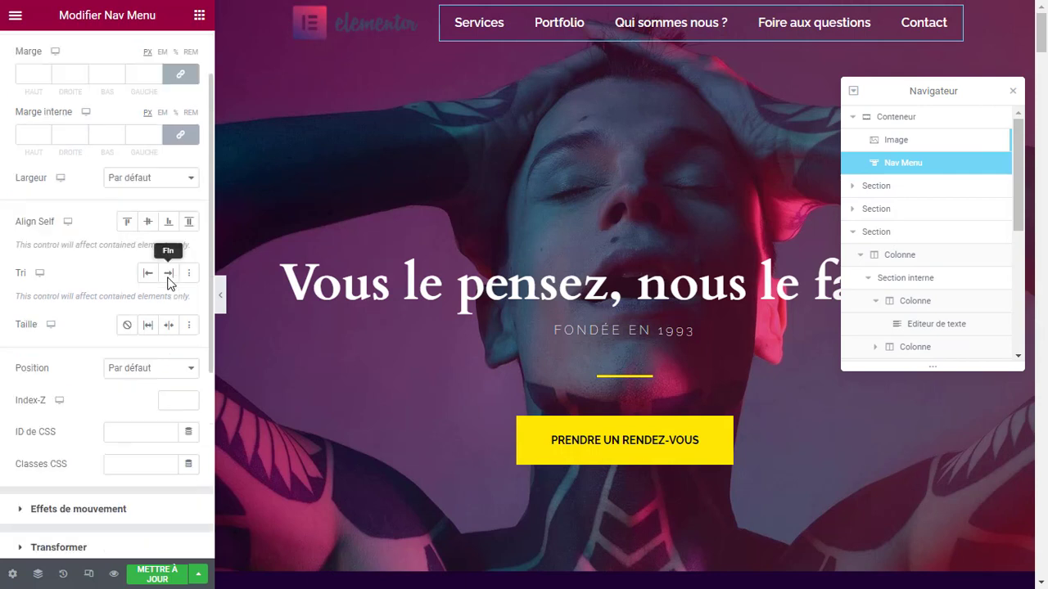
{"action": "left_click", "coordinate": [167, 279]}
{"action": "left_click", "coordinate": [170, 374]}
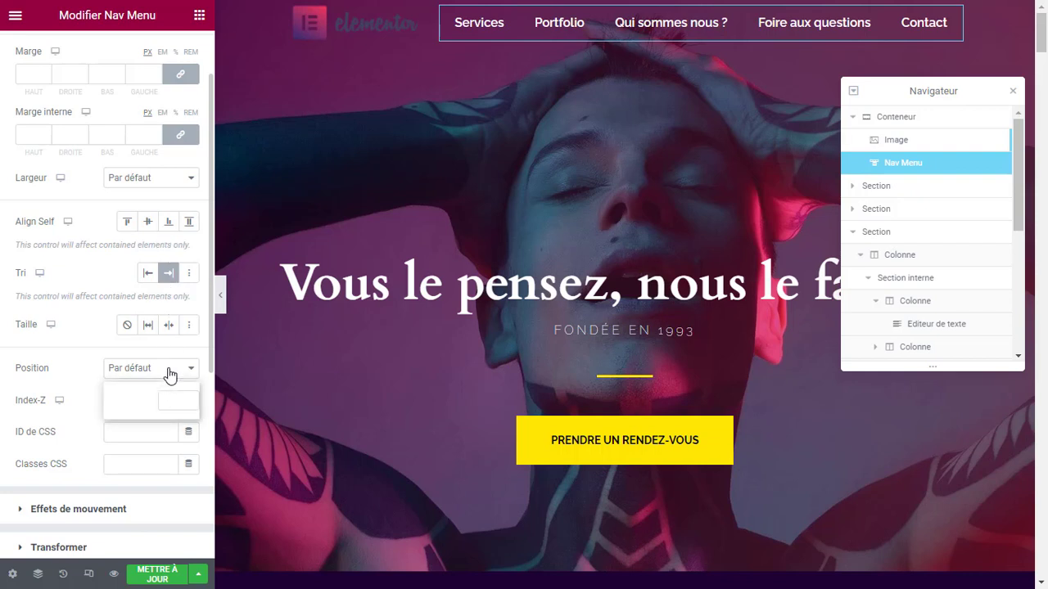
{"action": "left_click", "coordinate": [172, 370]}
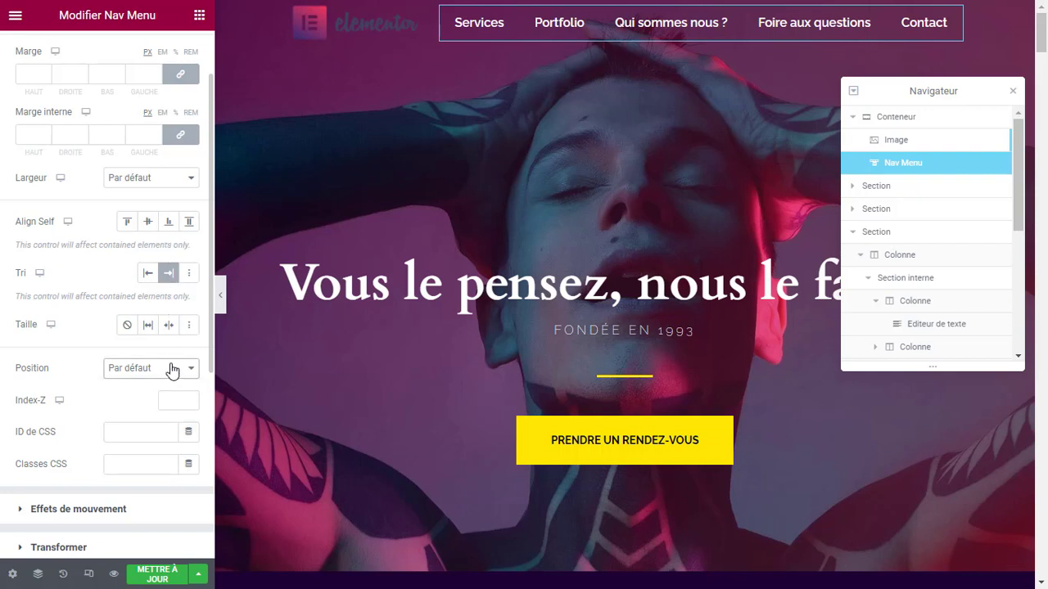
{"action": "left_click", "coordinate": [176, 575]}
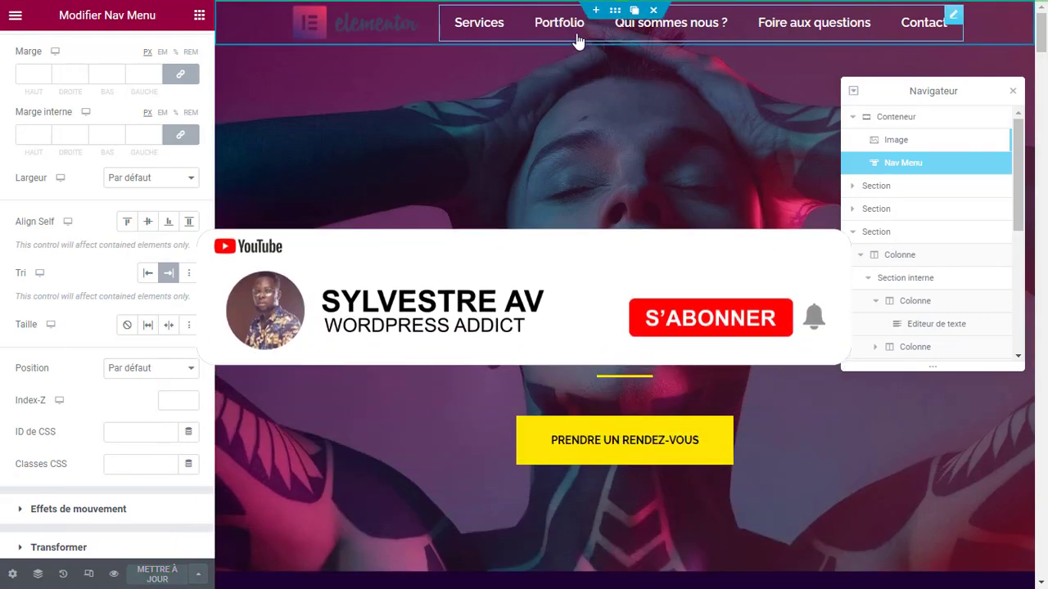
Preview the header over the hero section with the editing panel hidden, and return to editing
{"action": "mouse_move", "coordinate": [1043, 39]}
{"action": "left_mouse_down"}
{"action": "mouse_move", "coordinate": [1046, 138]}
{"action": "mouse_move", "coordinate": [1045, 25]}
{"action": "left_mouse_up"}
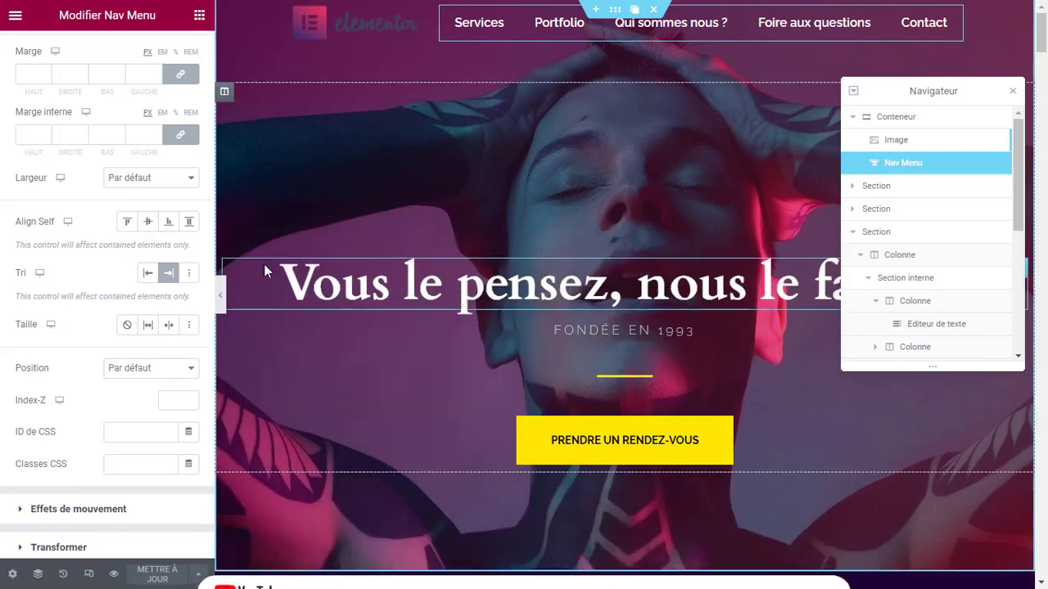
{"action": "left_click", "coordinate": [223, 296]}
{"action": "key", "text": "ctrl+p"}
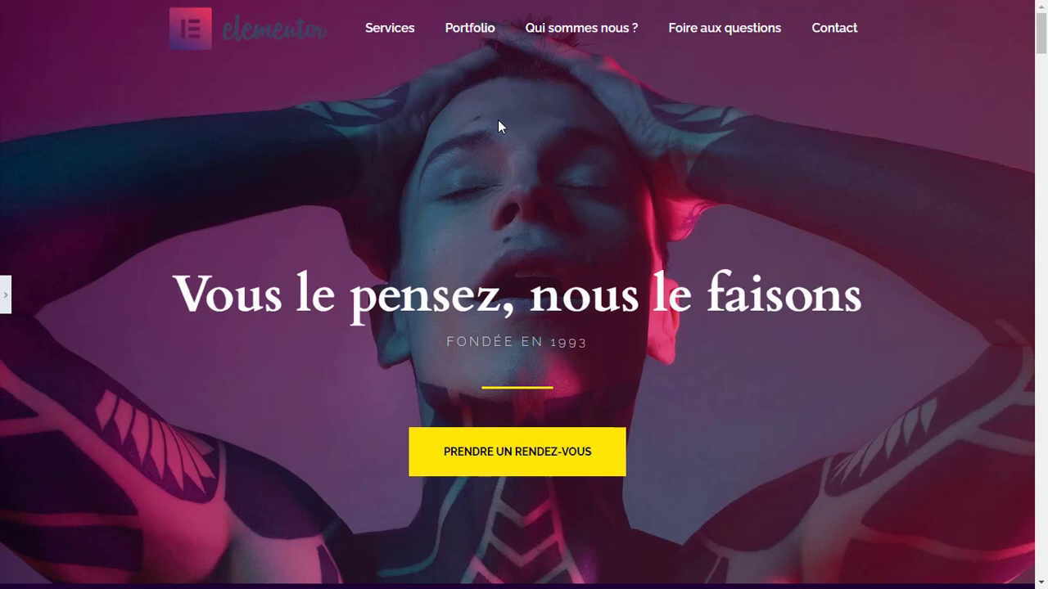
{"action": "key", "text": "ctrl+p"}
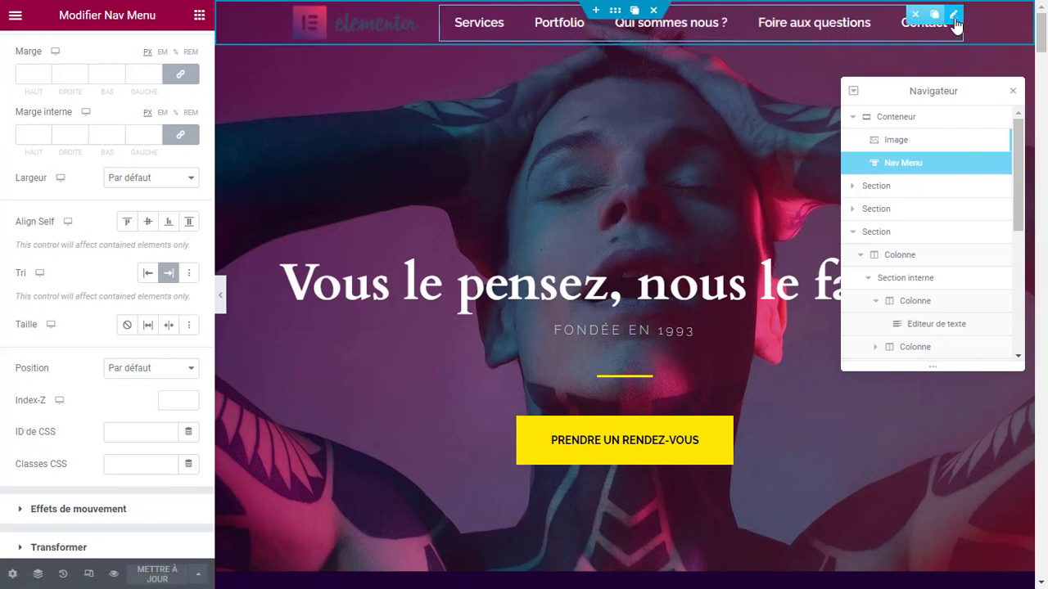
Set the Toggle Align of the Nav Menu's mobile dropdown to Right, keeping the horizontal layout
{"action": "scroll", "coordinate": [99, 124], "scroll_direction": "up", "scroll_amount": 2}
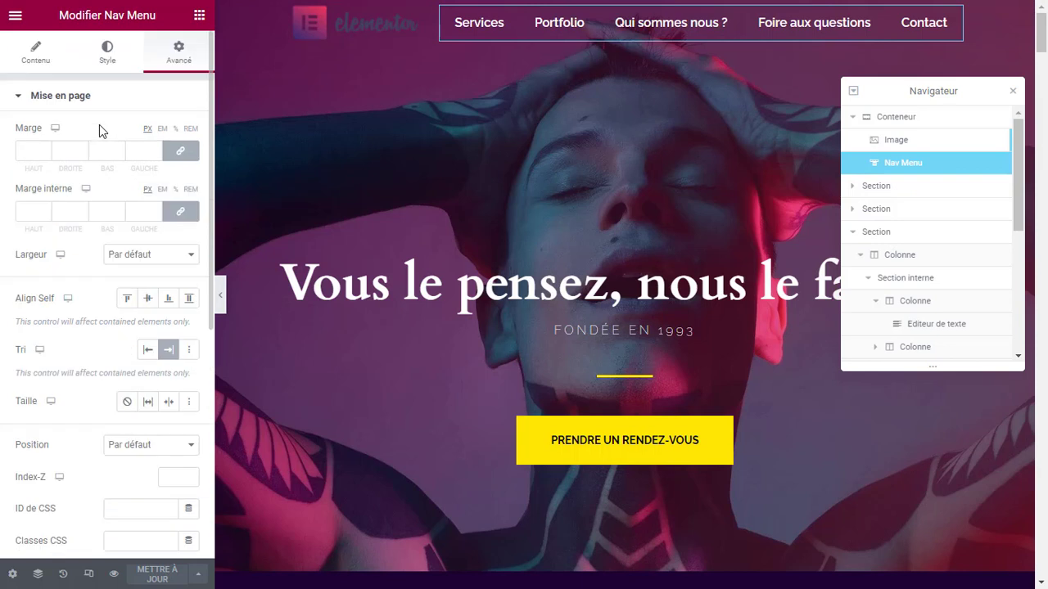
{"action": "left_click", "coordinate": [33, 57]}
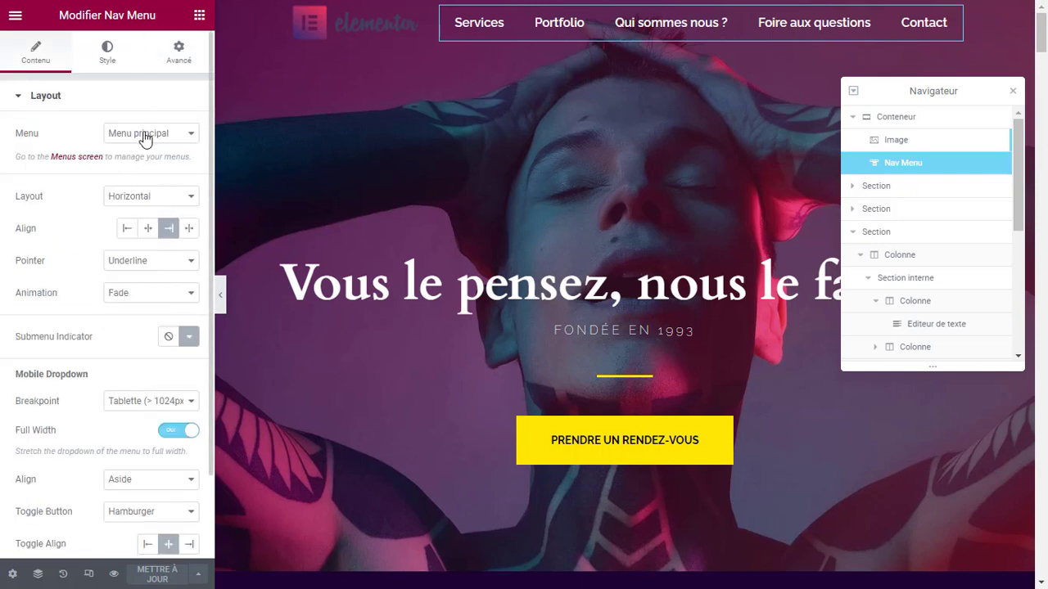
{"action": "left_click", "coordinate": [164, 191]}
{"action": "left_click", "coordinate": [164, 199]}
{"action": "scroll", "coordinate": [88, 170], "scroll_direction": "down", "scroll_amount": 2}
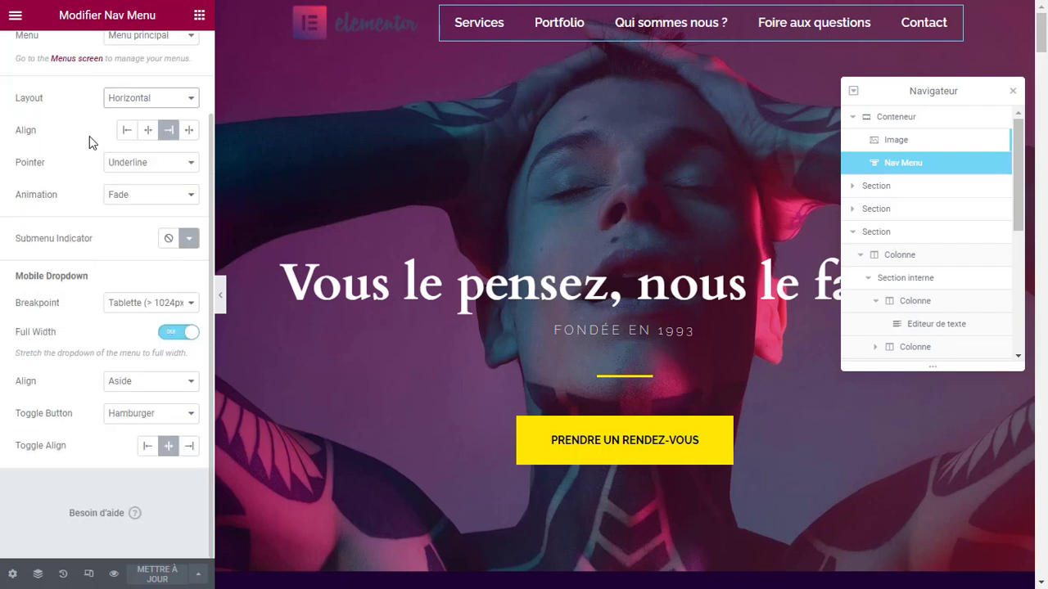
{"action": "left_click", "coordinate": [192, 454]}
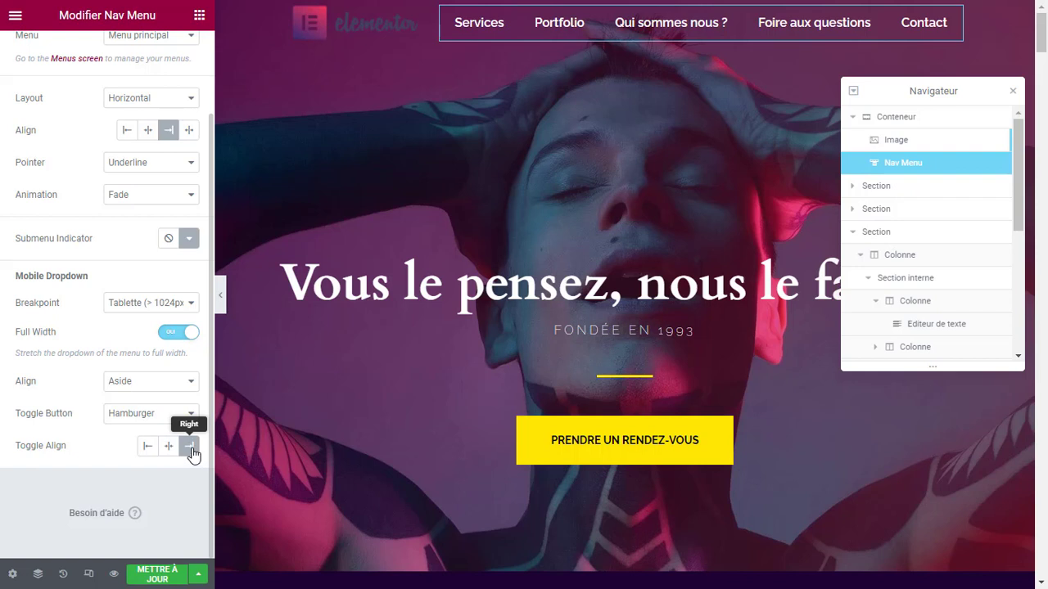
{"action": "scroll", "coordinate": [49, 123], "scroll_direction": "up", "scroll_amount": 2}
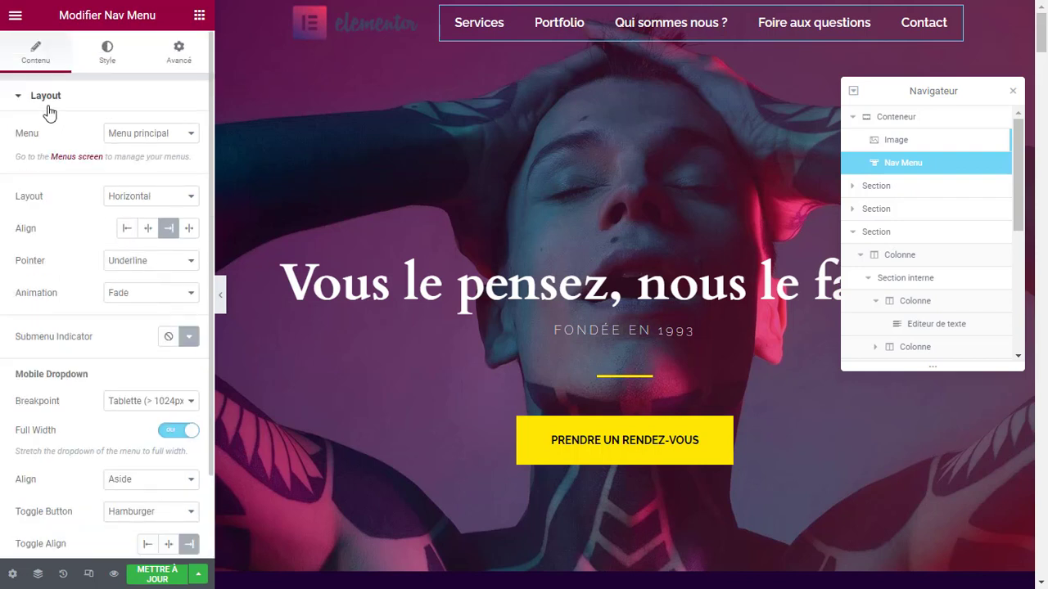
Set the Horizontal Padding of the Nav Menu's main menu items to 25
{"action": "left_click", "coordinate": [107, 57]}
{"action": "scroll", "coordinate": [58, 202], "scroll_direction": "down", "scroll_amount": 1}
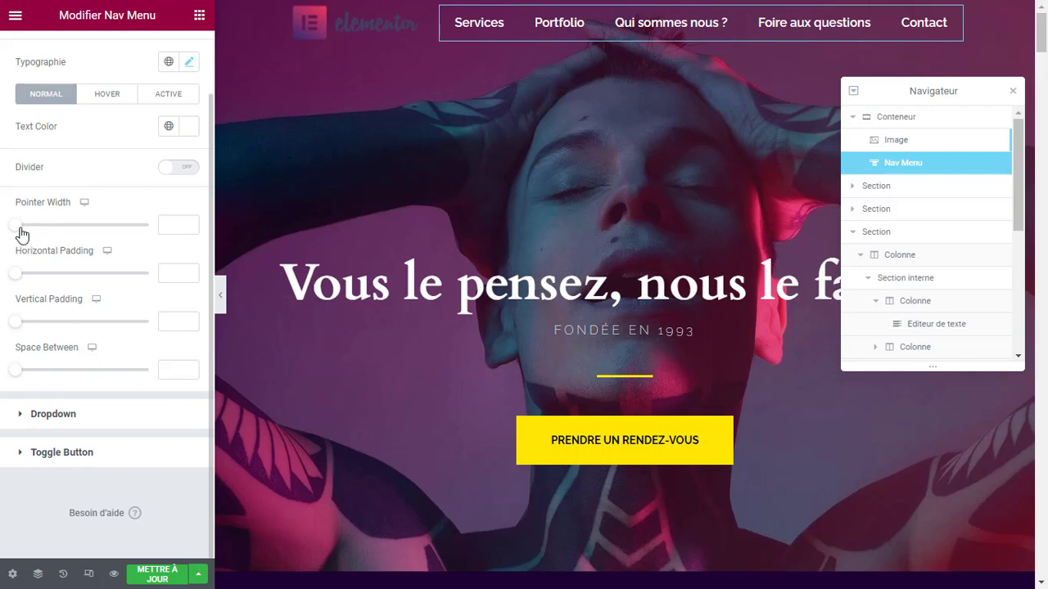
{"action": "left_click_drag", "start_coordinate": [20, 281], "coordinate": [84, 286]}
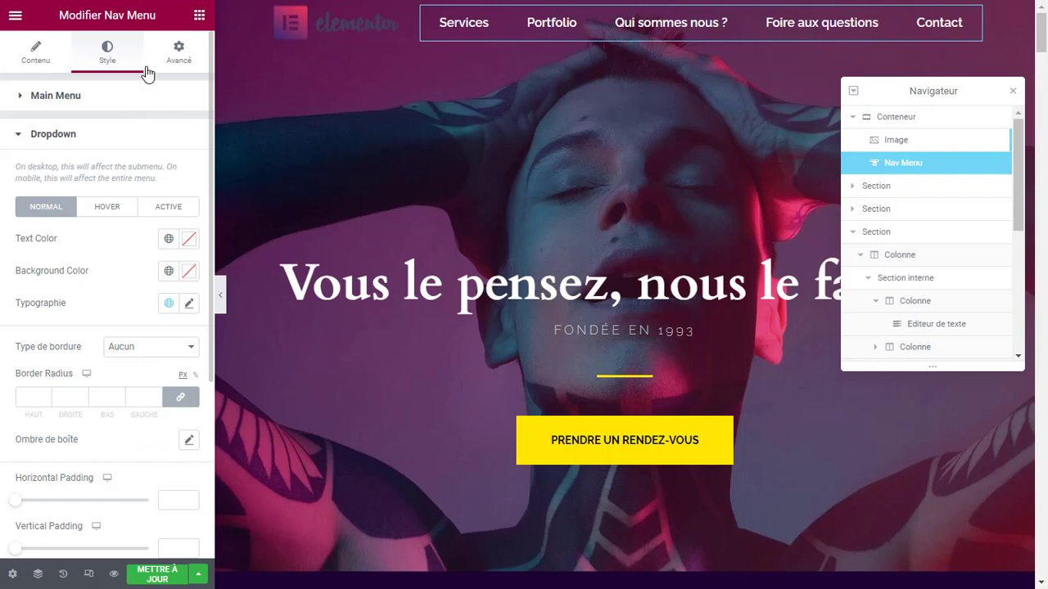
Try the full width (100%) option for the Nav Menu and preview the header without the editing panel
{"action": "left_click", "coordinate": [174, 62]}
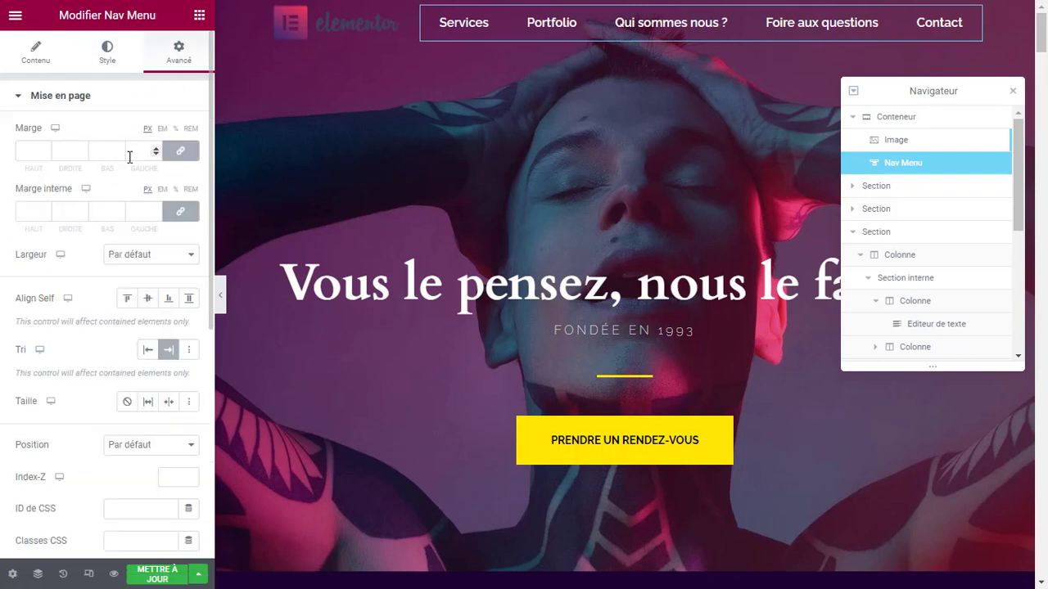
{"action": "left_click", "coordinate": [160, 260]}
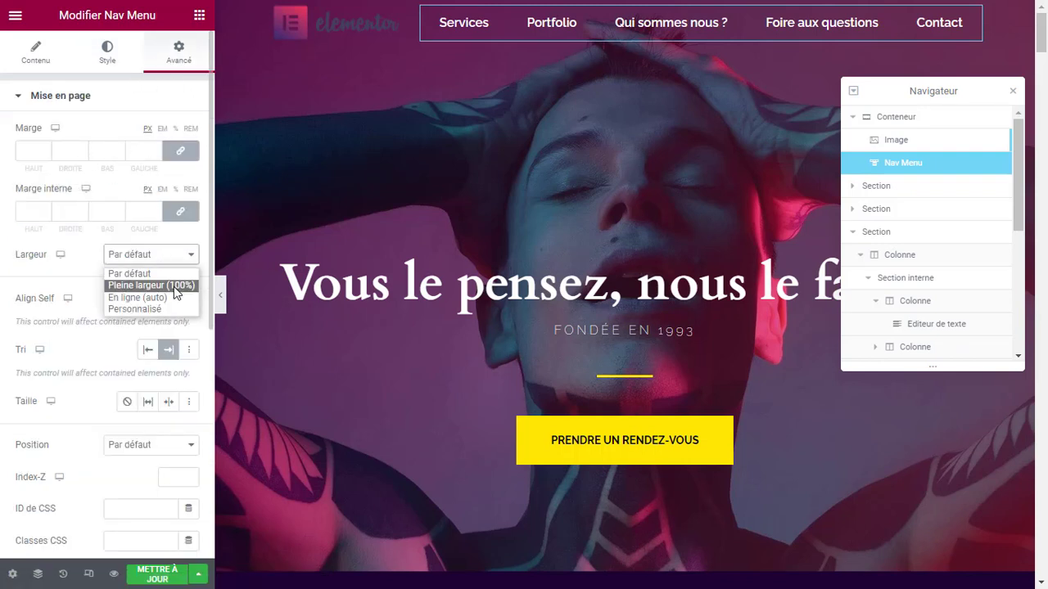
{"action": "left_click", "coordinate": [177, 285]}
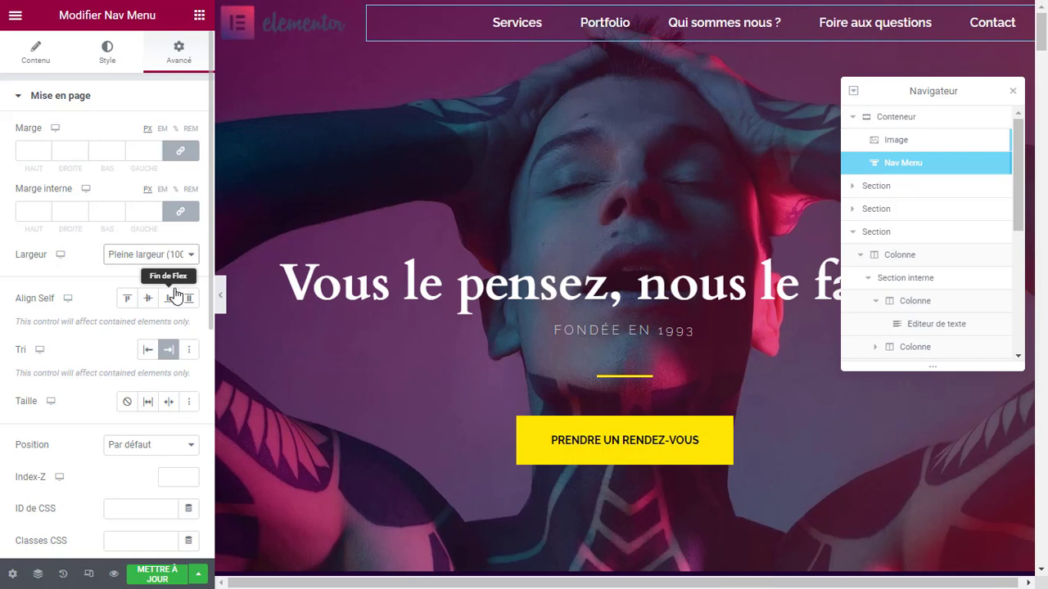
{"action": "left_click", "coordinate": [219, 278]}
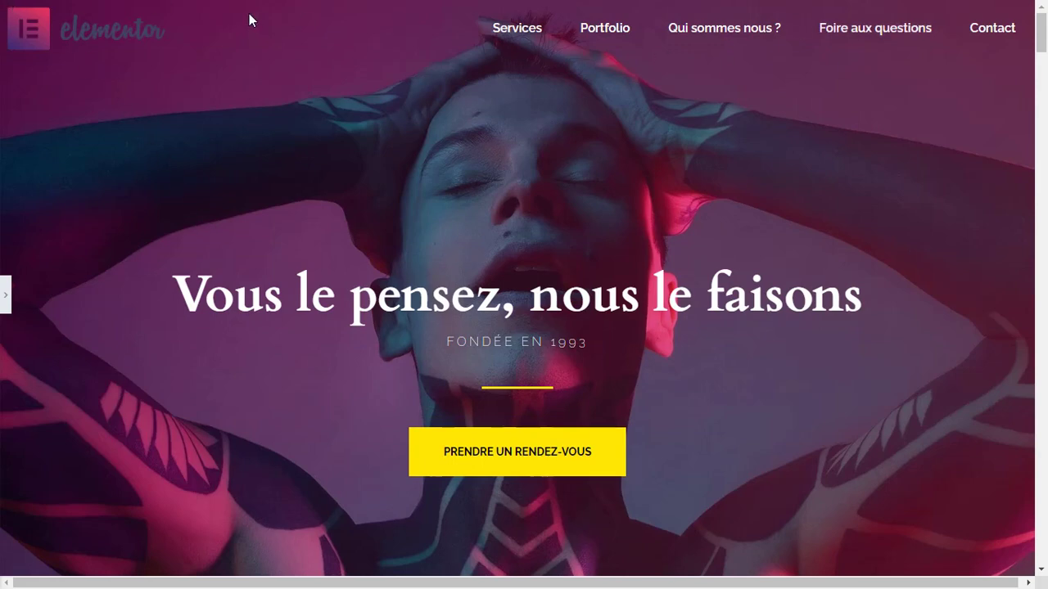
{"action": "mouse_move", "coordinate": [1044, 35]}
{"action": "left_mouse_down"}
{"action": "mouse_move", "coordinate": [1044, 59]}
{"action": "mouse_move", "coordinate": [1046, 27]}
{"action": "left_mouse_up"}
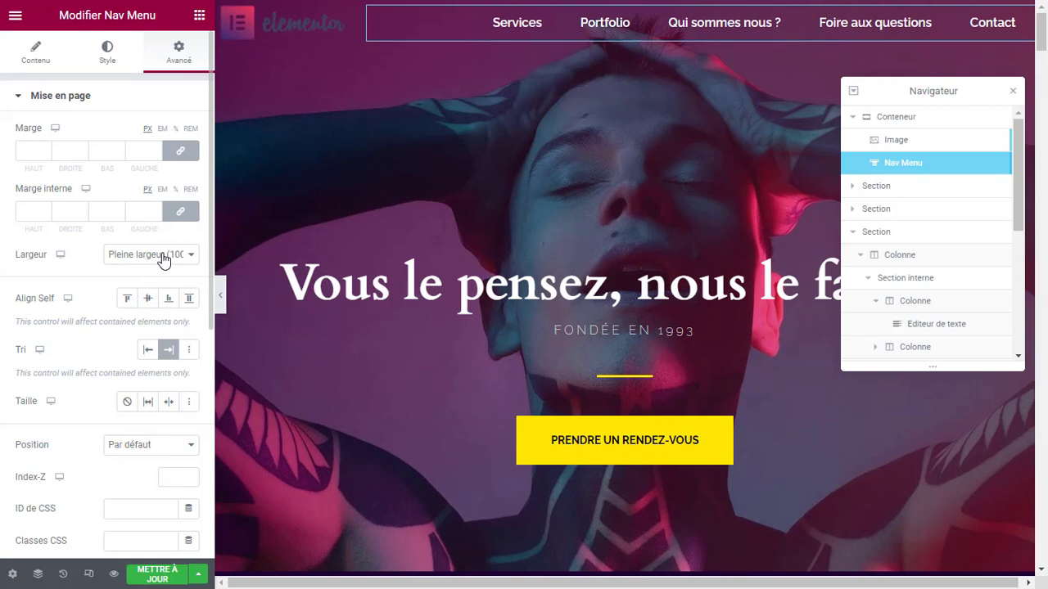
Switch the Nav Menu to a custom width of 89% and preview the header
{"action": "left_click", "coordinate": [164, 260]}
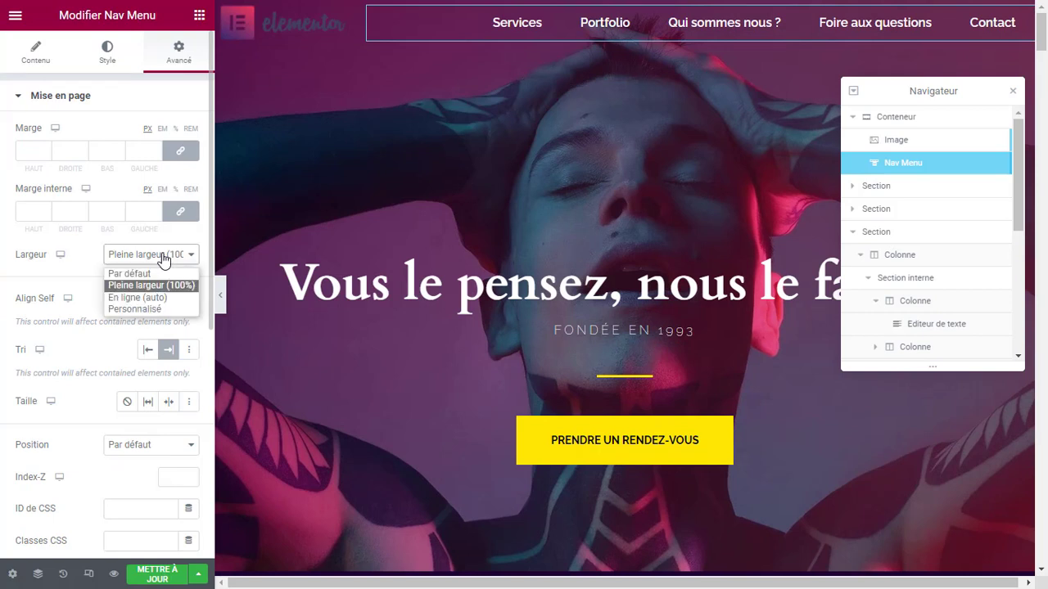
{"action": "left_click", "coordinate": [156, 311]}
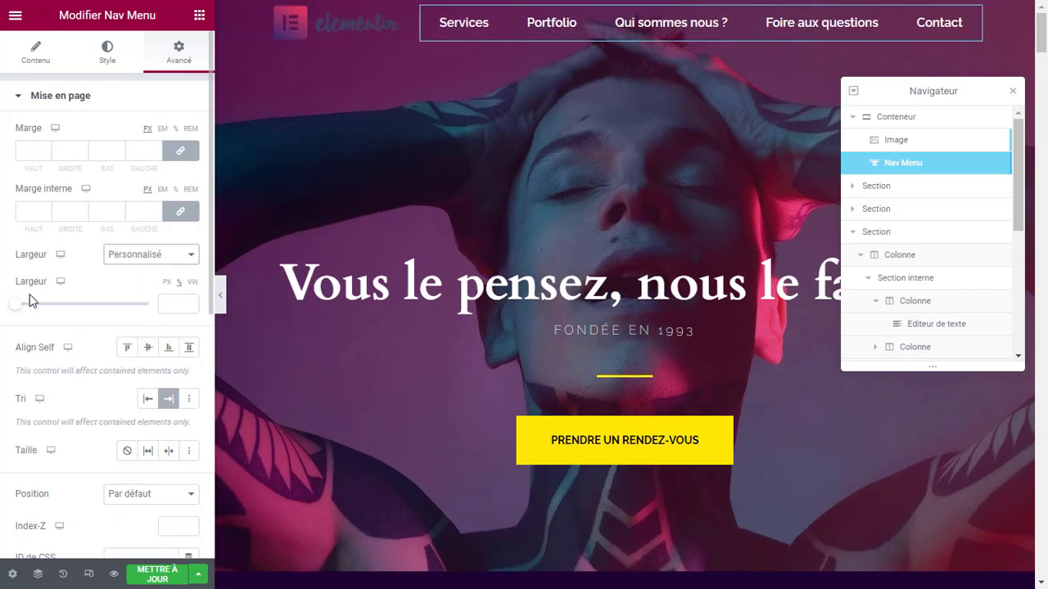
{"action": "left_click_drag", "start_coordinate": [17, 304], "coordinate": [137, 308]}
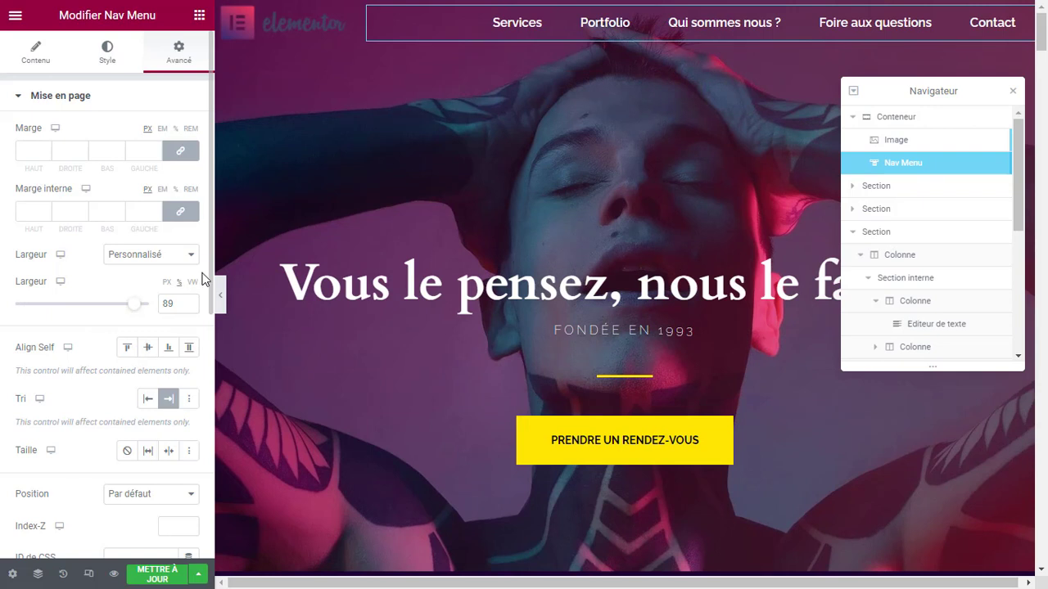
{"action": "left_click", "coordinate": [219, 303]}
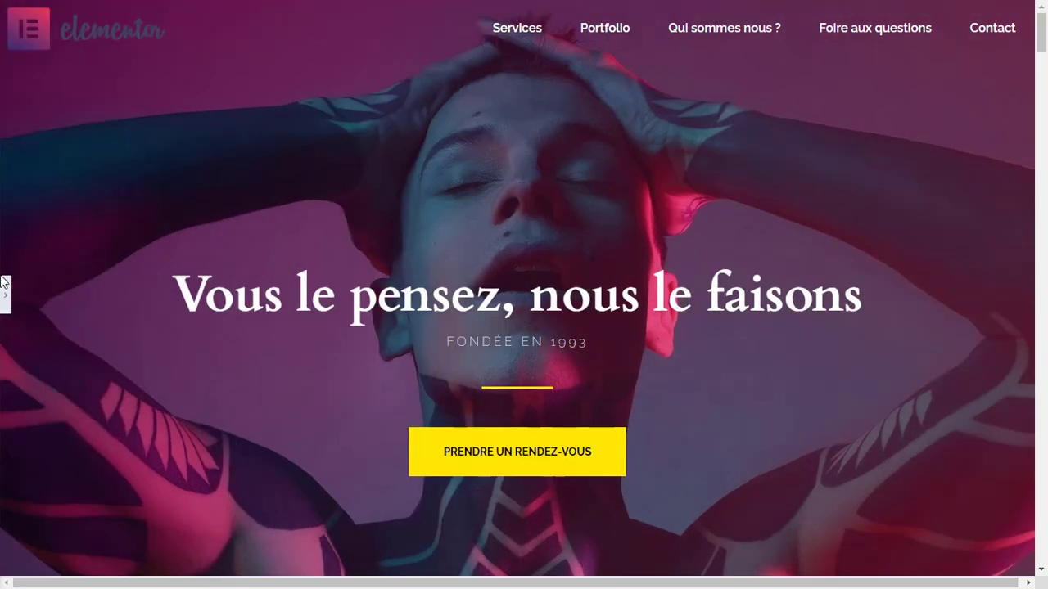
{"action": "left_click", "coordinate": [7, 293]}
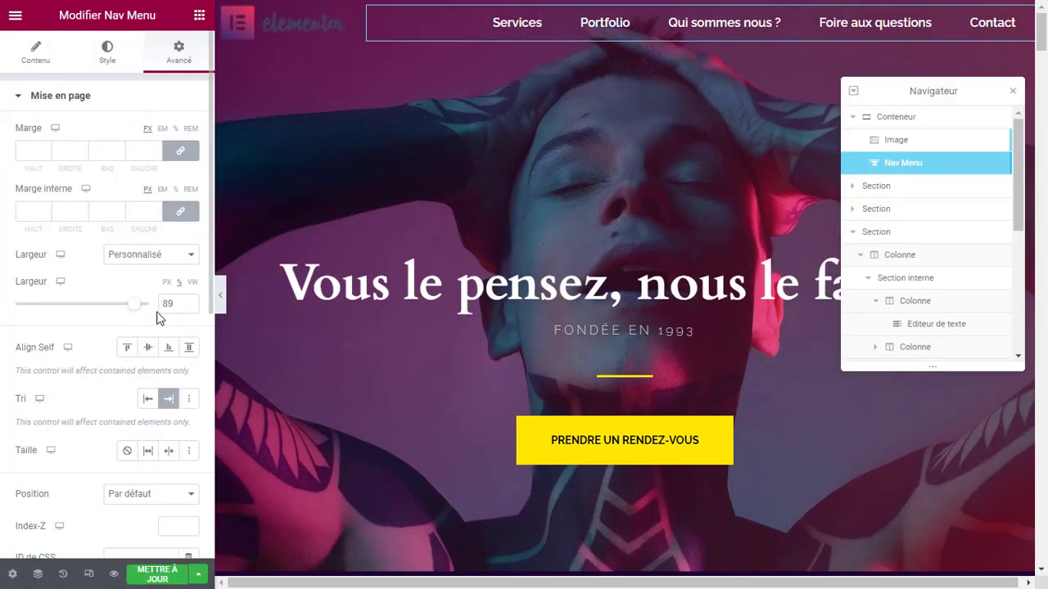
Reduce the Nav Menu's custom width to 80% and preview how the logo and menu spread out
{"action": "left_click_drag", "start_coordinate": [135, 305], "coordinate": [122, 316]}
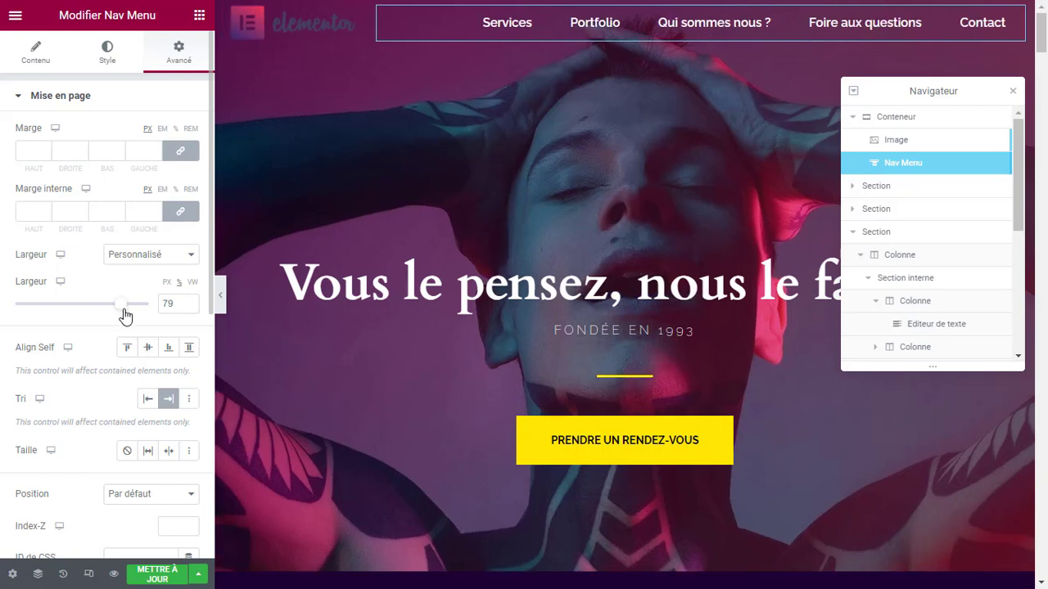
{"action": "left_click", "coordinate": [189, 305]}
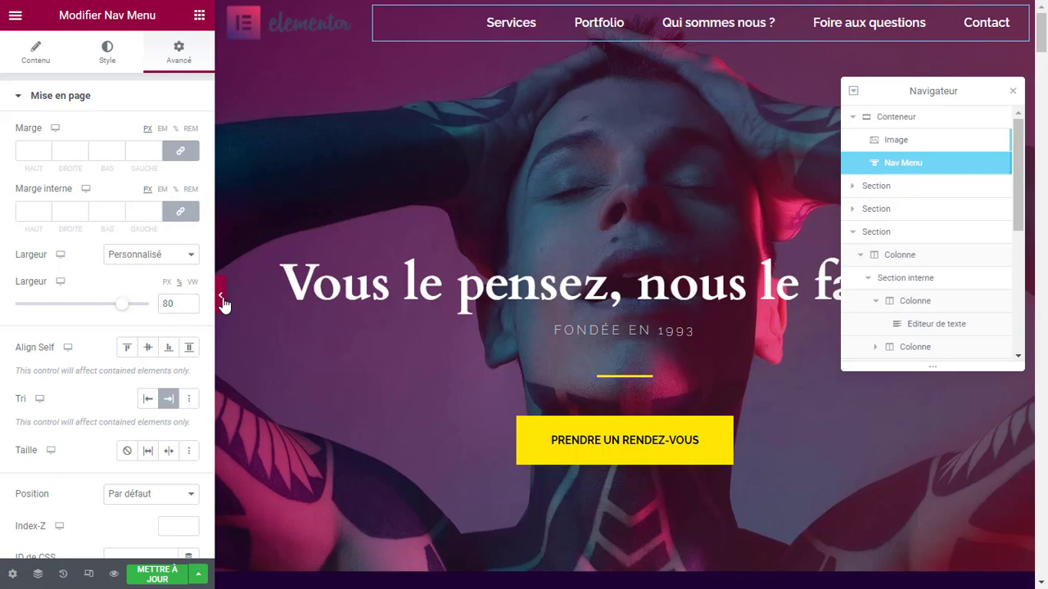
{"action": "left_click", "coordinate": [220, 296]}
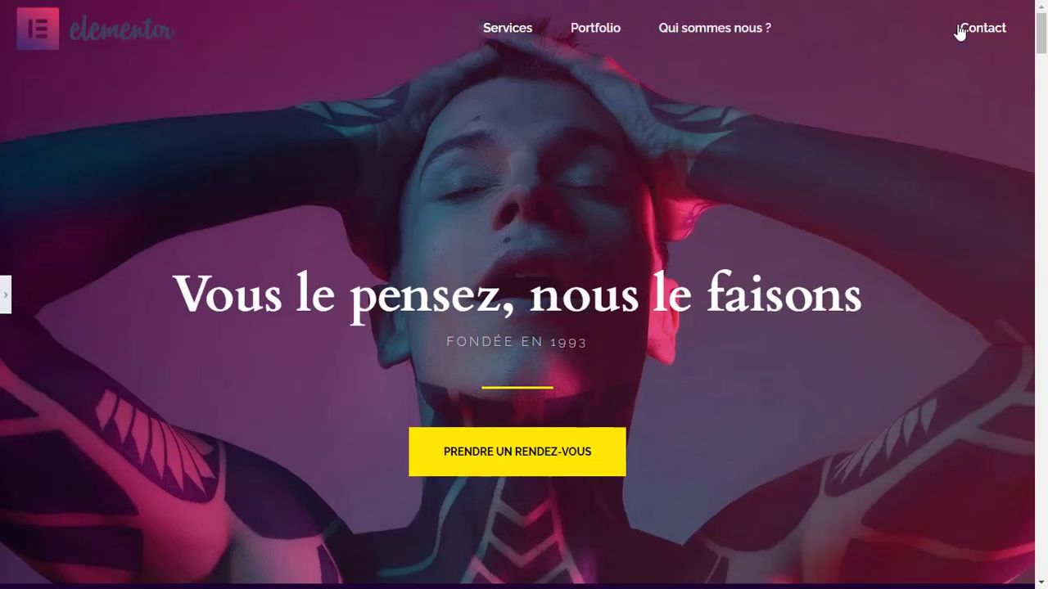
{"action": "left_click", "coordinate": [4, 301]}
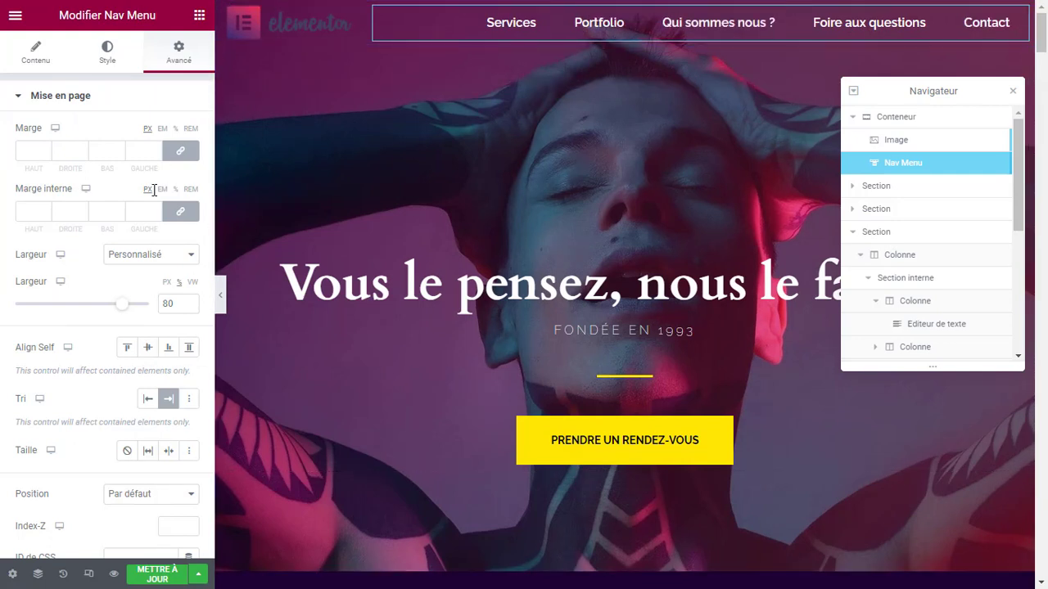
Change the main menu's normal-state text color to magenta #B7167D and update the page
{"action": "left_click", "coordinate": [104, 59]}
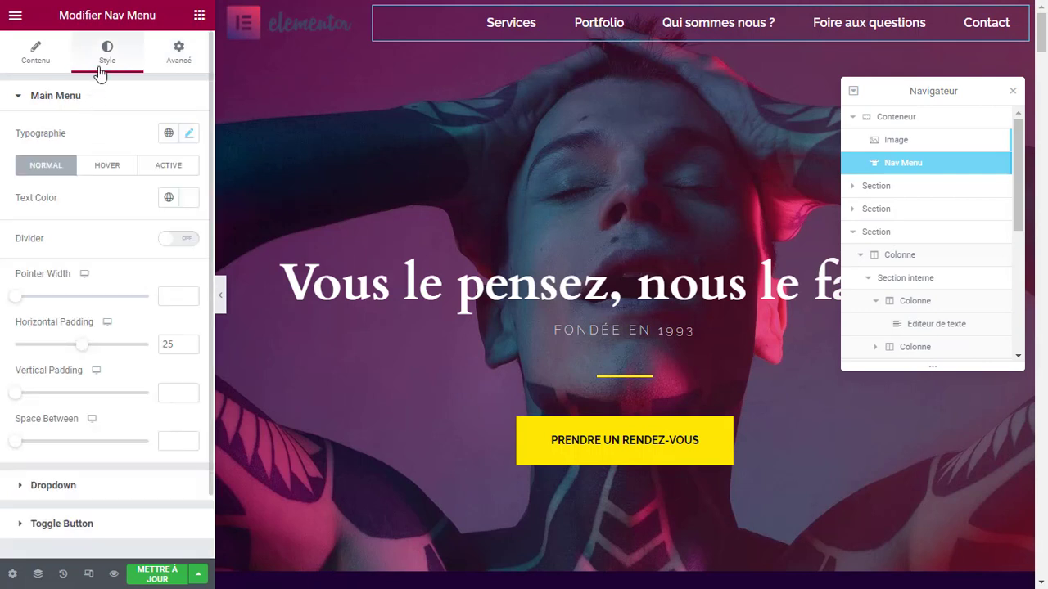
{"action": "left_click", "coordinate": [174, 200]}
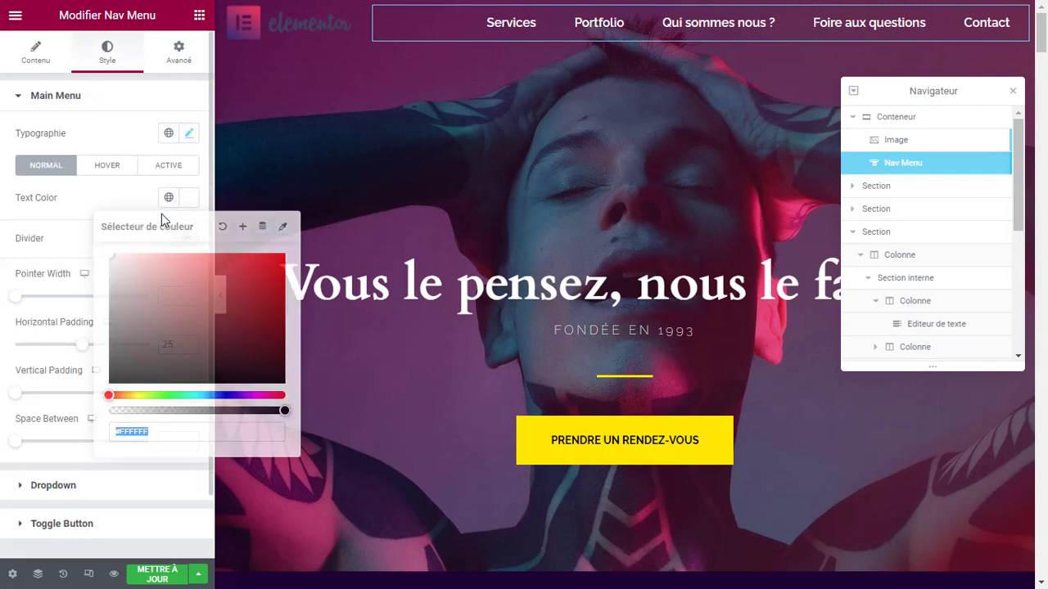
{"action": "left_click", "coordinate": [266, 394]}
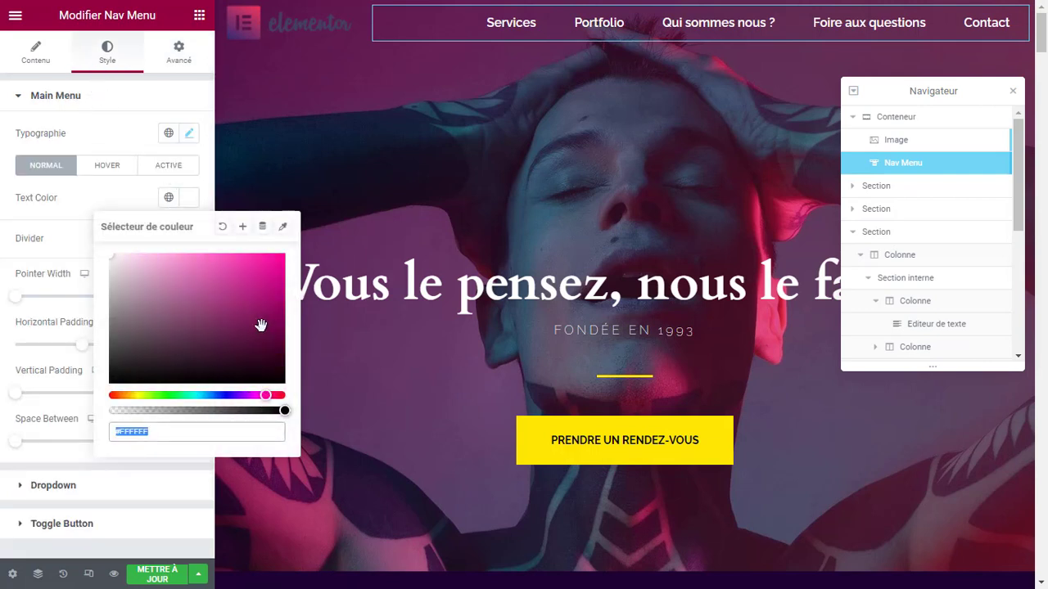
{"action": "left_click", "coordinate": [261, 278]}
{"action": "mouse_move", "coordinate": [265, 276]}
{"action": "left_mouse_down"}
{"action": "mouse_move", "coordinate": [272, 270]}
{"action": "mouse_move", "coordinate": [264, 289]}
{"action": "left_mouse_up"}
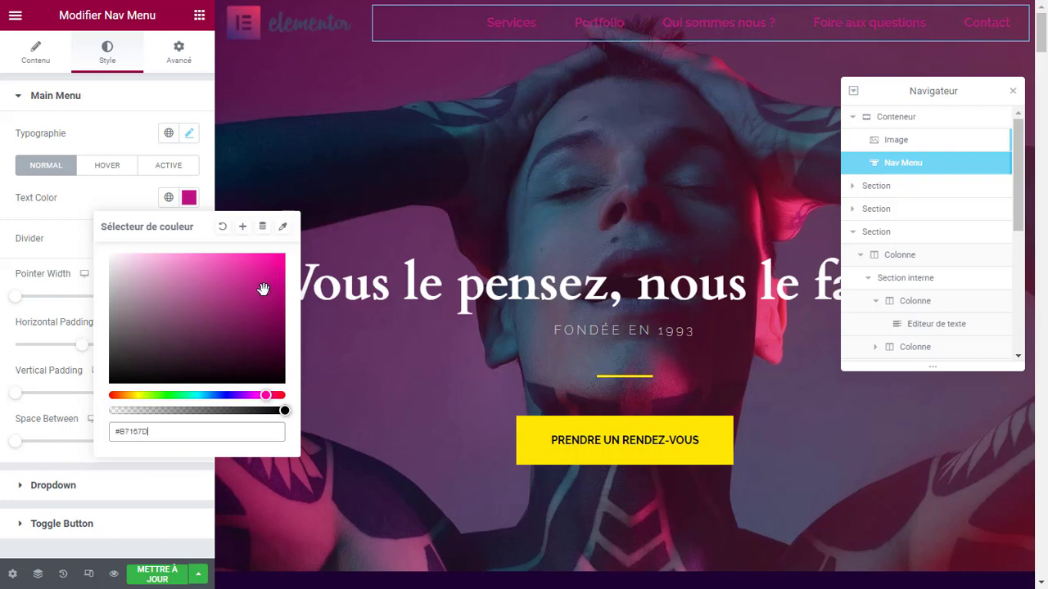
{"action": "left_click", "coordinate": [31, 263]}
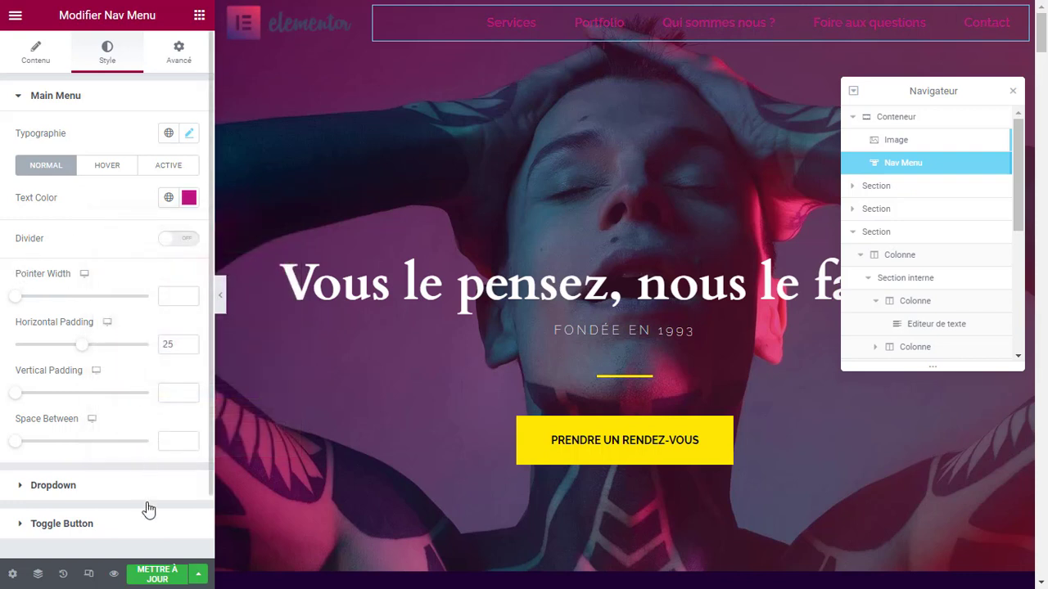
{"action": "left_click", "coordinate": [151, 574]}
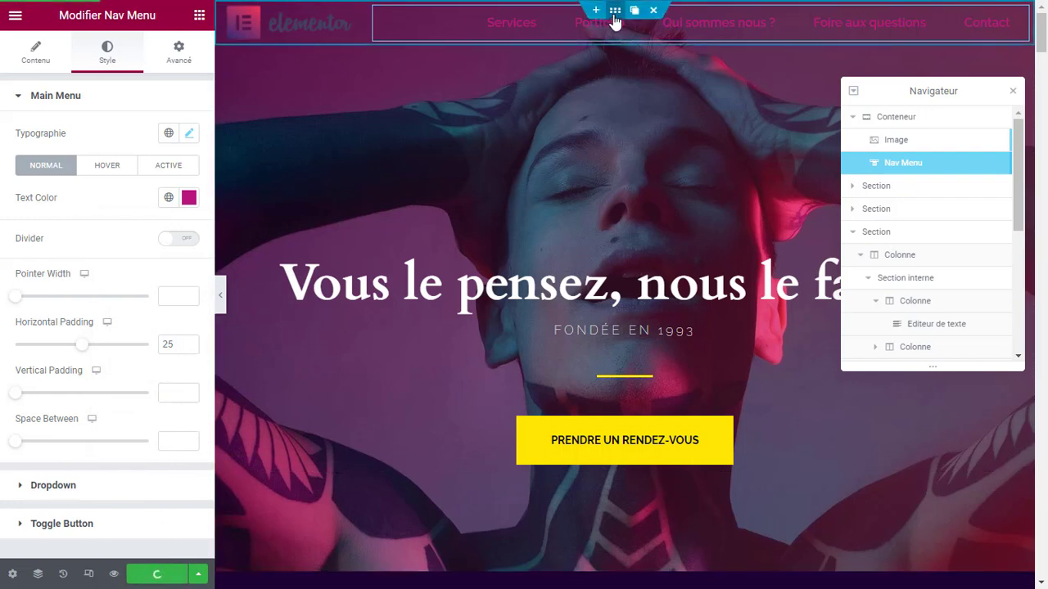
Give the header container a classic background with the color white #FFFFFF
{"action": "left_click", "coordinate": [614, 14]}
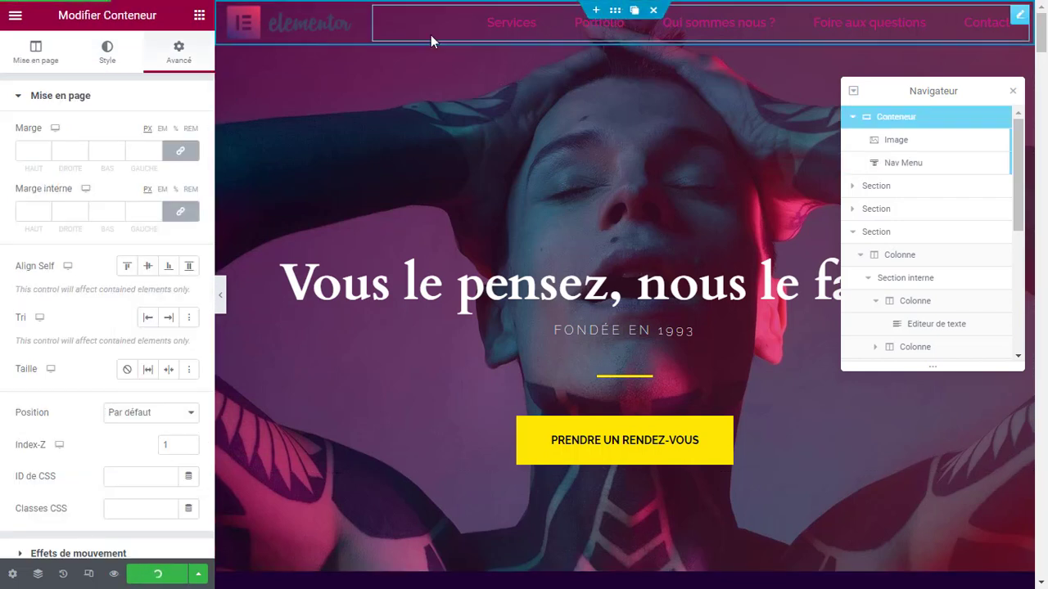
{"action": "left_click", "coordinate": [107, 53]}
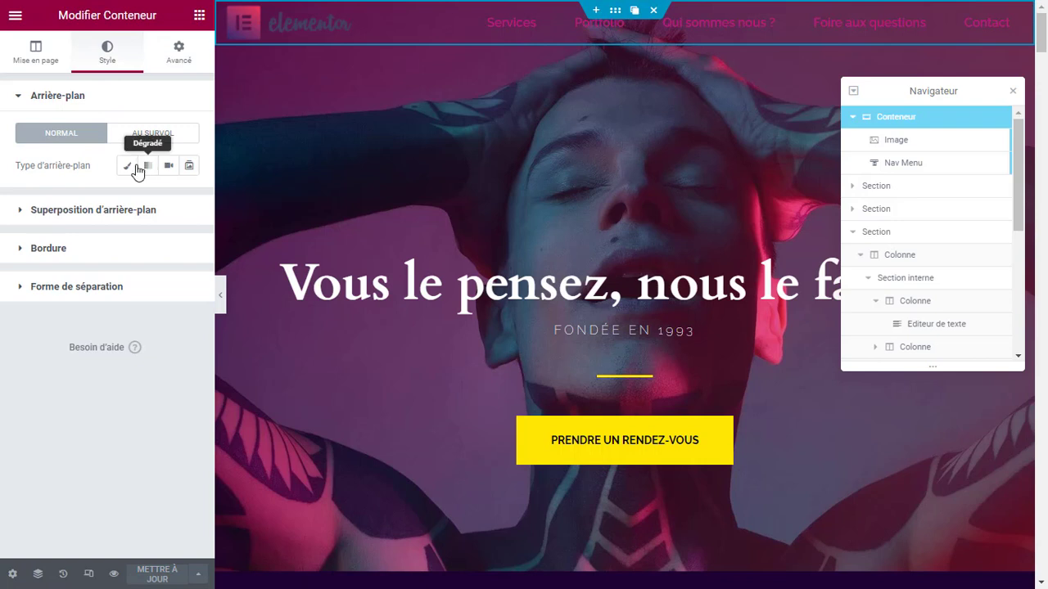
{"action": "left_click", "coordinate": [127, 165]}
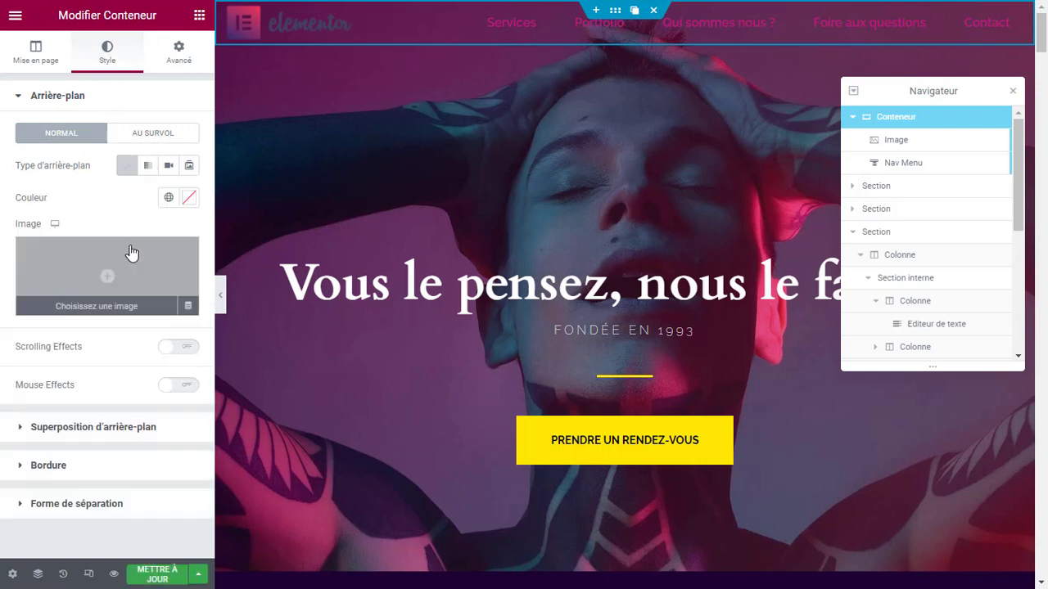
{"action": "left_click", "coordinate": [189, 199]}
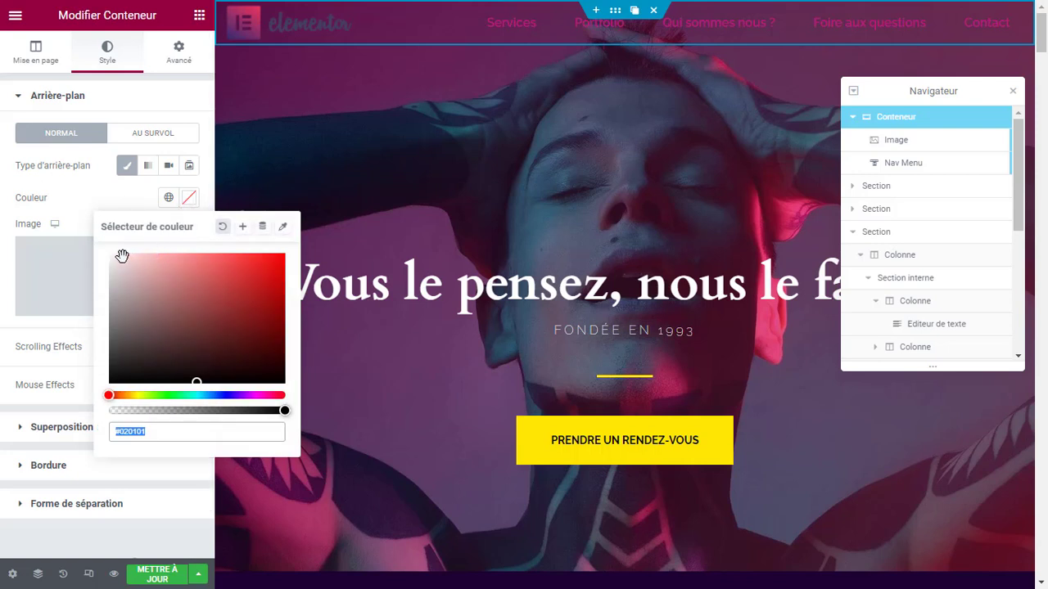
{"action": "type", "text": "#F4EFEF"}
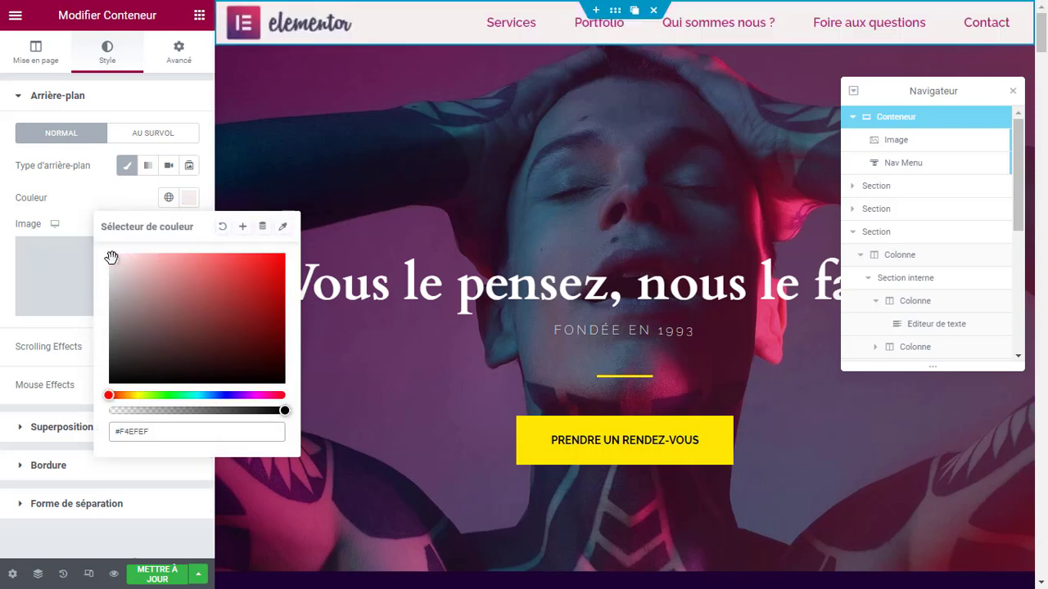
{"action": "left_click_drag", "start_coordinate": [112, 258], "coordinate": [99, 243]}
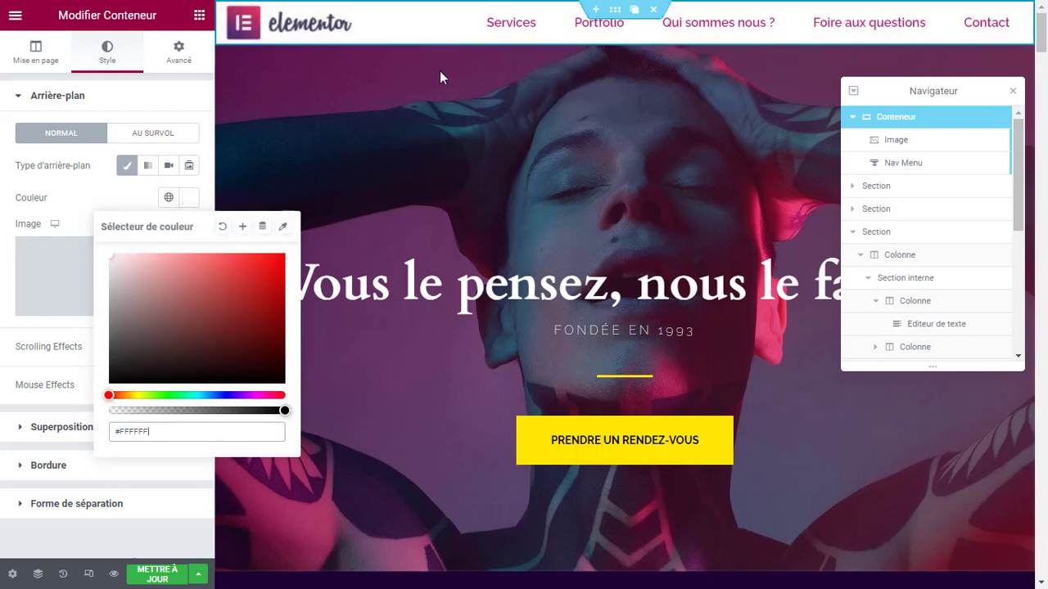
Change the header container's background color to magenta #C01C7C
{"action": "left_click", "coordinate": [263, 394]}
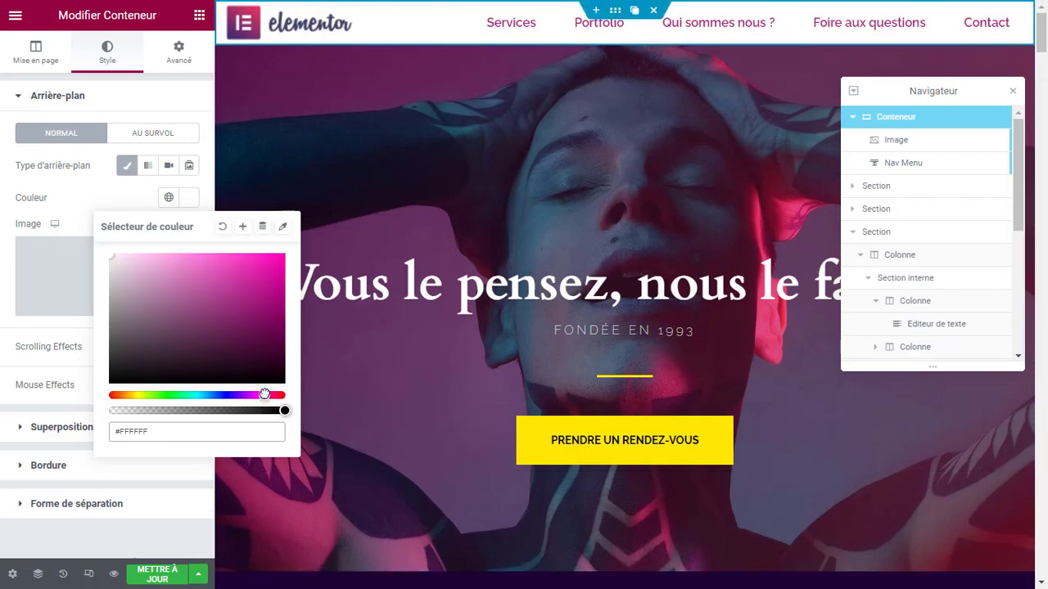
{"action": "left_click", "coordinate": [259, 286]}
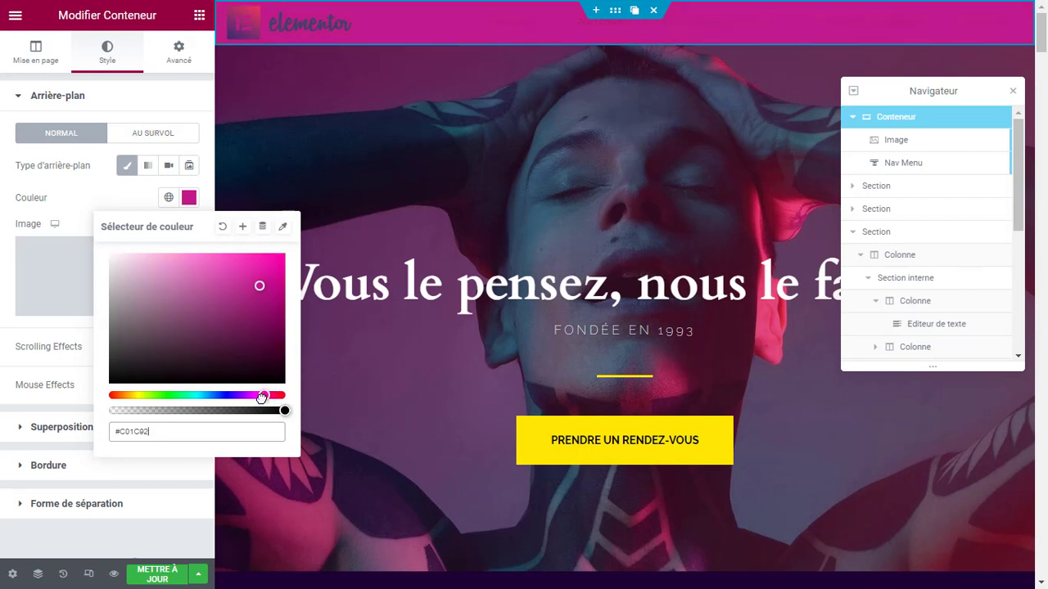
{"action": "left_click_drag", "start_coordinate": [261, 396], "coordinate": [266, 397]}
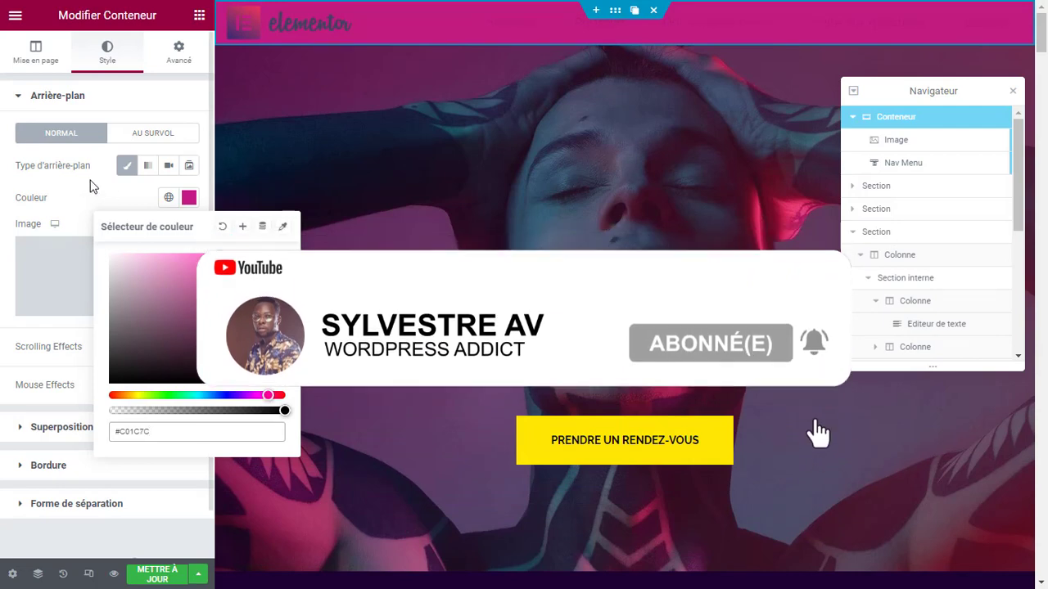
{"action": "left_click", "coordinate": [90, 186]}
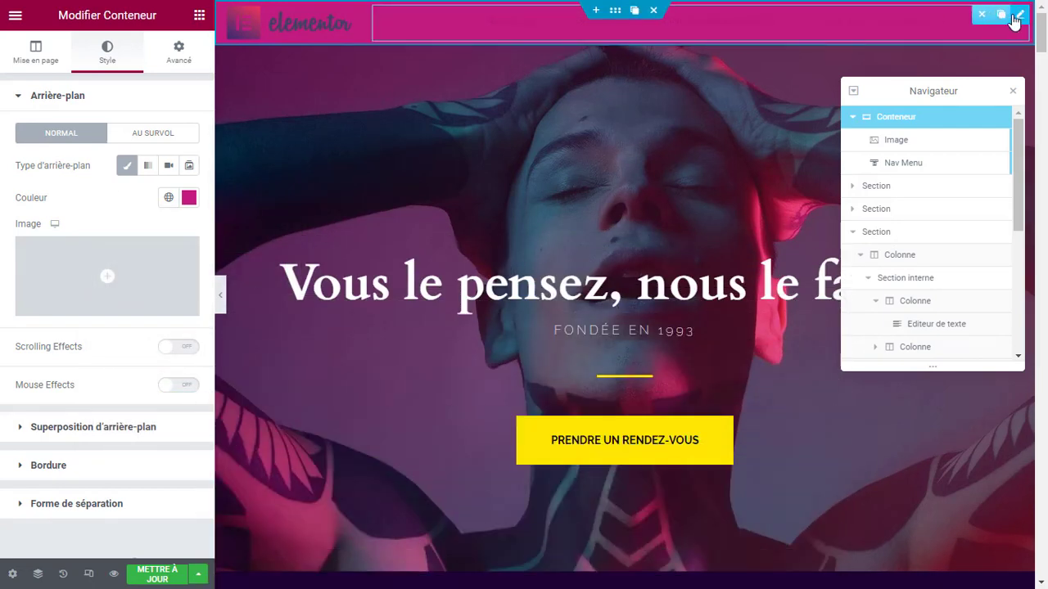
Set the Nav Menu's normal-state text color to white #FFFFFF
{"action": "left_click", "coordinate": [1013, 18]}
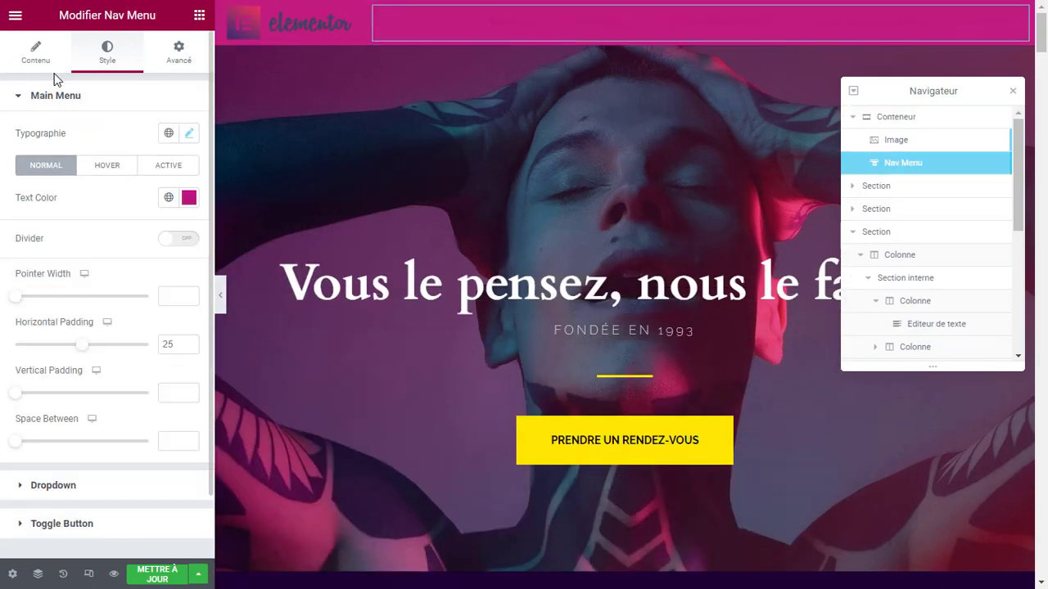
{"action": "left_click", "coordinate": [189, 197]}
{"action": "key", "text": "BackSpace"}
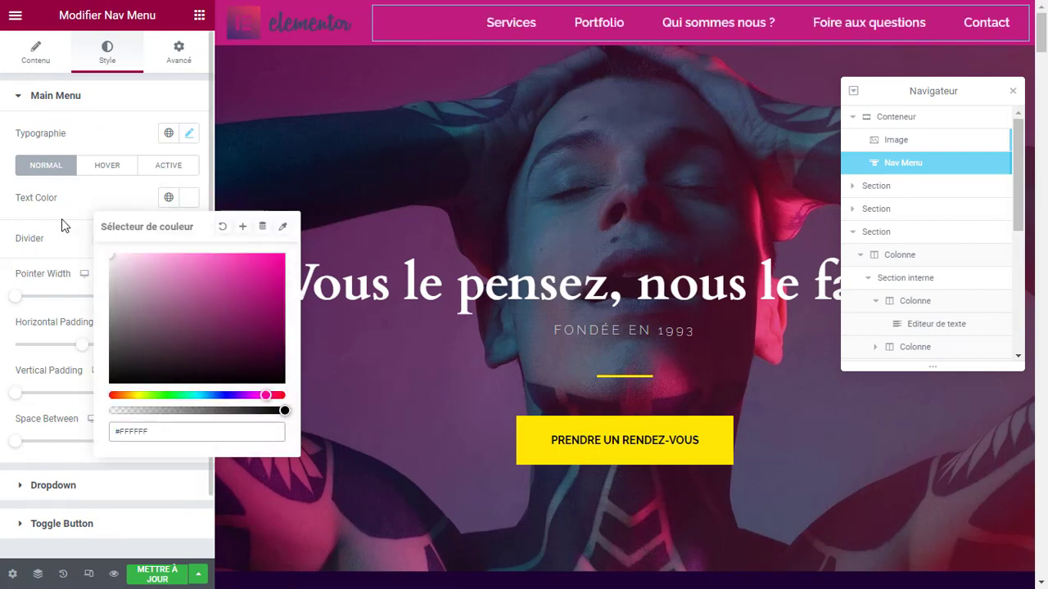
{"action": "left_click", "coordinate": [63, 221]}
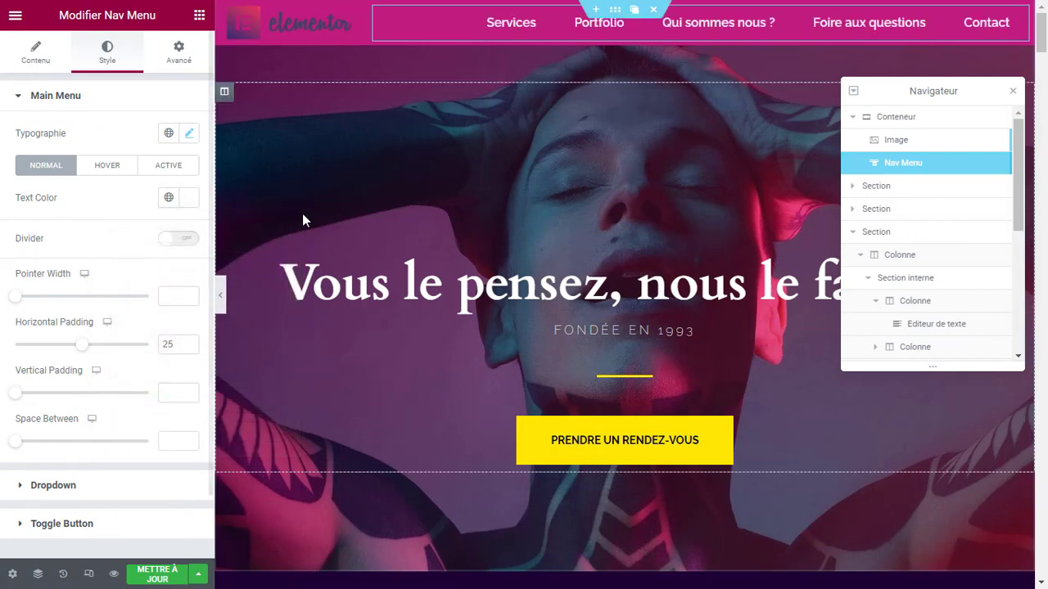
Preview the recolored header without the editing panel and update the page
{"action": "left_click", "coordinate": [220, 297]}
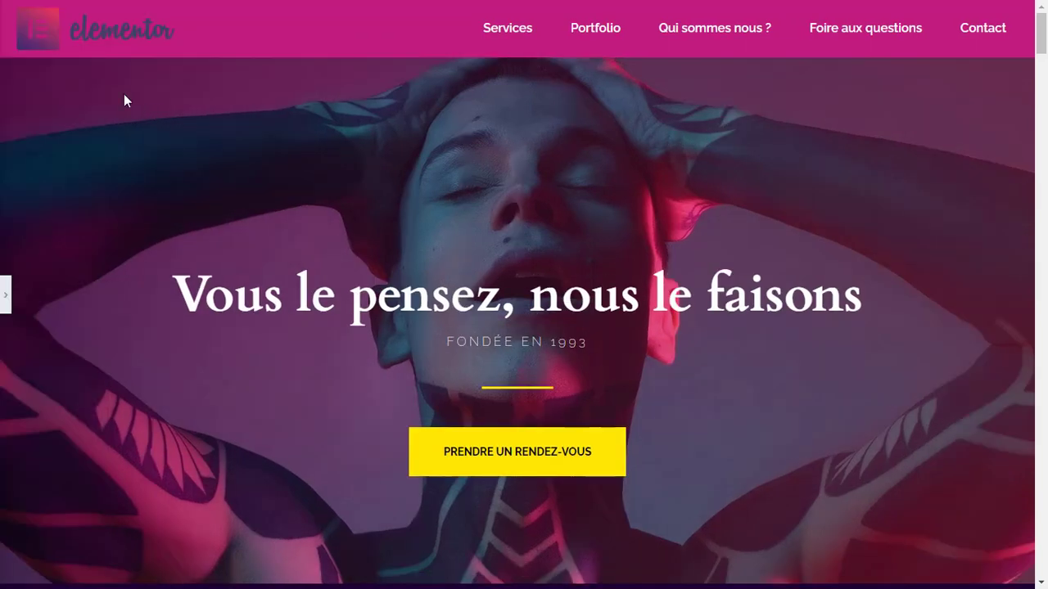
{"action": "mouse_move", "coordinate": [1040, 48]}
{"action": "left_mouse_down"}
{"action": "mouse_move", "coordinate": [1040, 92]}
{"action": "mouse_move", "coordinate": [1041, 33]}
{"action": "left_mouse_up"}
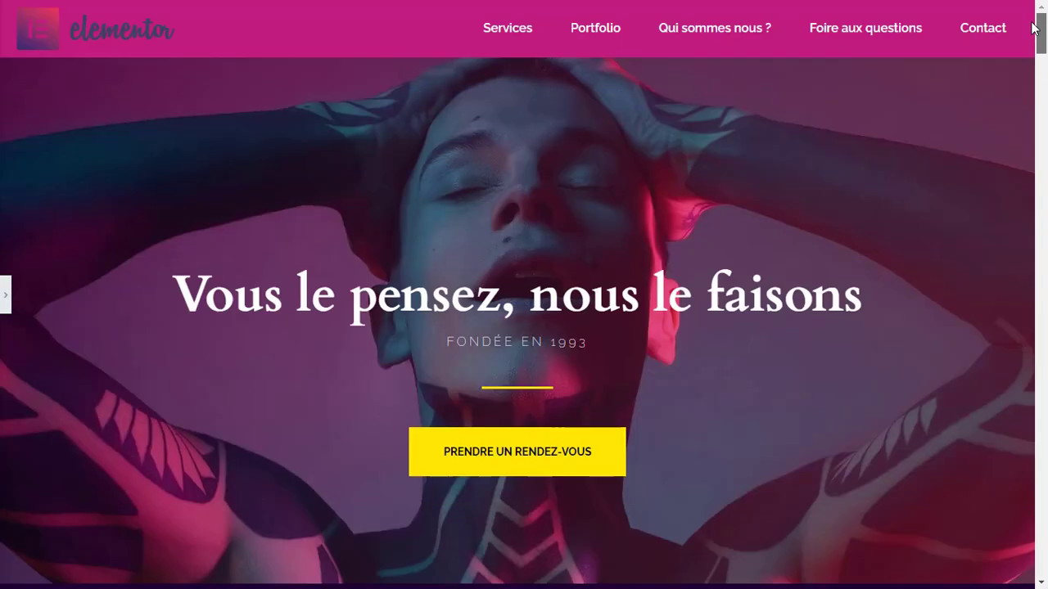
{"action": "left_click", "coordinate": [6, 294]}
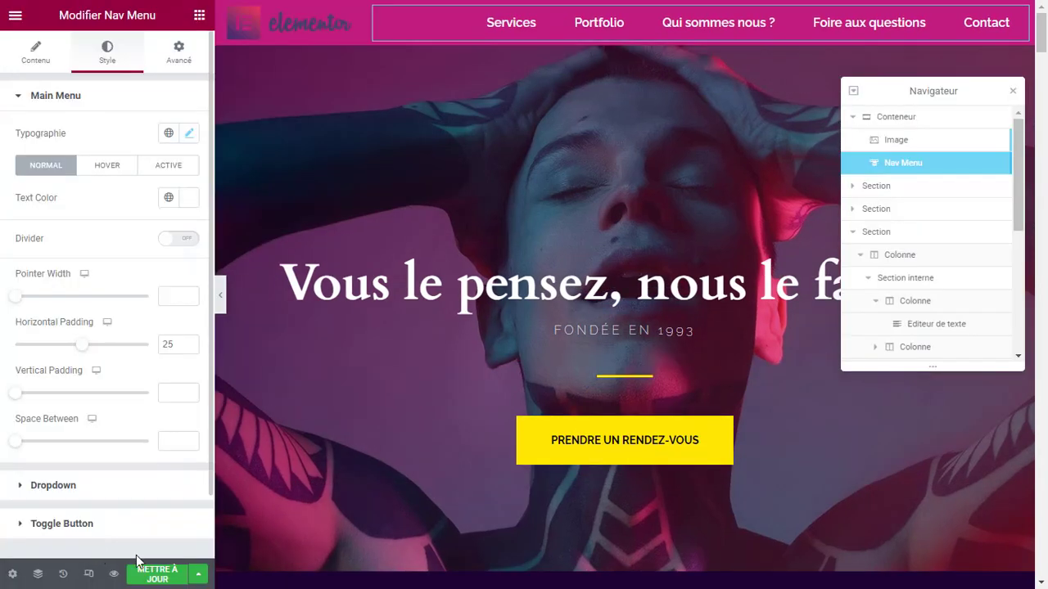
{"action": "left_click", "coordinate": [163, 564]}
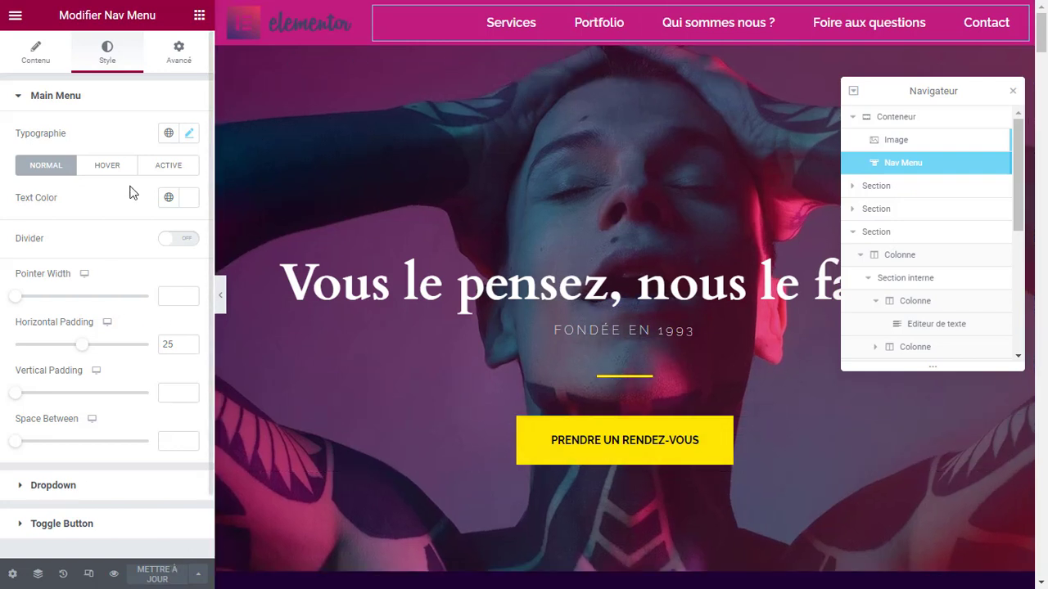
Try making the Nav Menu stick to the top of the page through its motion effects
{"action": "left_click_drag", "start_coordinate": [614, 10], "coordinate": [82, 75]}
{"action": "left_click", "coordinate": [47, 98]}
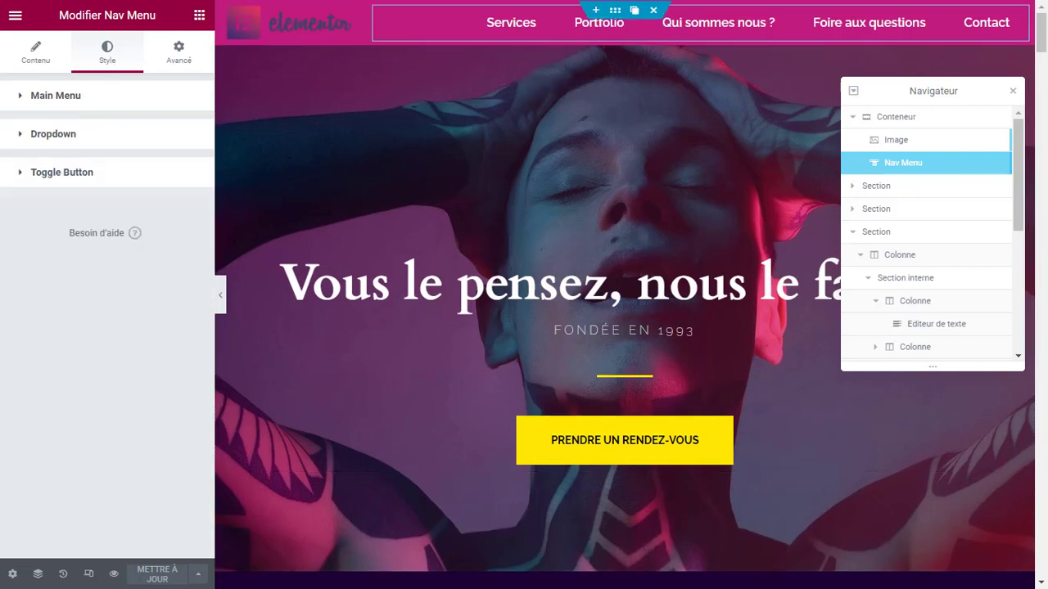
{"action": "left_click", "coordinate": [27, 54]}
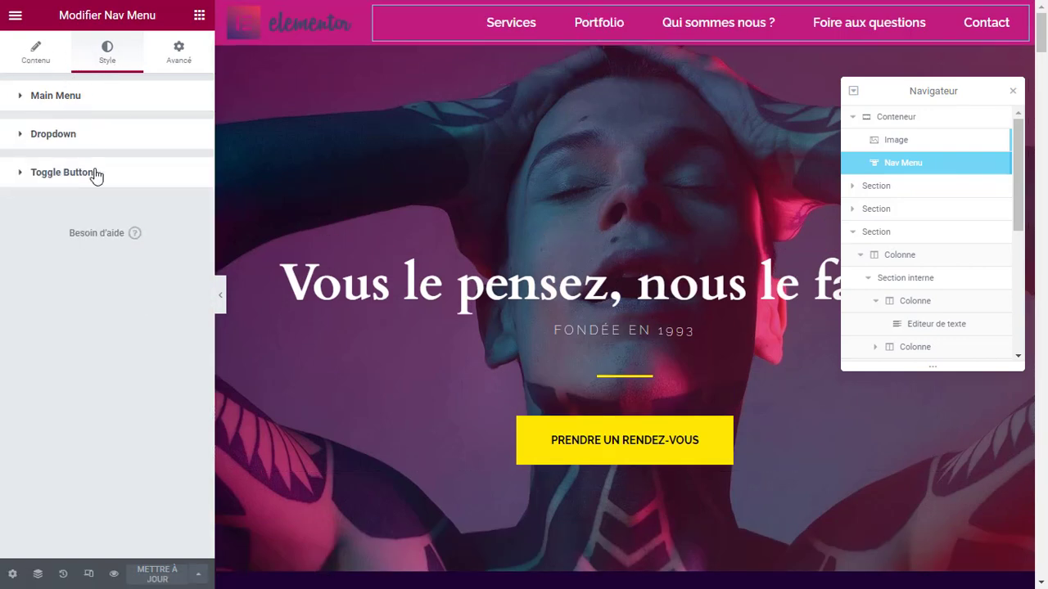
{"action": "left_click", "coordinate": [180, 53]}
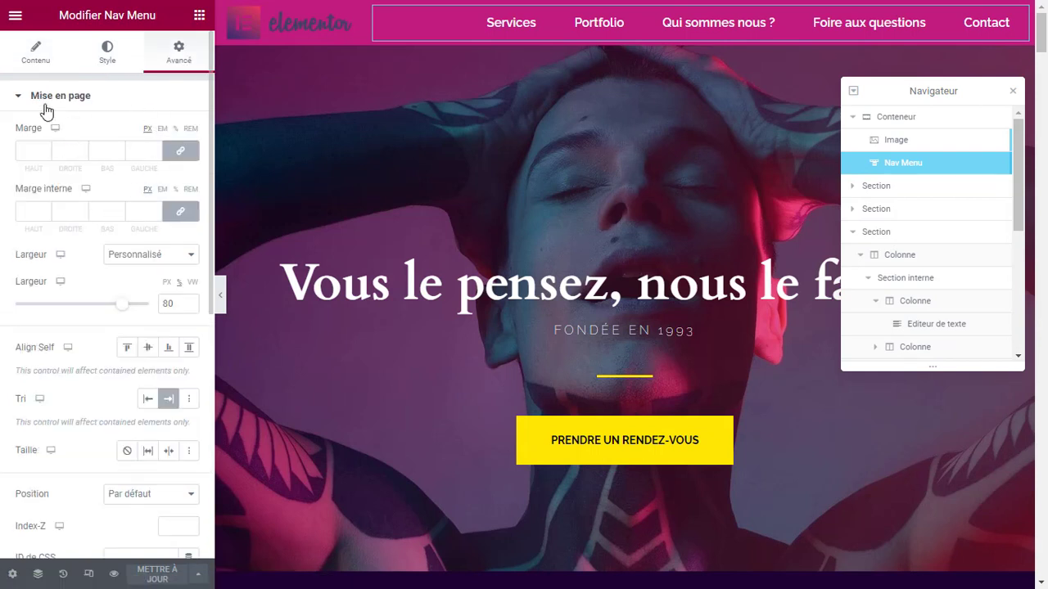
{"action": "left_click", "coordinate": [43, 100]}
{"action": "left_click", "coordinate": [38, 135]}
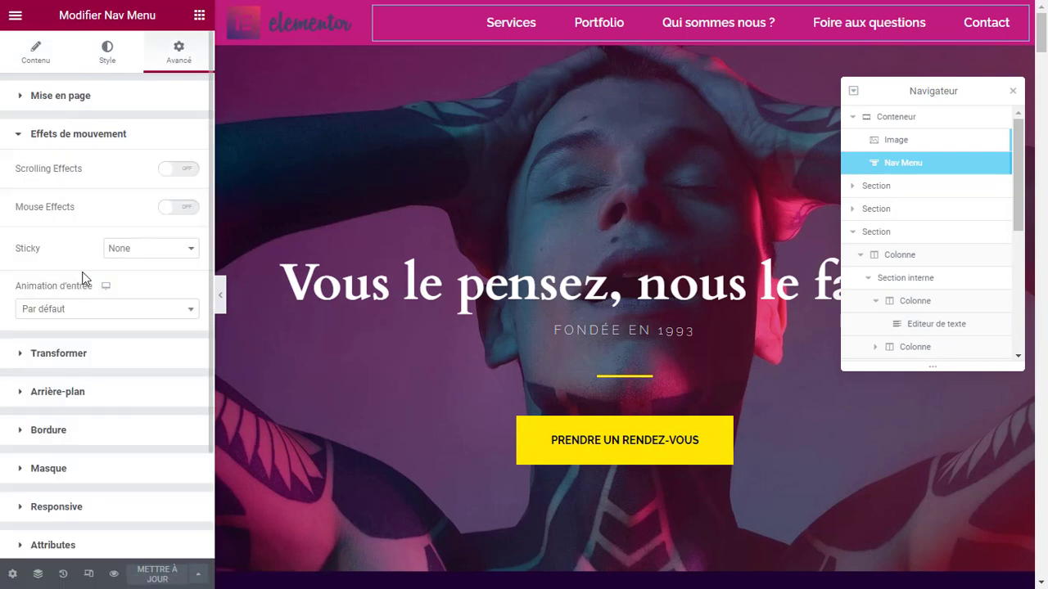
{"action": "left_click", "coordinate": [125, 259]}
{"action": "left_click", "coordinate": [134, 278]}
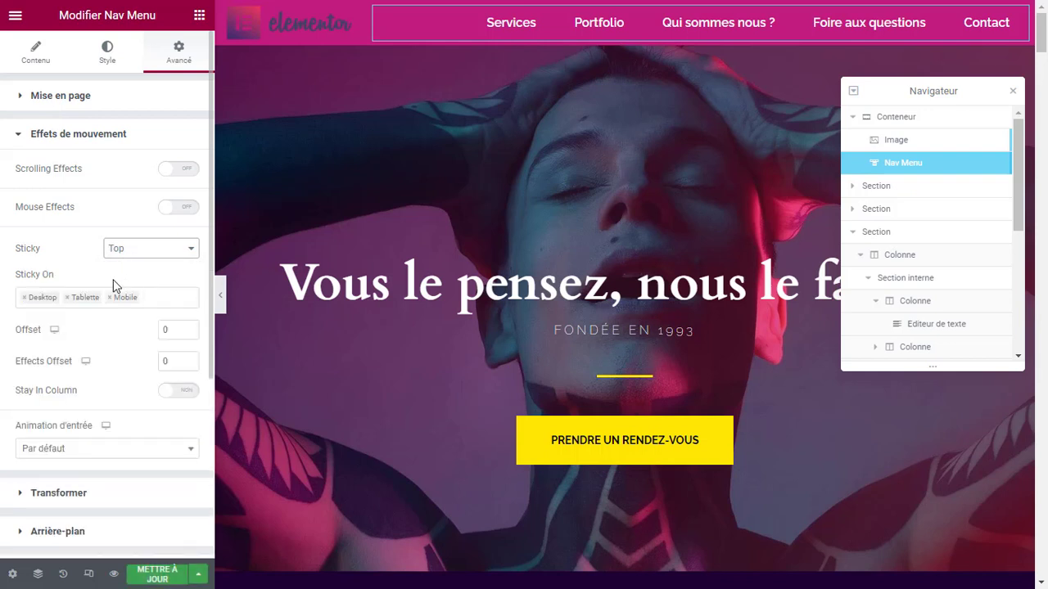
Test the page's scrolling without the editing panel and set the Nav Menu's Sticky option back to None
{"action": "left_click", "coordinate": [221, 301]}
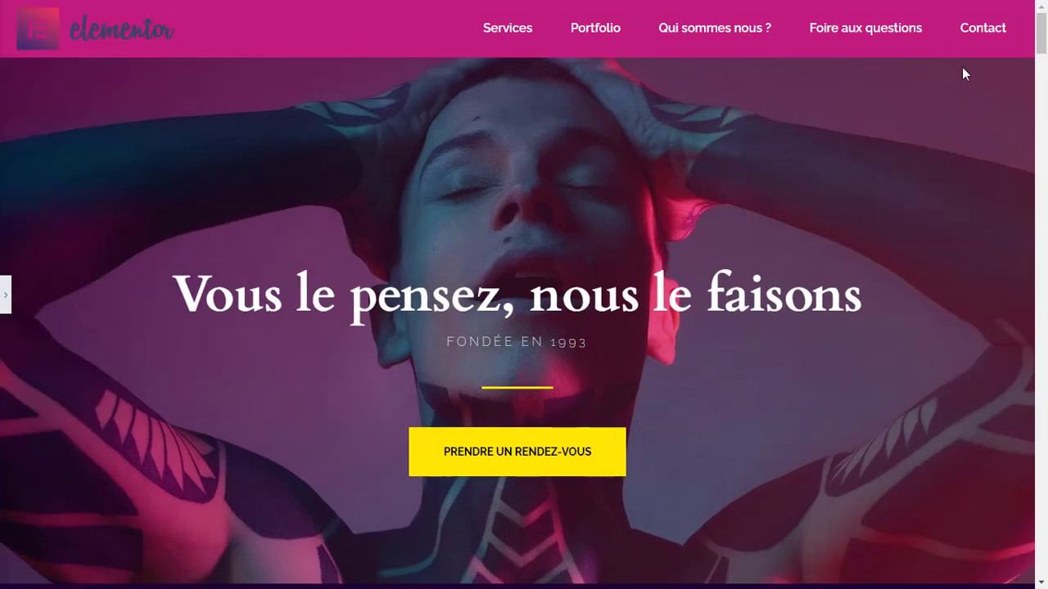
{"action": "left_click_drag", "start_coordinate": [1043, 44], "coordinate": [961, 17]}
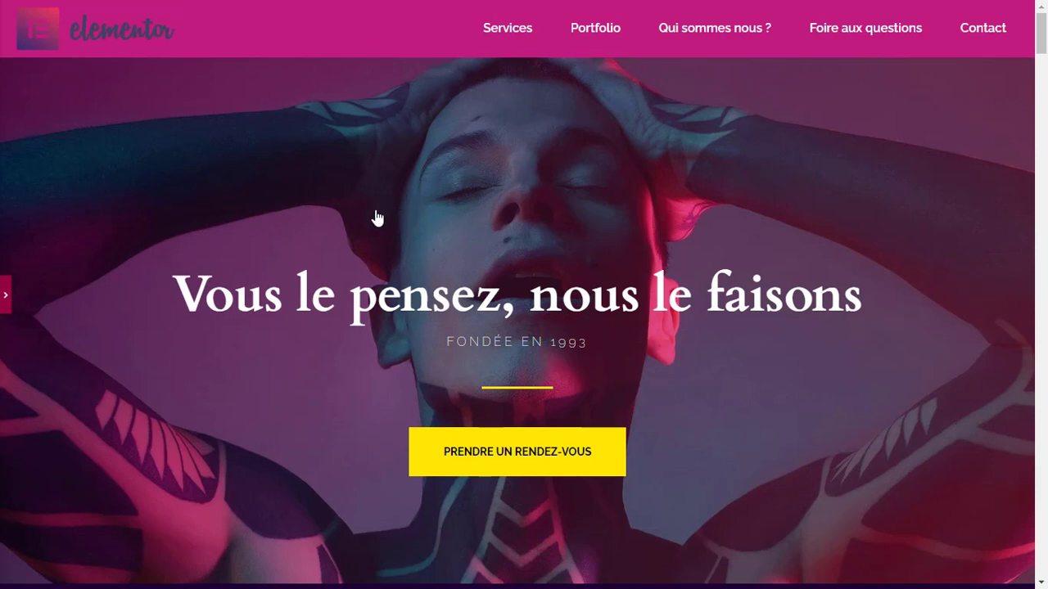
{"action": "left_click", "coordinate": [6, 295]}
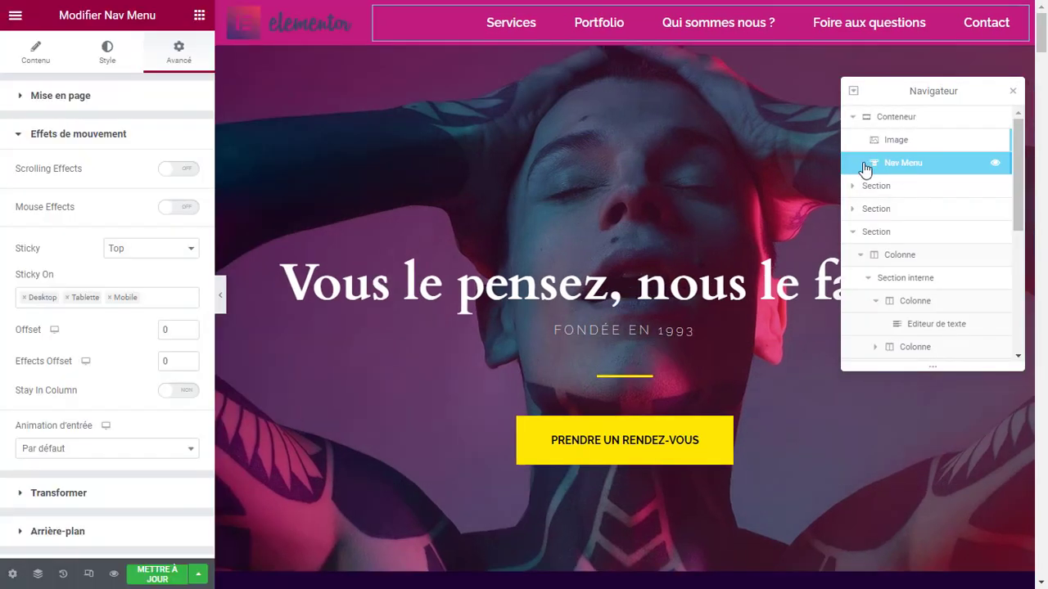
{"action": "left_click", "coordinate": [141, 250]}
{"action": "left_click", "coordinate": [131, 263]}
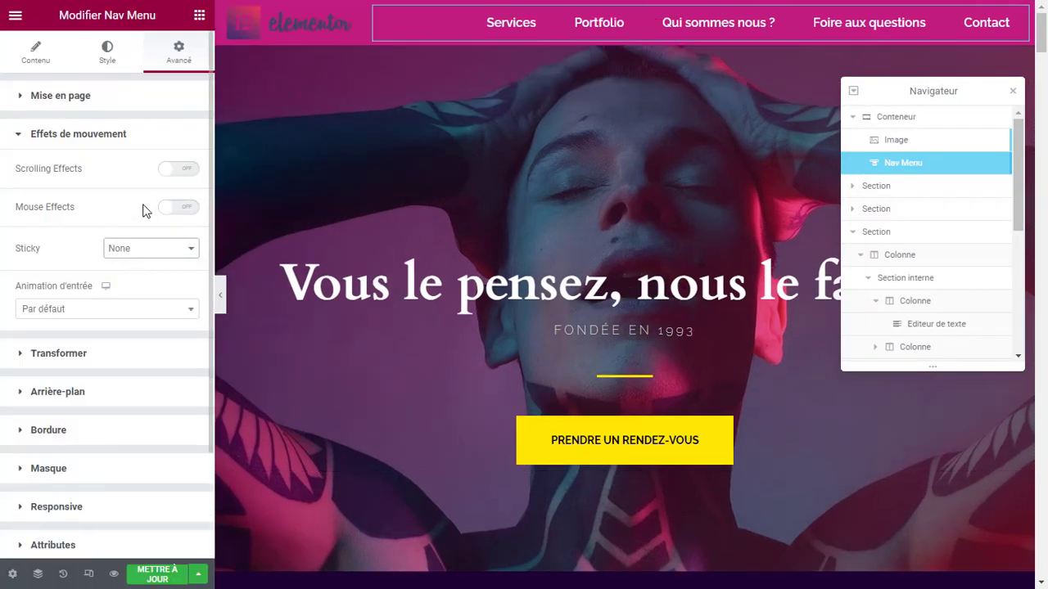
Set the header container's Sticky motion effect to Top and test it by scrolling through the page
{"action": "left_click", "coordinate": [904, 123]}
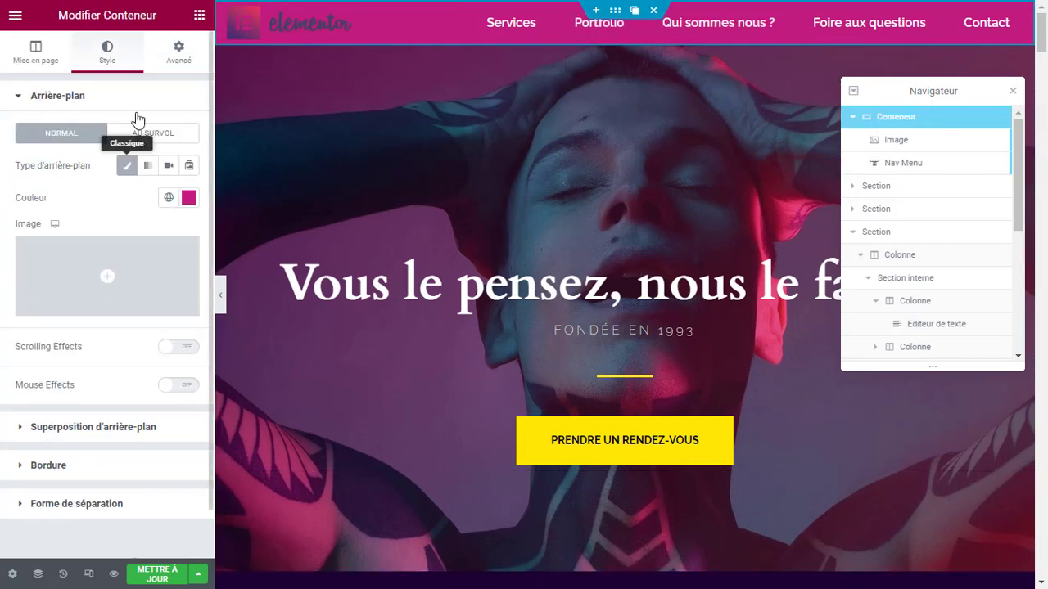
{"action": "left_click", "coordinate": [178, 47]}
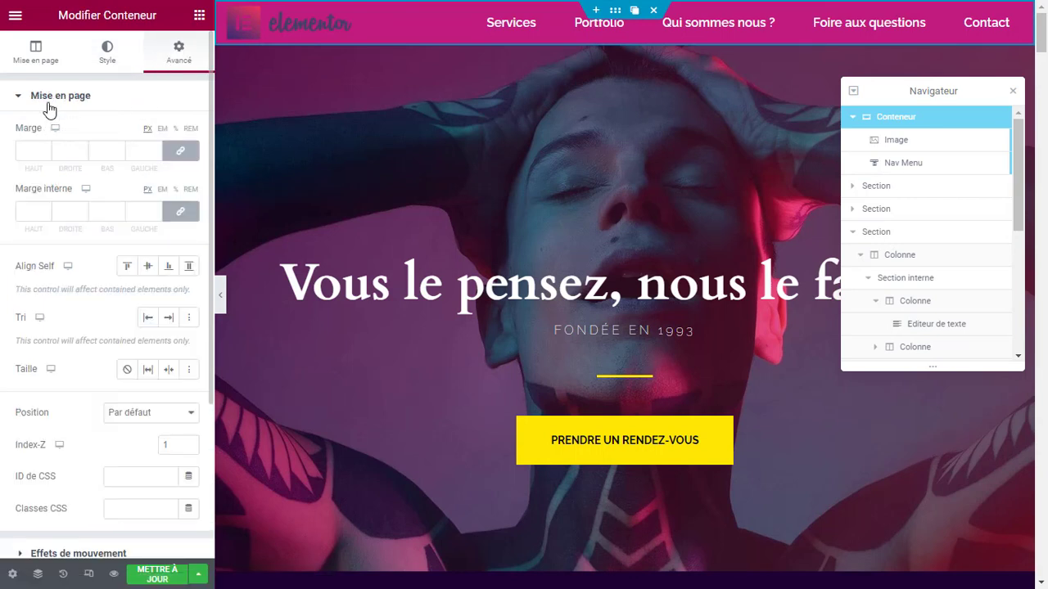
{"action": "left_click", "coordinate": [50, 98]}
{"action": "left_click", "coordinate": [49, 139]}
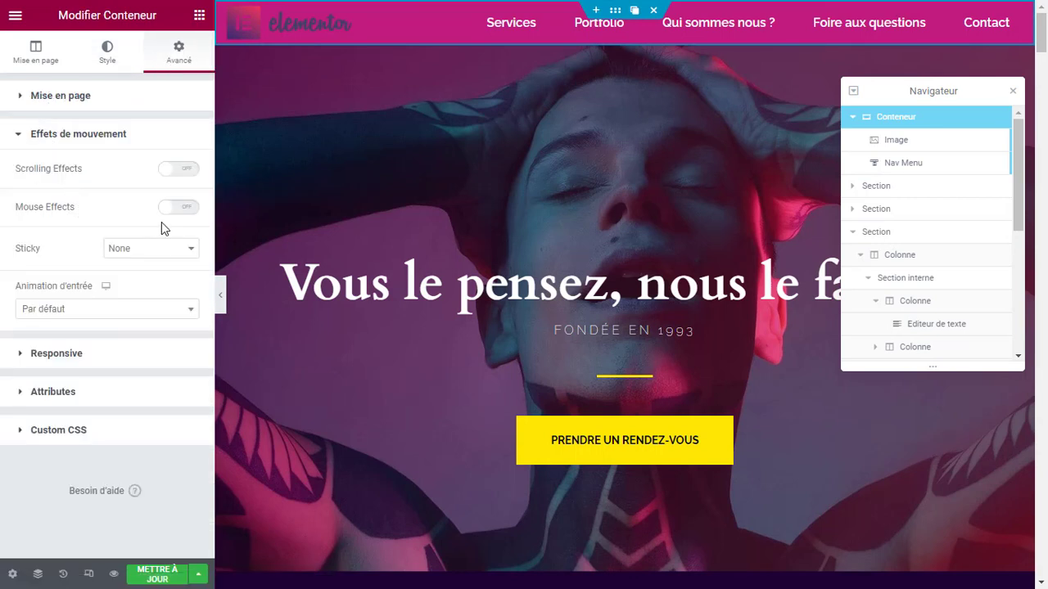
{"action": "left_click", "coordinate": [133, 252]}
{"action": "left_click", "coordinate": [127, 279]}
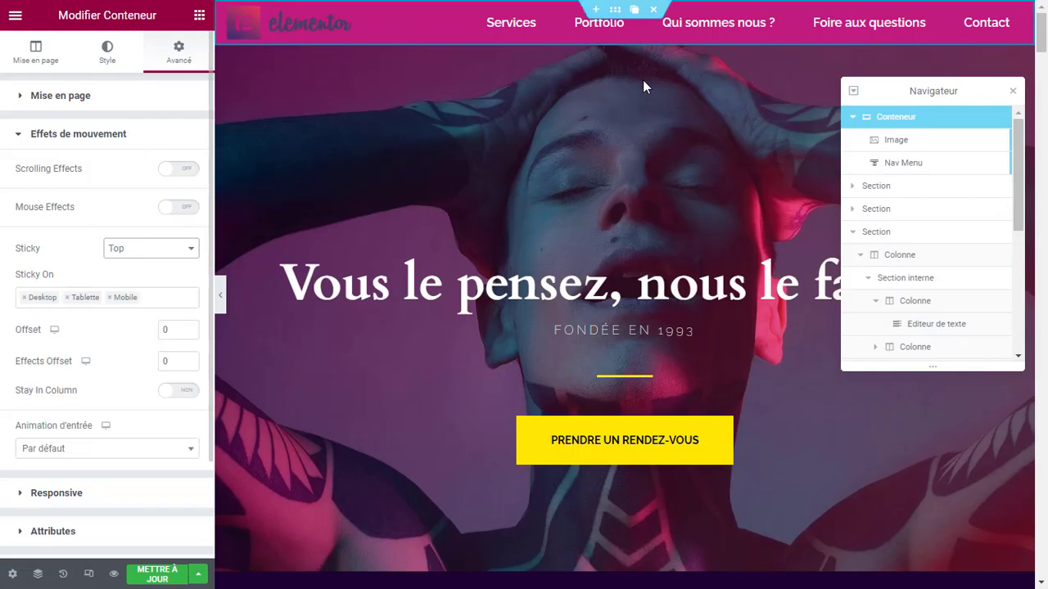
{"action": "scroll", "coordinate": [1042, 50], "scroll_direction": "down", "scroll_amount": 9}
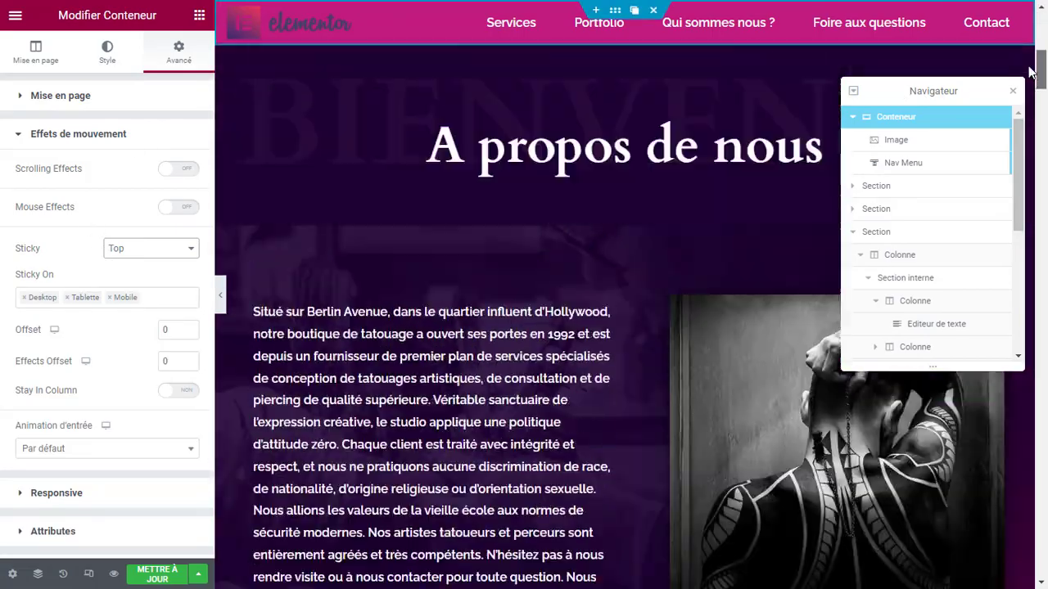
{"action": "scroll", "coordinate": [982, 50], "scroll_direction": "up", "scroll_amount": 9}
{"action": "scroll", "coordinate": [1042, 37], "scroll_direction": "down", "scroll_amount": 15}
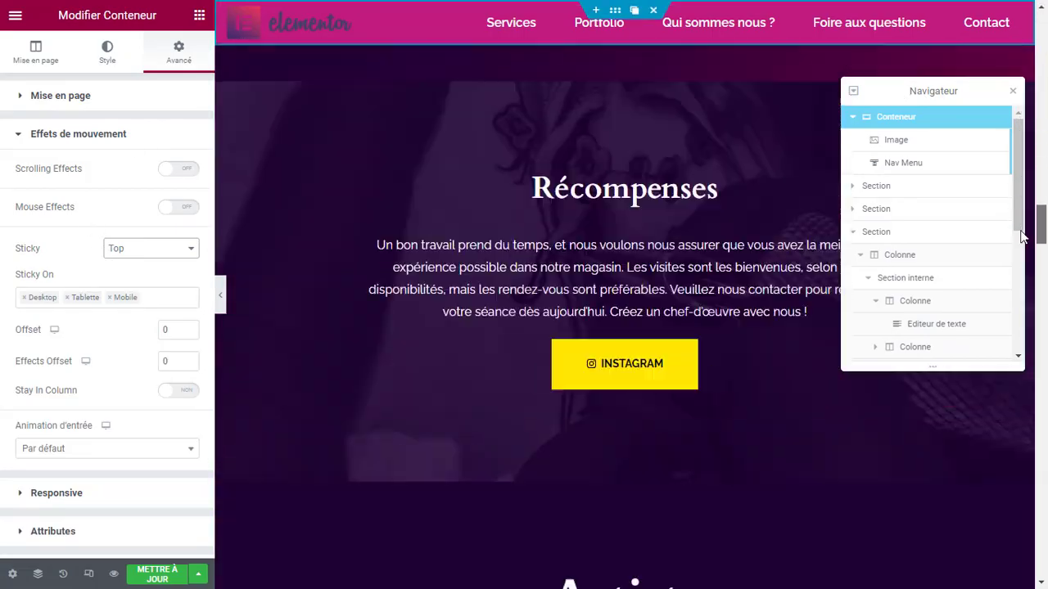
{"action": "scroll", "coordinate": [1041, 60], "scroll_direction": "up", "scroll_amount": 12}
{"action": "scroll", "coordinate": [1042, 60], "scroll_direction": "up", "scroll_amount": 5}
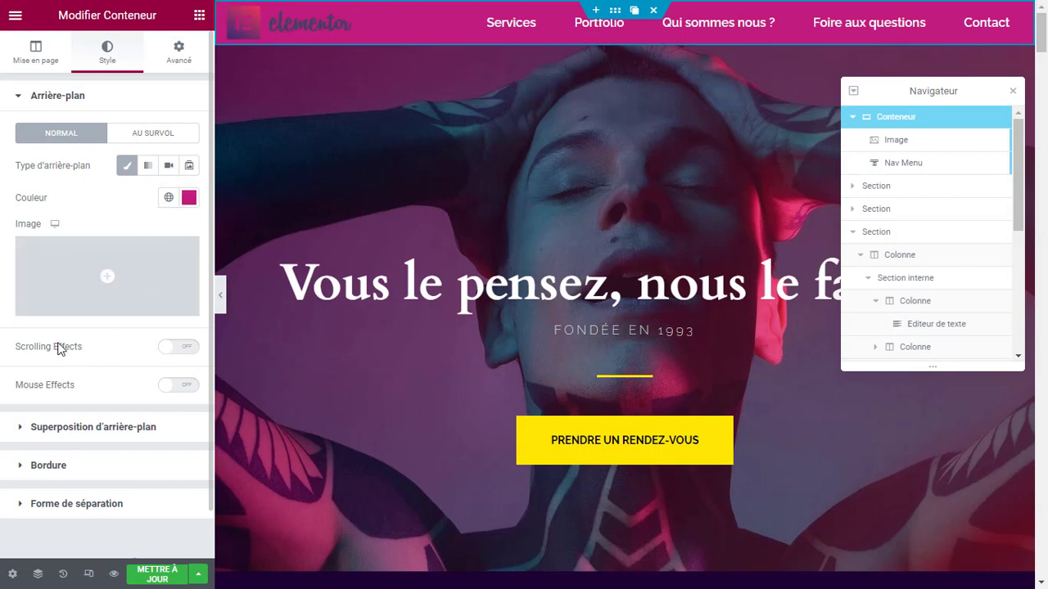
Enable scrolling effects on the header container's background with a Fade In transparency and test it by scrolling the page
{"action": "left_click", "coordinate": [154, 347]}
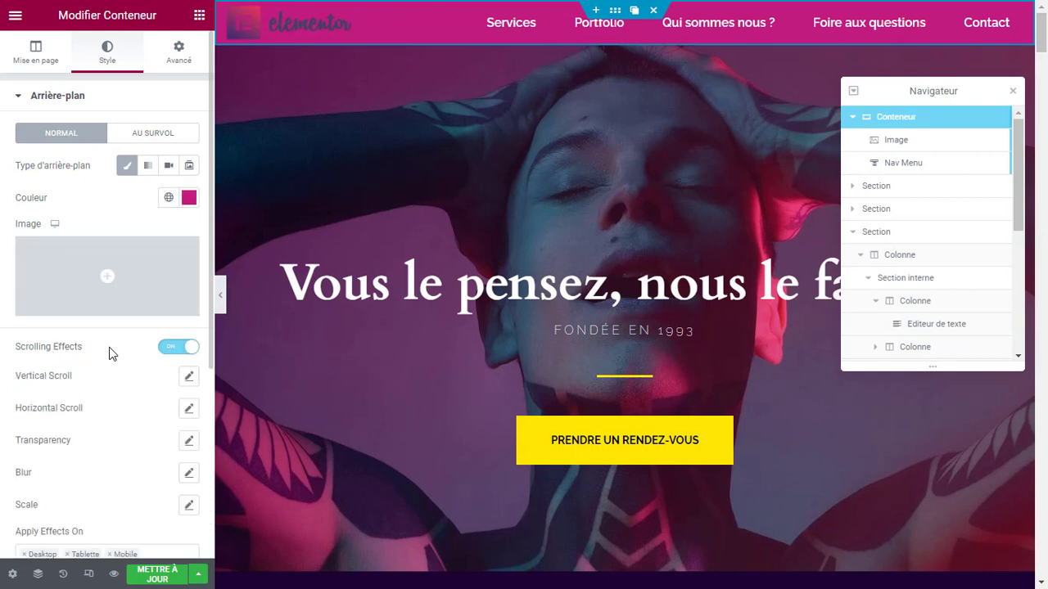
{"action": "left_click", "coordinate": [187, 443]}
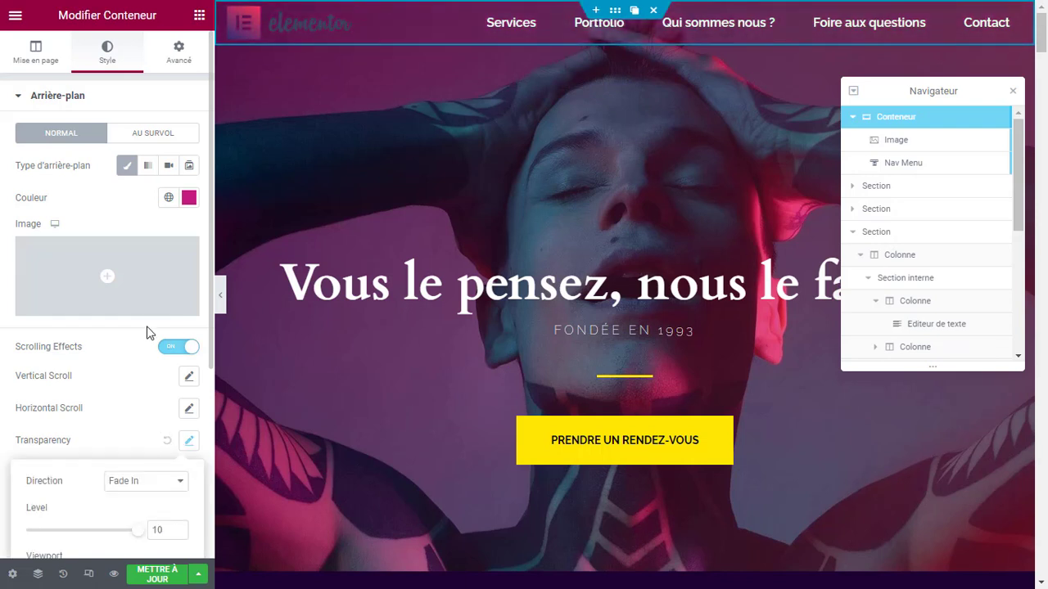
{"action": "scroll", "coordinate": [141, 309], "scroll_direction": "down", "scroll_amount": 3}
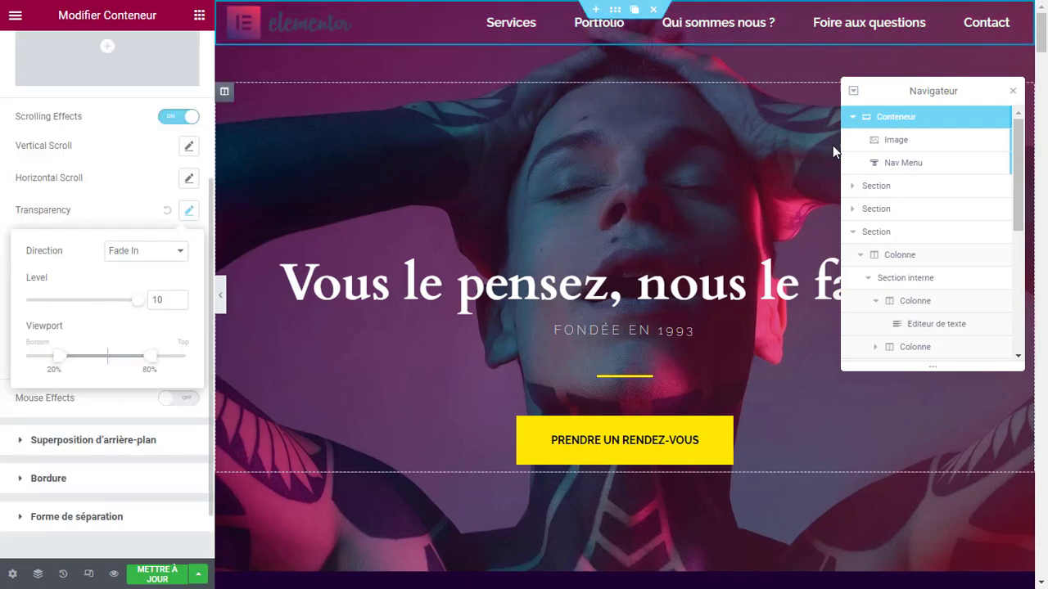
{"action": "mouse_move", "coordinate": [1044, 42]}
{"action": "left_mouse_down"}
{"action": "mouse_move", "coordinate": [1023, 334]}
{"action": "mouse_move", "coordinate": [1038, 355]}
{"action": "mouse_move", "coordinate": [1038, 421]}
{"action": "mouse_move", "coordinate": [1043, 24]}
{"action": "left_mouse_up"}
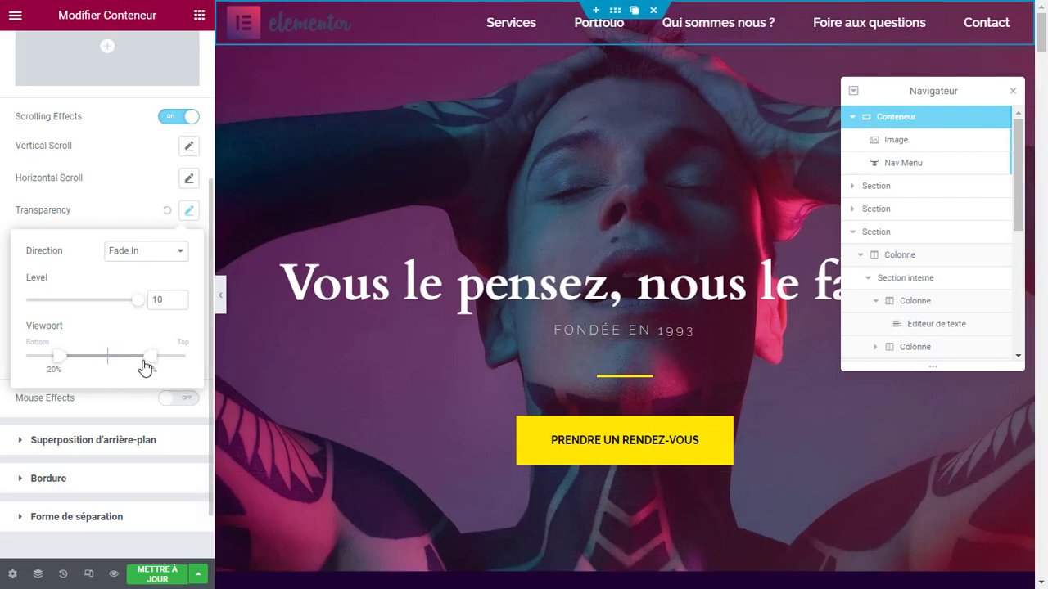
Narrow the Transparency viewport range to about 8% to 13%, test the fade by scrolling, and update the page
{"action": "left_click_drag", "start_coordinate": [149, 357], "coordinate": [104, 356]}
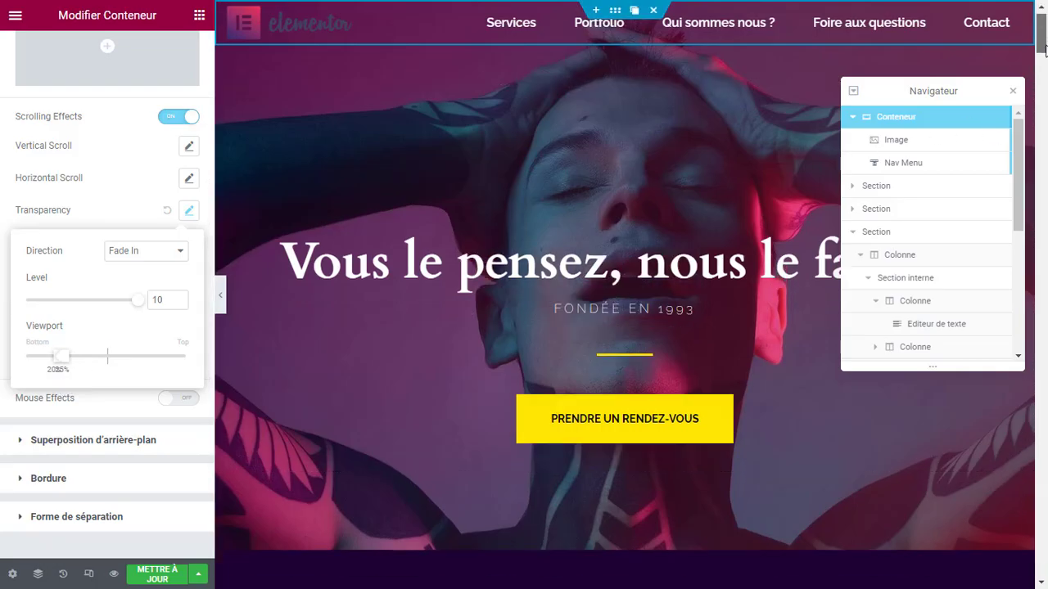
{"action": "left_click_drag", "start_coordinate": [1044, 42], "coordinate": [1010, 36]}
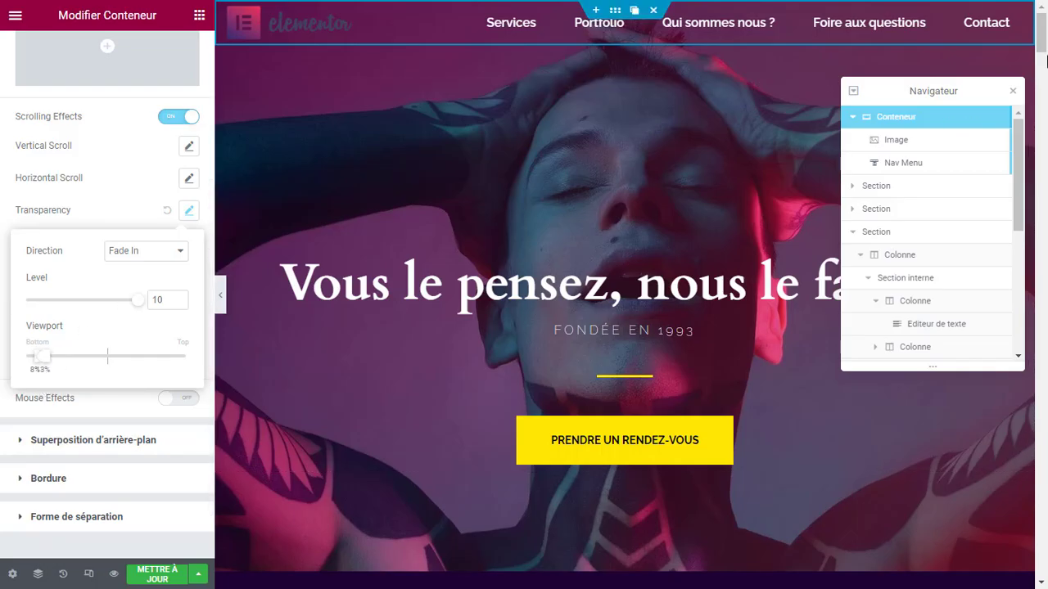
{"action": "left_click_drag", "start_coordinate": [1041, 26], "coordinate": [1010, 24]}
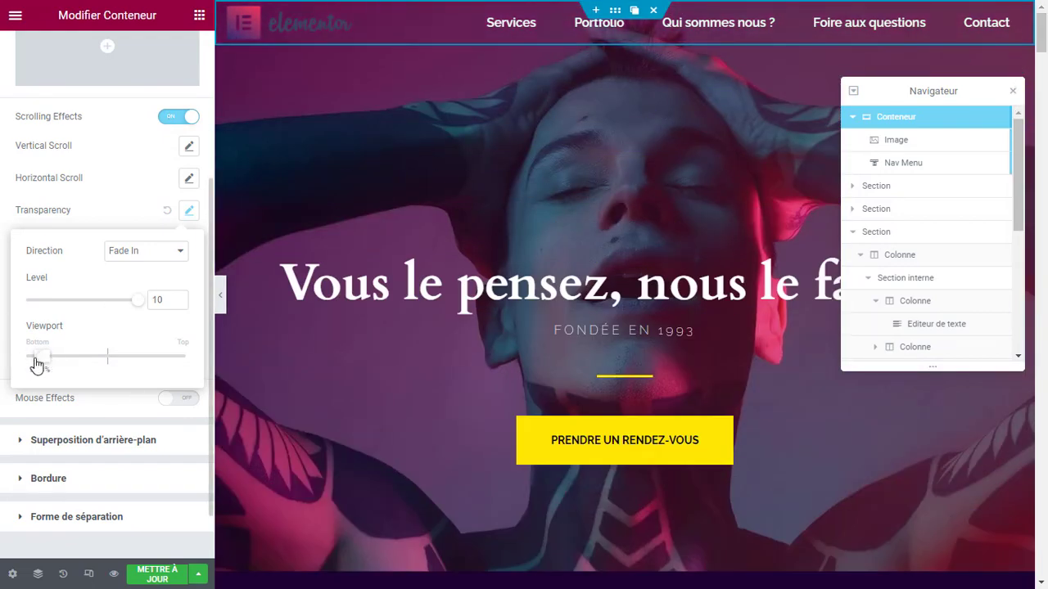
{"action": "left_click", "coordinate": [156, 567]}
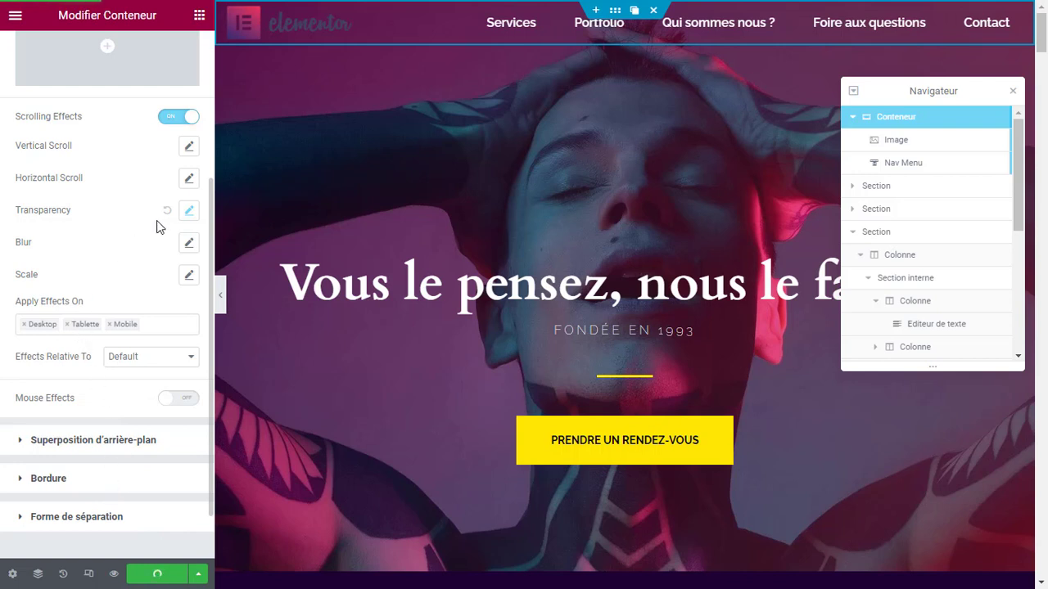
Readjust the upper limit of the Transparency viewport range, keep the lower limit at 8%, and update the page
{"action": "left_click", "coordinate": [189, 211]}
{"action": "left_click_drag", "start_coordinate": [30, 356], "coordinate": [74, 378]}
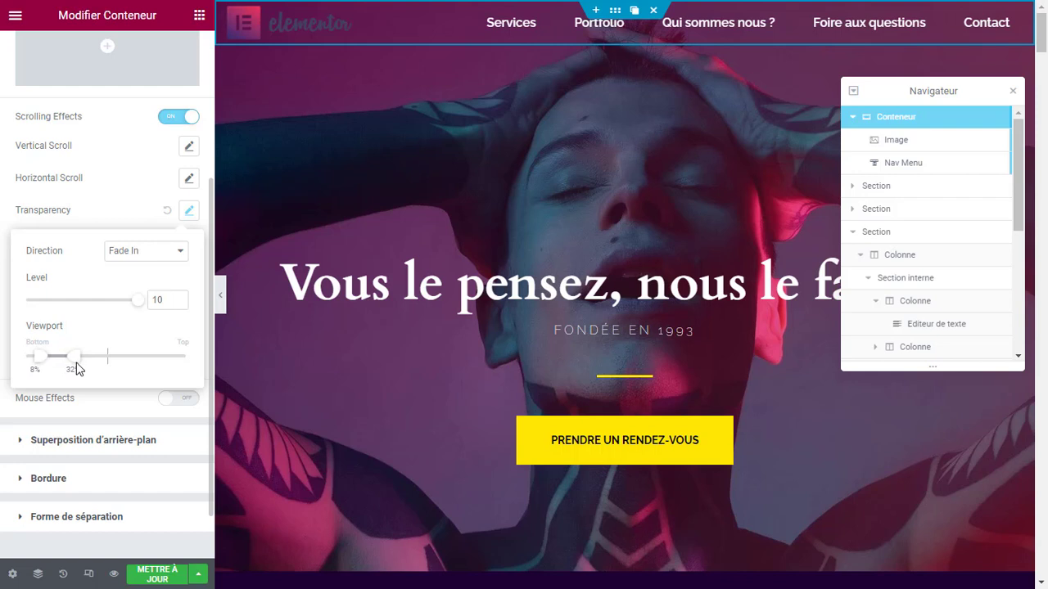
{"action": "left_click_drag", "start_coordinate": [66, 374], "coordinate": [50, 380]}
{"action": "left_click", "coordinate": [156, 573]}
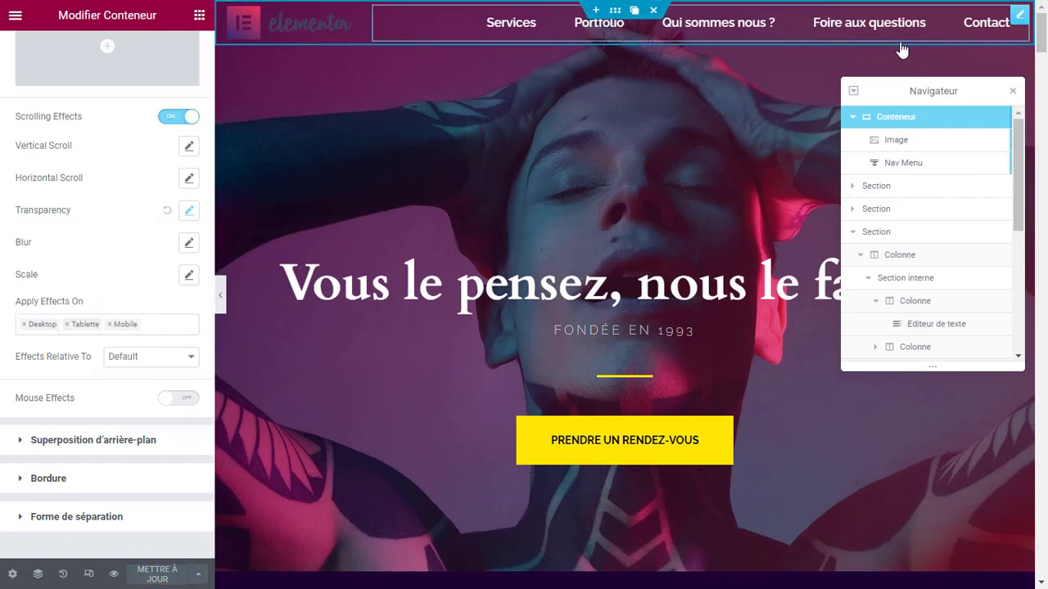
Test the header's fade by scrolling down and back up, first with the editing panel and again with it hidden, and restore the panel
{"action": "scroll", "coordinate": [1027, 115], "scroll_direction": "down", "scroll_amount": 10}
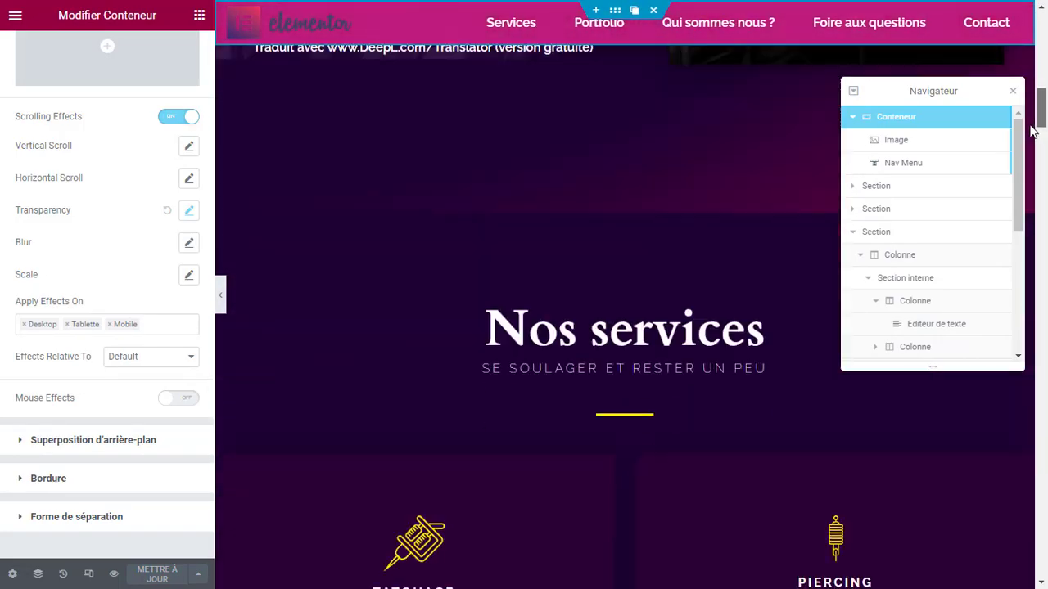
{"action": "left_click_drag", "start_coordinate": [1030, 126], "coordinate": [1042, 208]}
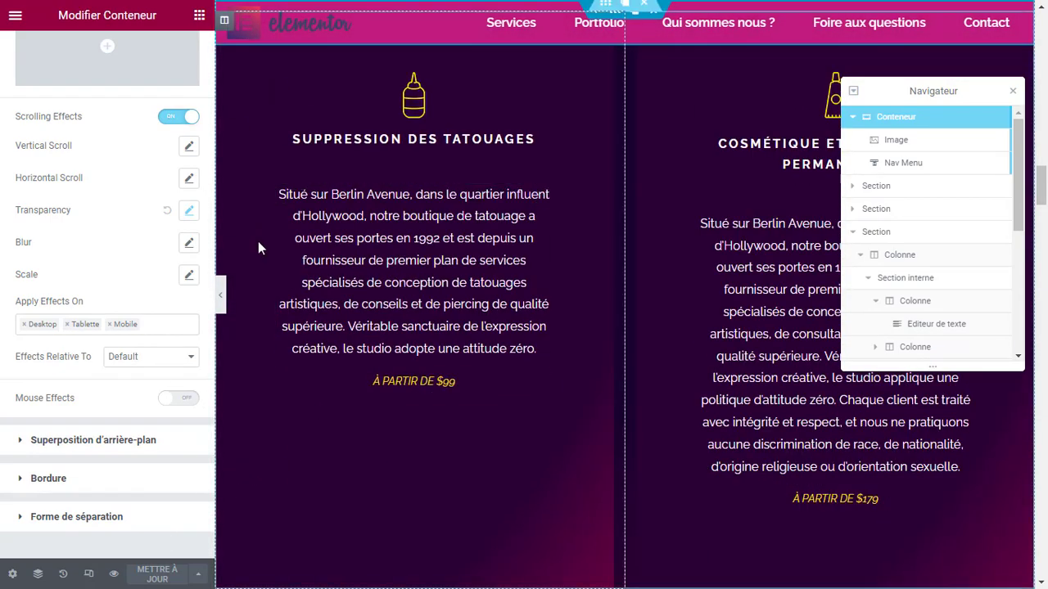
{"action": "left_click", "coordinate": [219, 297]}
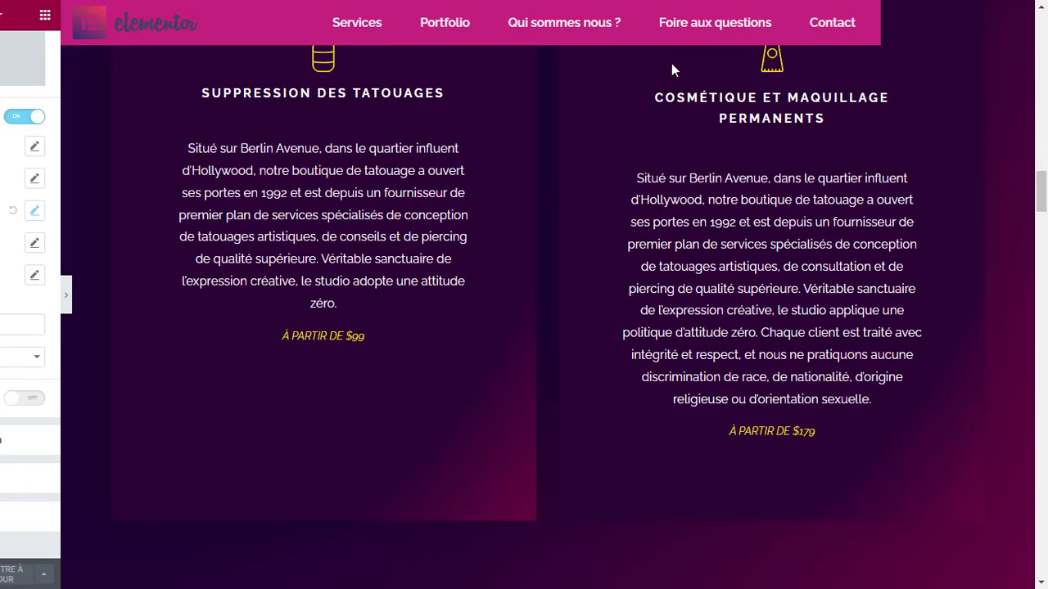
{"action": "scroll", "coordinate": [672, 62], "scroll_direction": "down", "scroll_amount": 2}
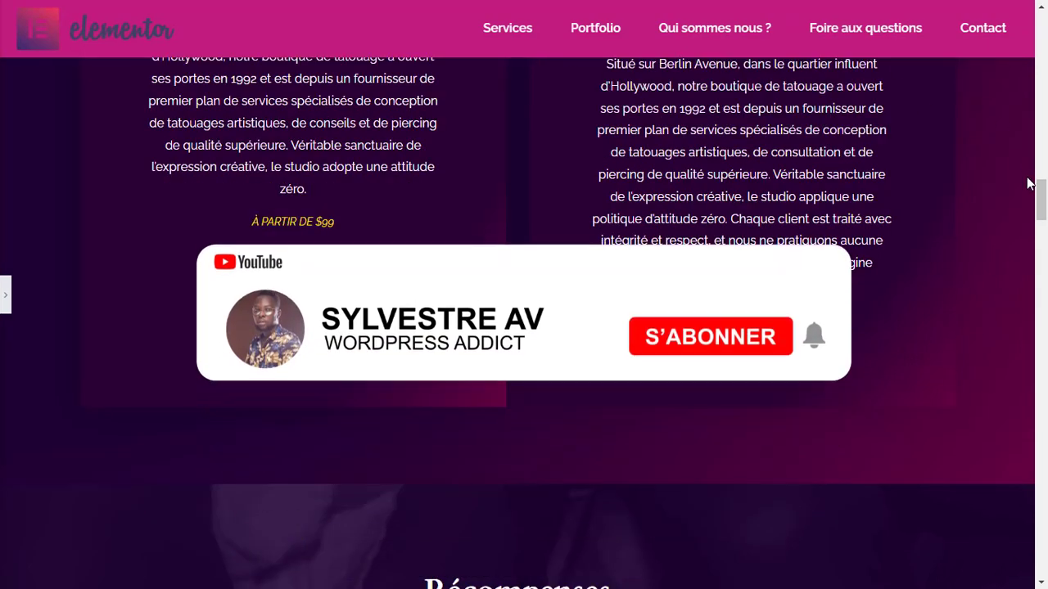
{"action": "left_click_drag", "start_coordinate": [1041, 194], "coordinate": [1041, 24]}
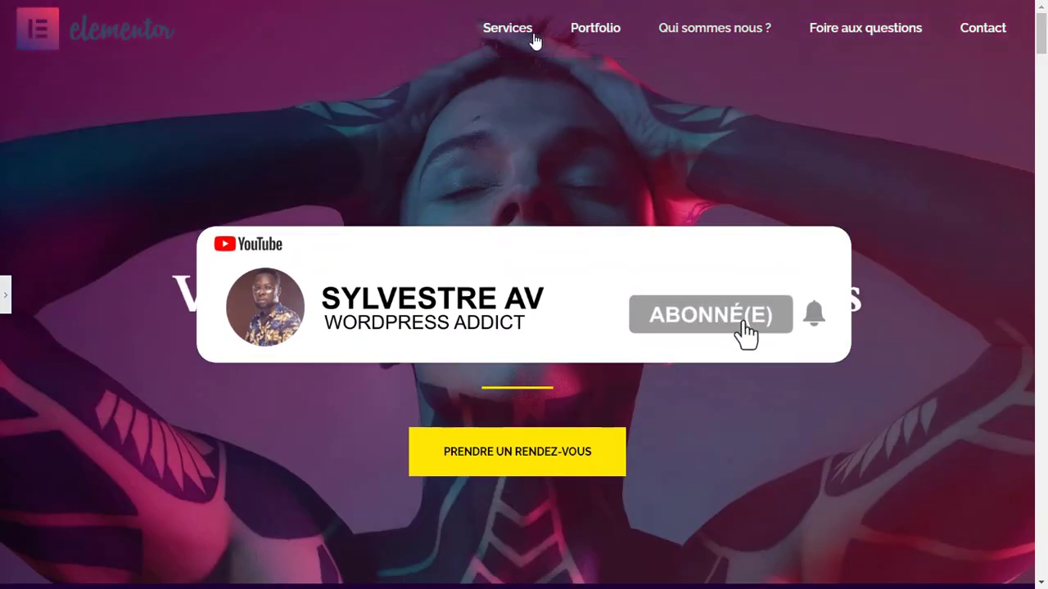
{"action": "scroll", "coordinate": [1044, 42], "scroll_direction": "down", "scroll_amount": 2}
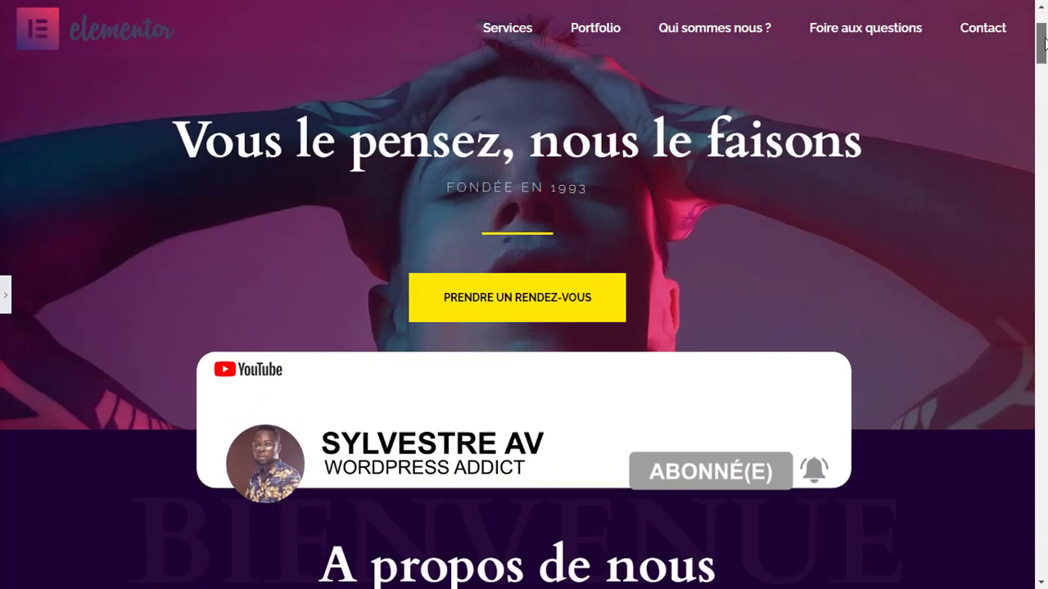
{"action": "left_click_drag", "start_coordinate": [1044, 43], "coordinate": [1043, 21]}
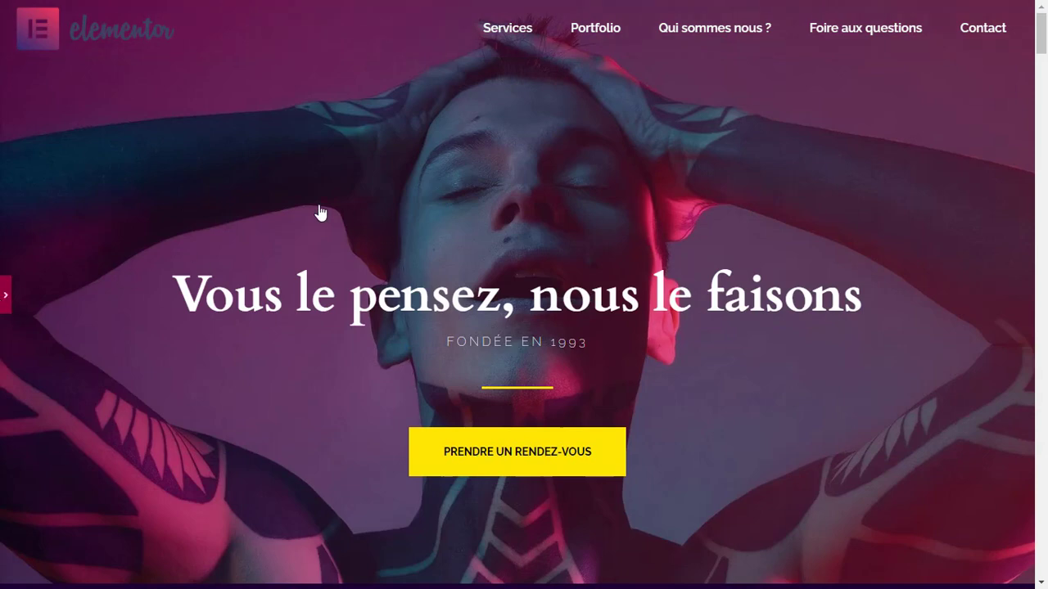
{"action": "key", "text": "ctrl+p"}
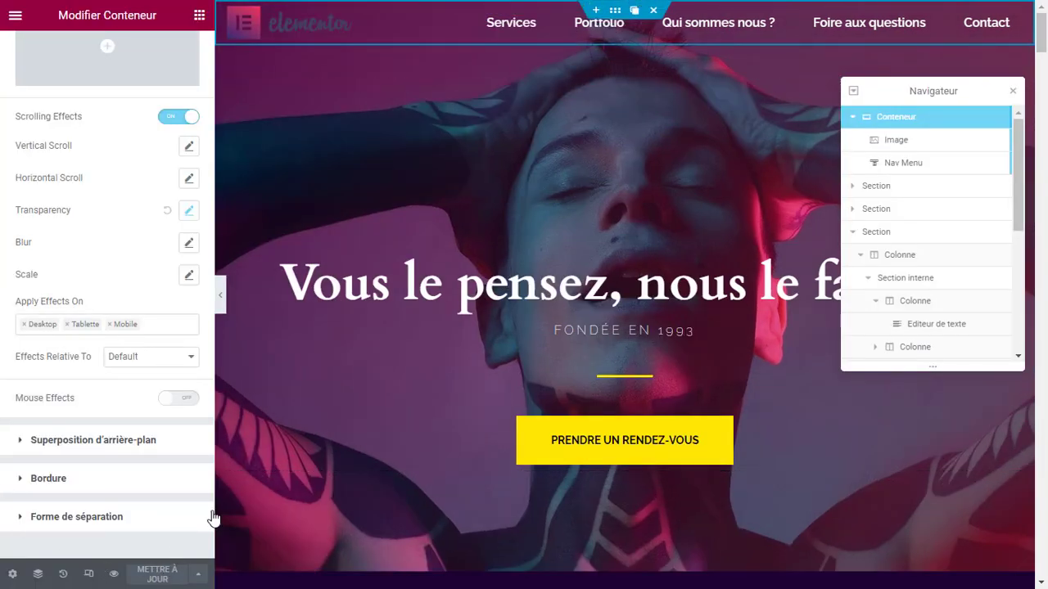